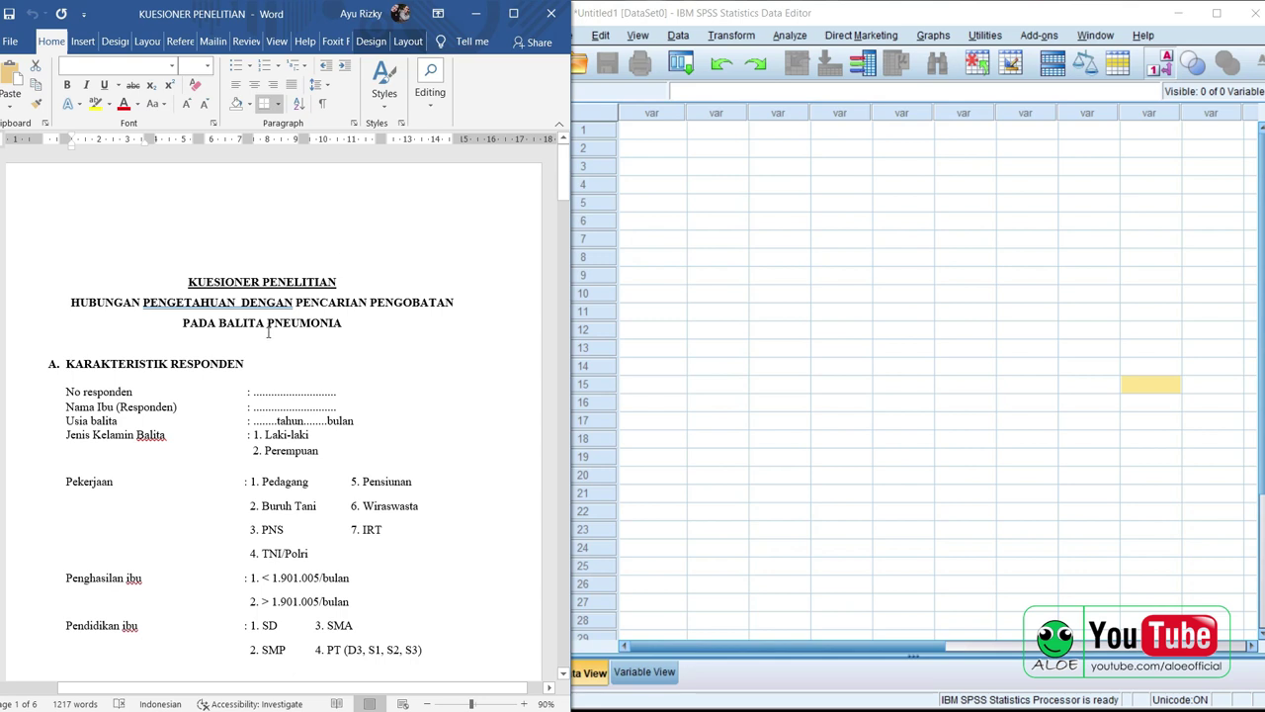
Step: Review the questionnaire's respondent characteristics, the knowledge questions and the table of respondents' characteristic answers in the Word document
{"action": "scroll", "coordinate": [270, 337], "scroll_direction": "down", "scroll_amount": 10}
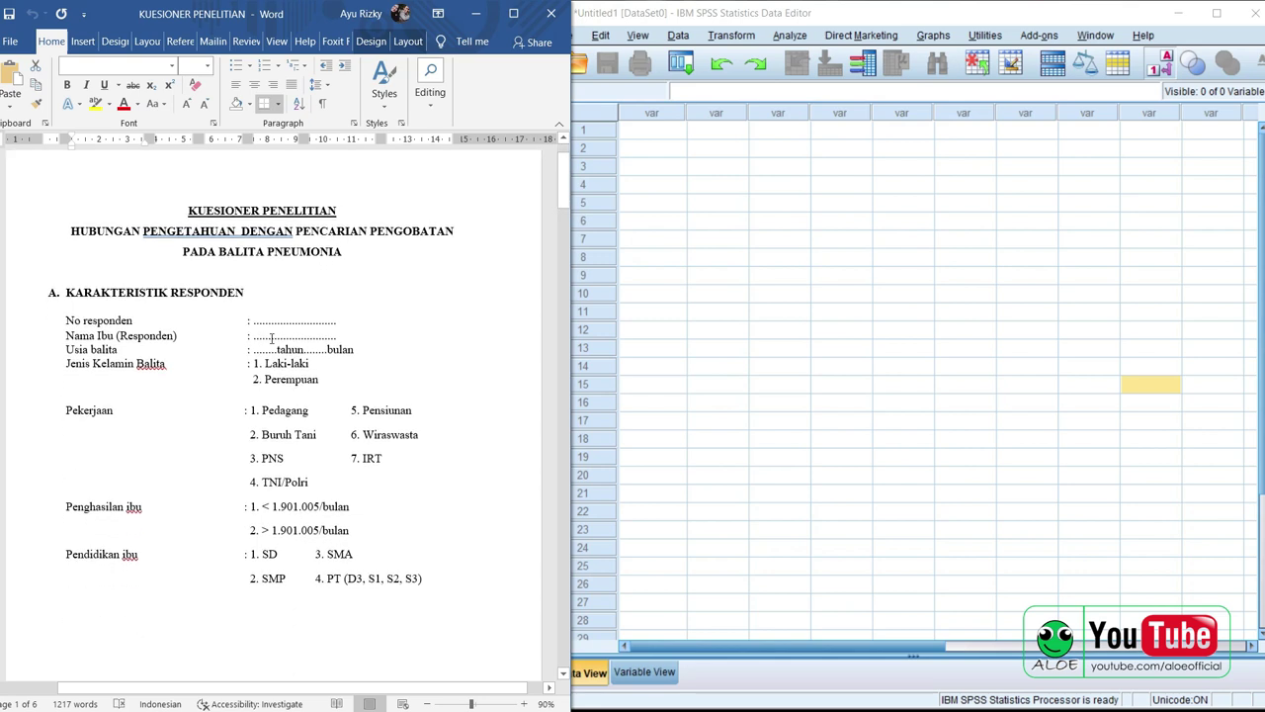
{"action": "scroll", "coordinate": [475, 277], "scroll_direction": "down", "scroll_amount": 3}
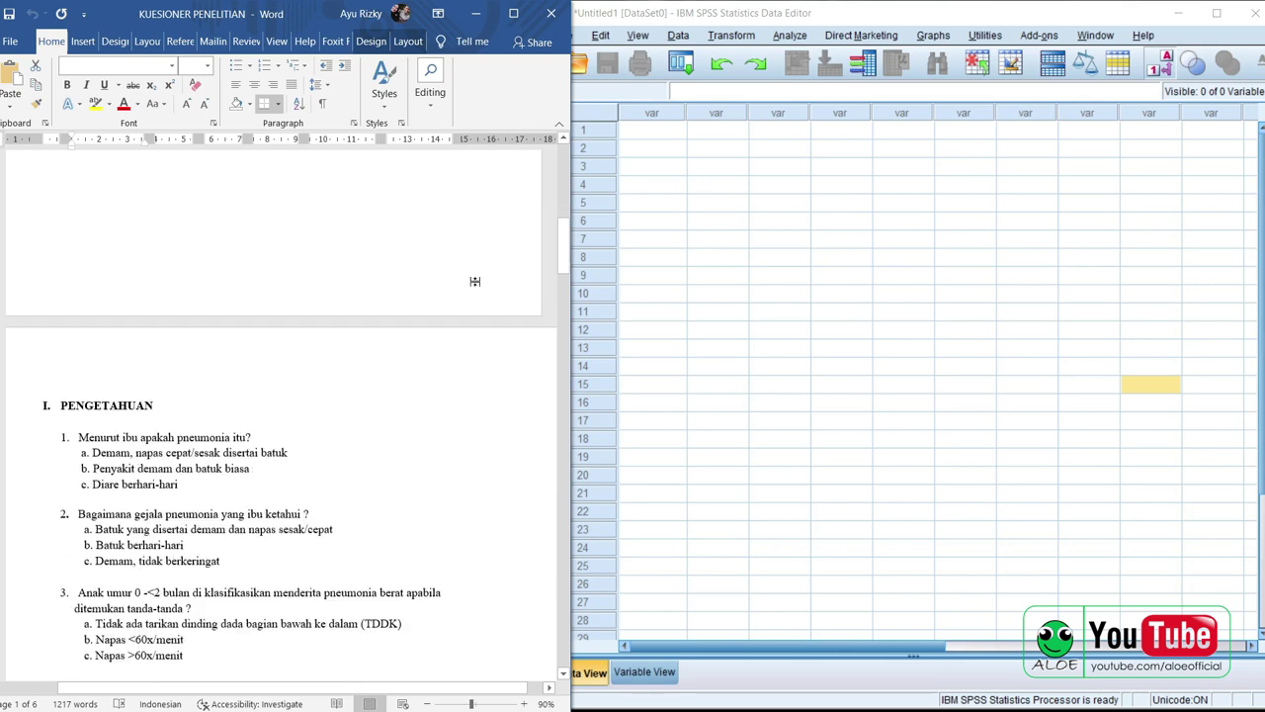
{"action": "left_click_drag", "start_coordinate": [566, 241], "coordinate": [579, 182]}
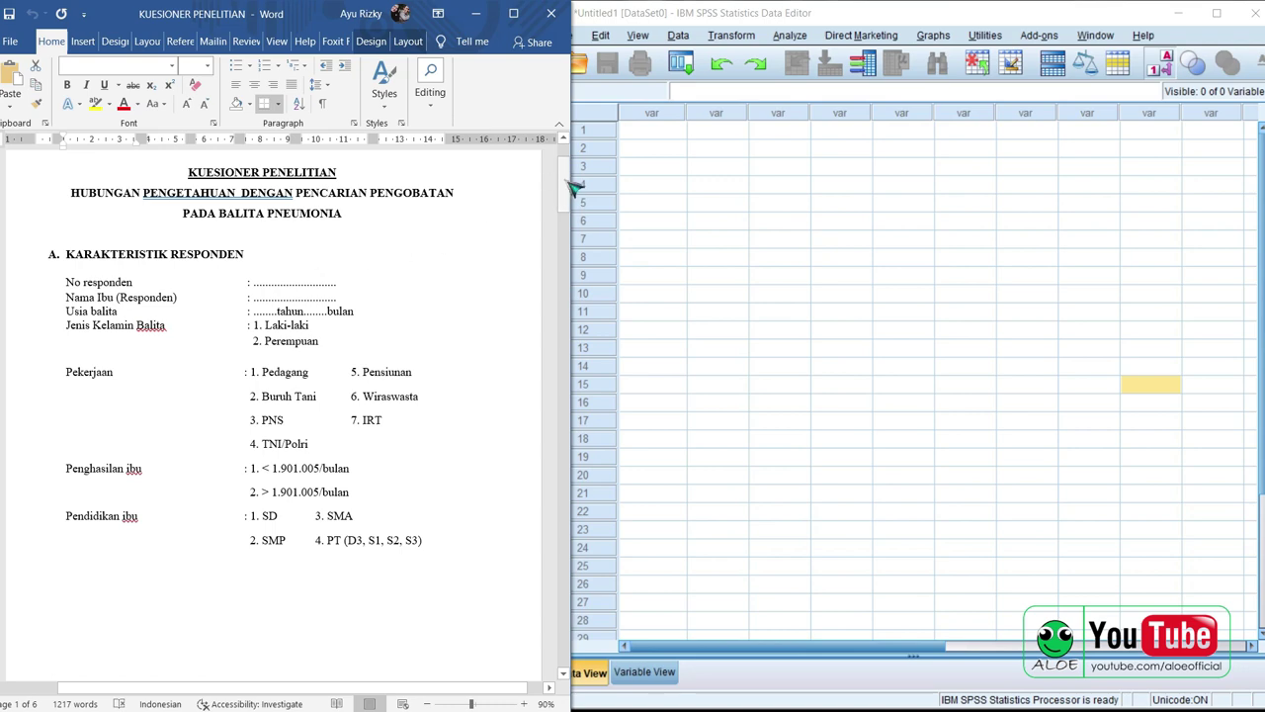
{"action": "left_click_drag", "start_coordinate": [571, 190], "coordinate": [560, 442]}
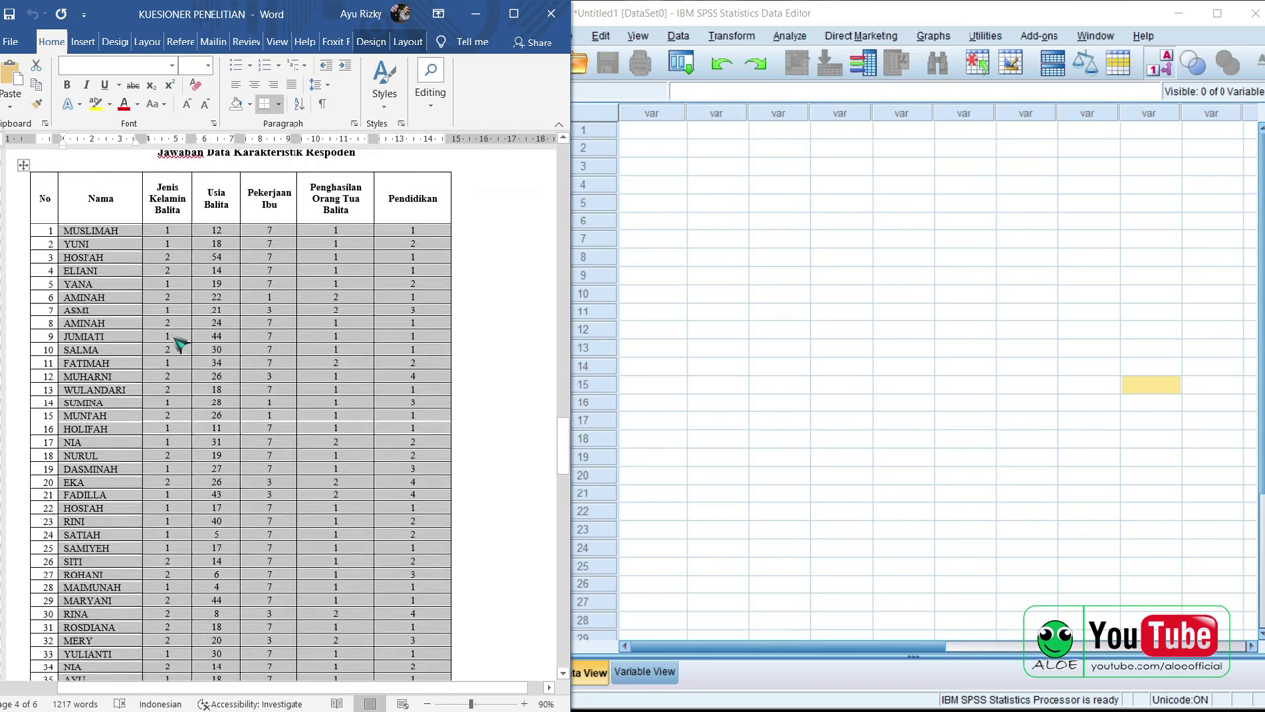
{"action": "scroll", "coordinate": [174, 338], "scroll_direction": "down", "scroll_amount": 3}
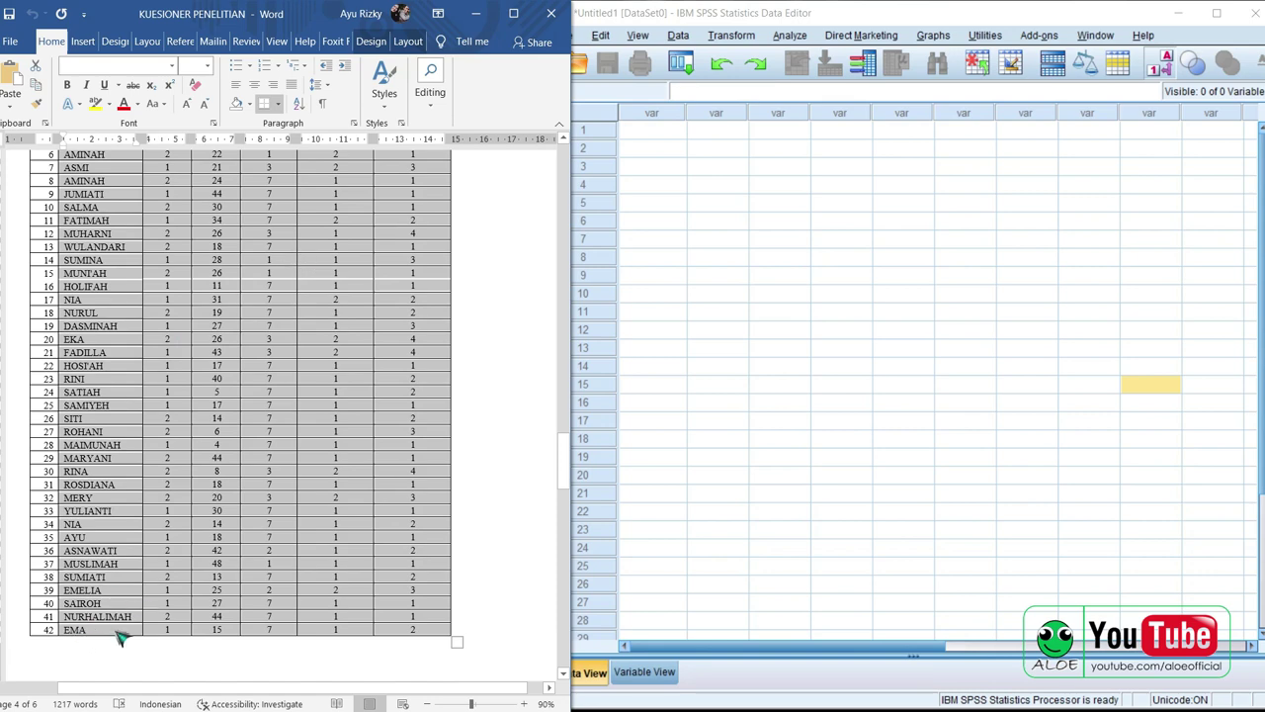
{"action": "scroll", "coordinate": [155, 327], "scroll_direction": "up", "scroll_amount": 2}
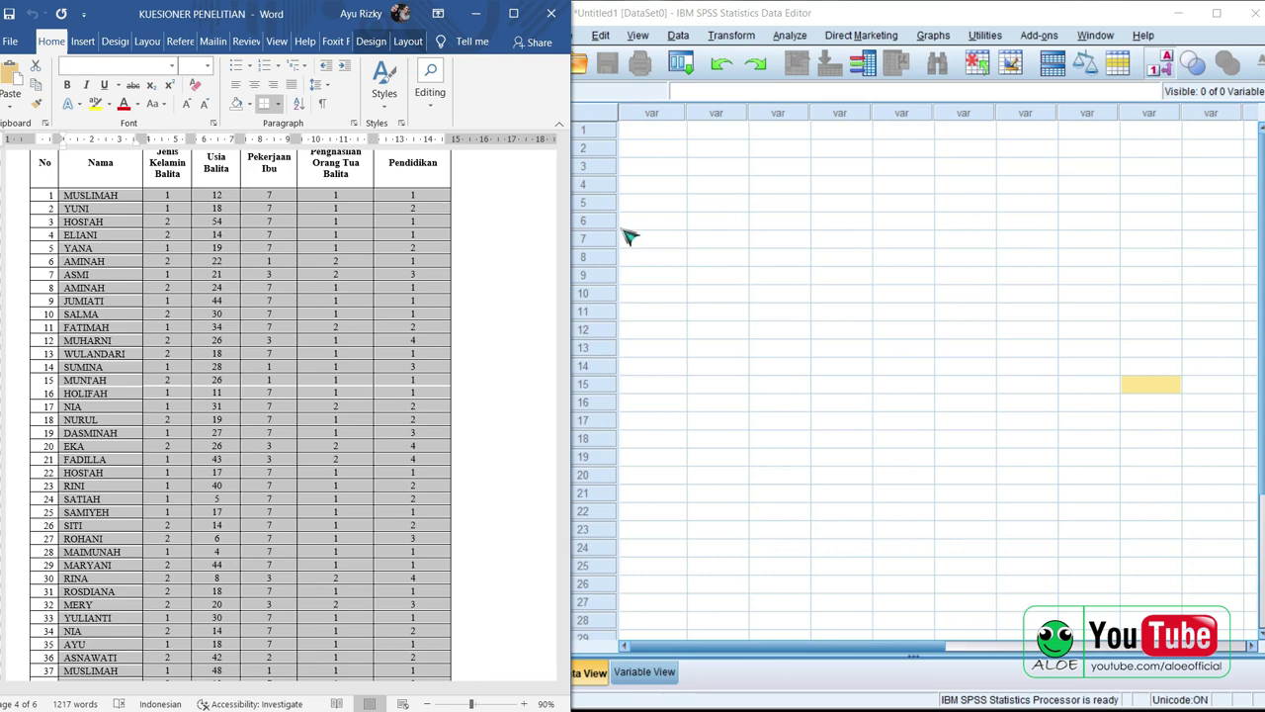
{"action": "scroll", "coordinate": [296, 307], "scroll_direction": "up", "scroll_amount": 5}
{"action": "scroll", "coordinate": [296, 356], "scroll_direction": "down", "scroll_amount": 2}
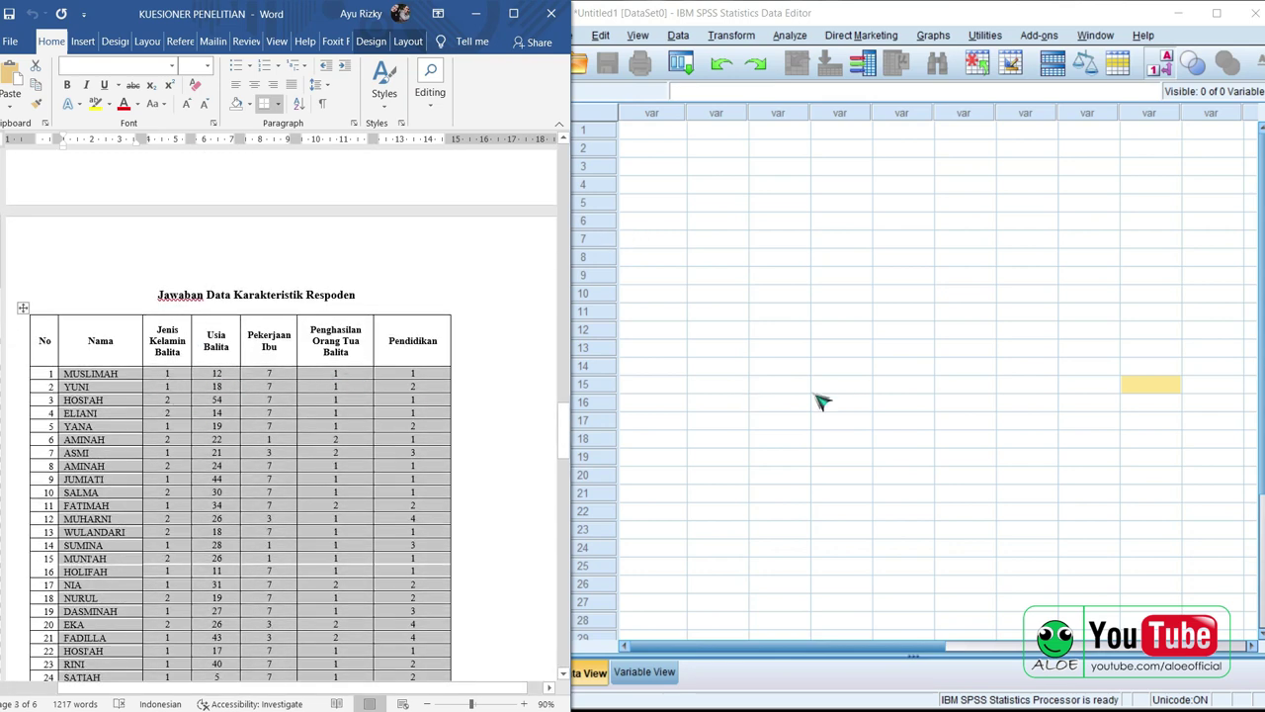
Step: Switch to the SPSS Data Editor and compare its Data View with its Variable View, ending in Variable View
{"action": "left_click_drag", "start_coordinate": [852, 12], "coordinate": [832, 12]}
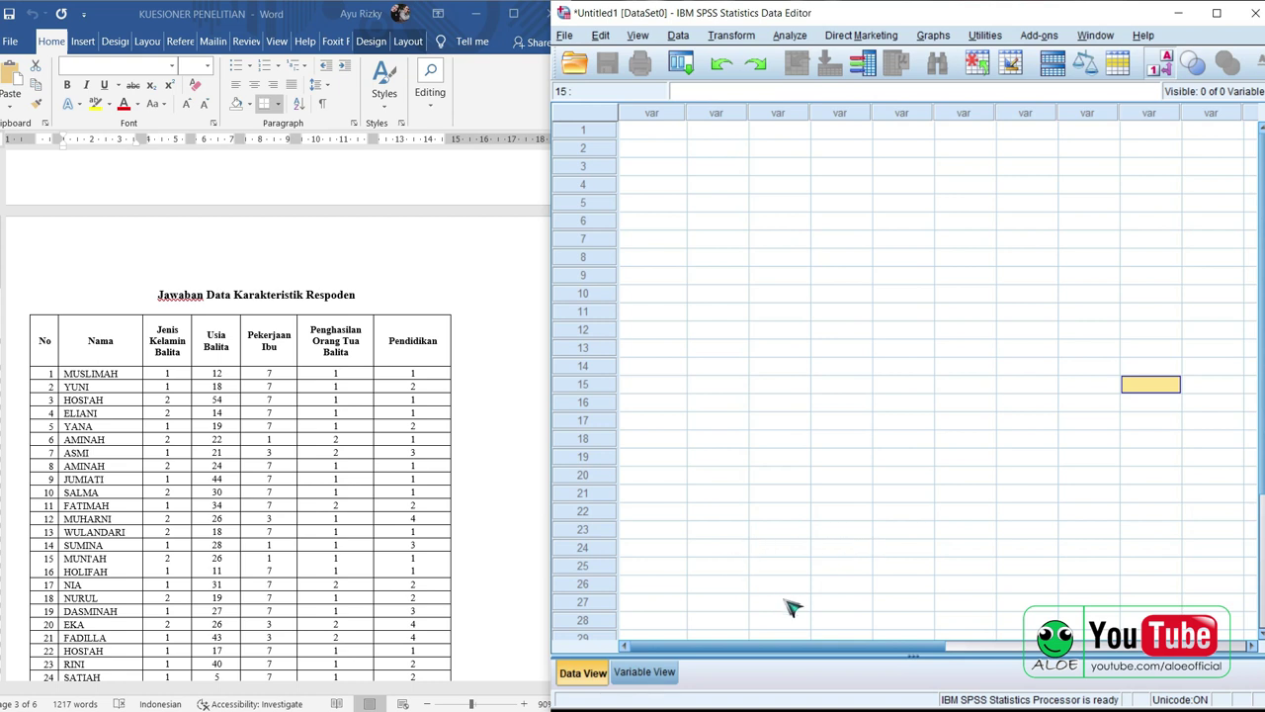
{"action": "left_click", "coordinate": [645, 672]}
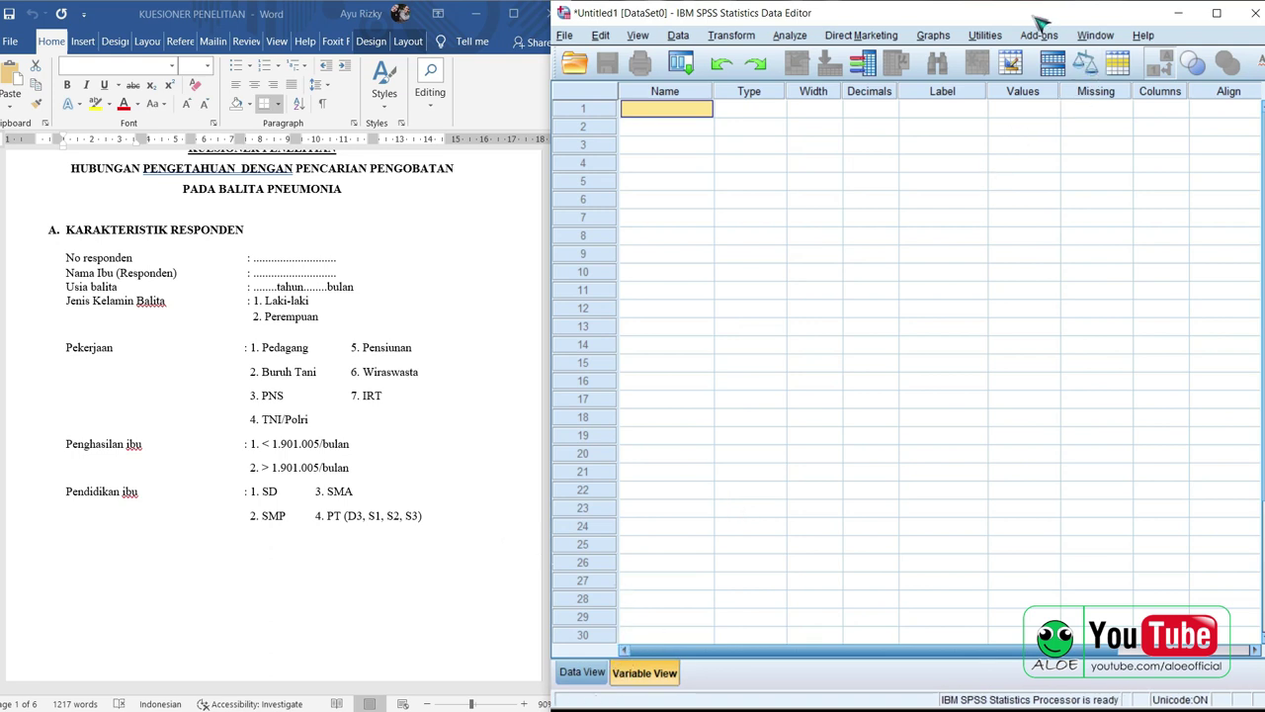
{"action": "left_click", "coordinate": [593, 676]}
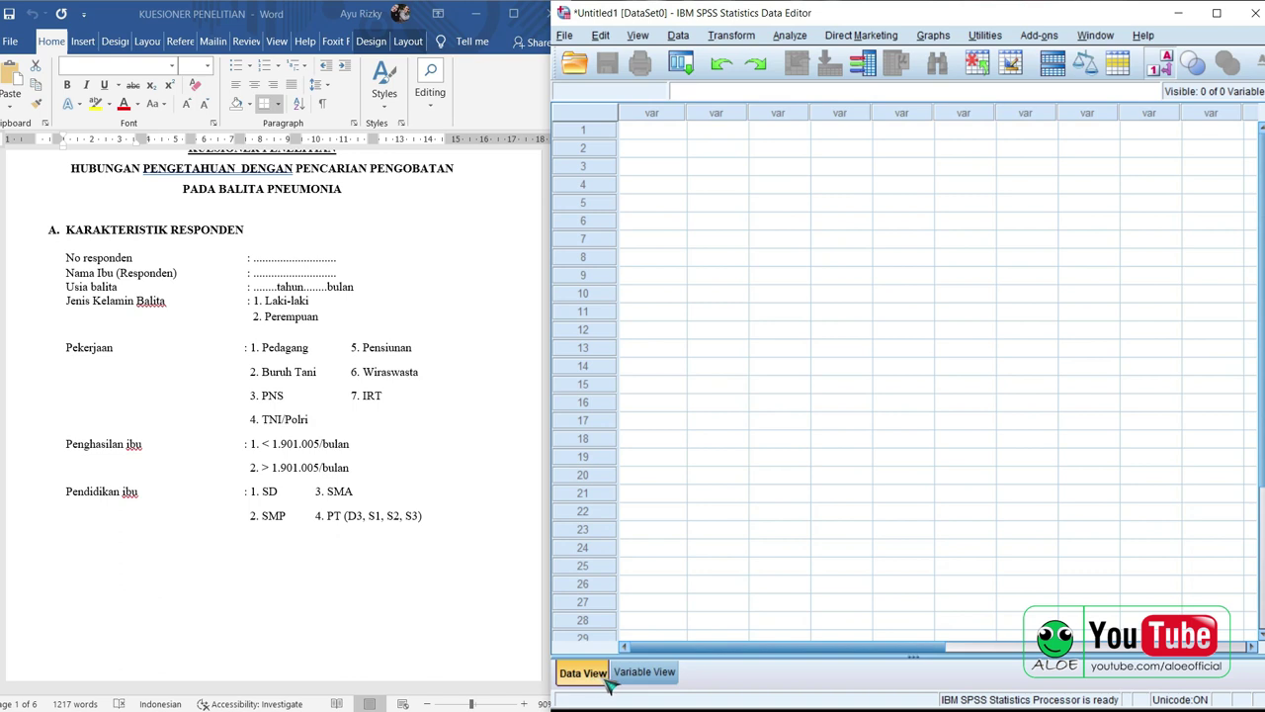
{"action": "left_click", "coordinate": [644, 674]}
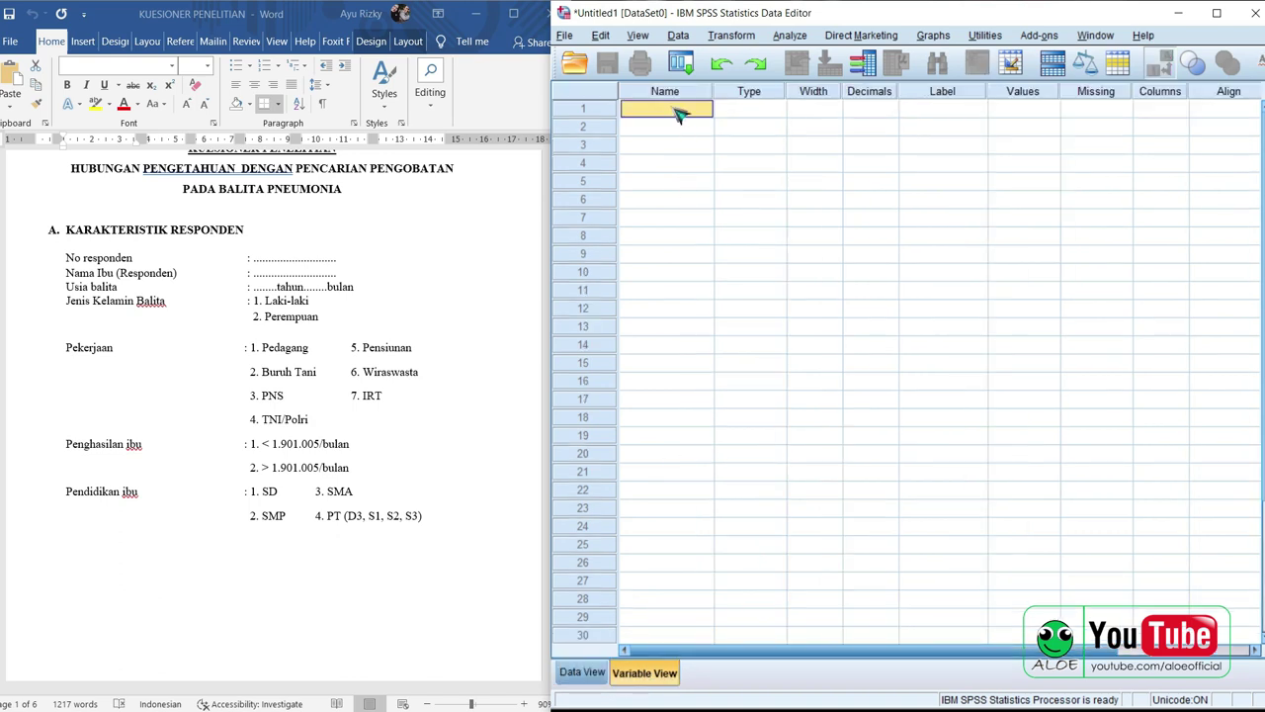
{"action": "left_click", "coordinate": [587, 675]}
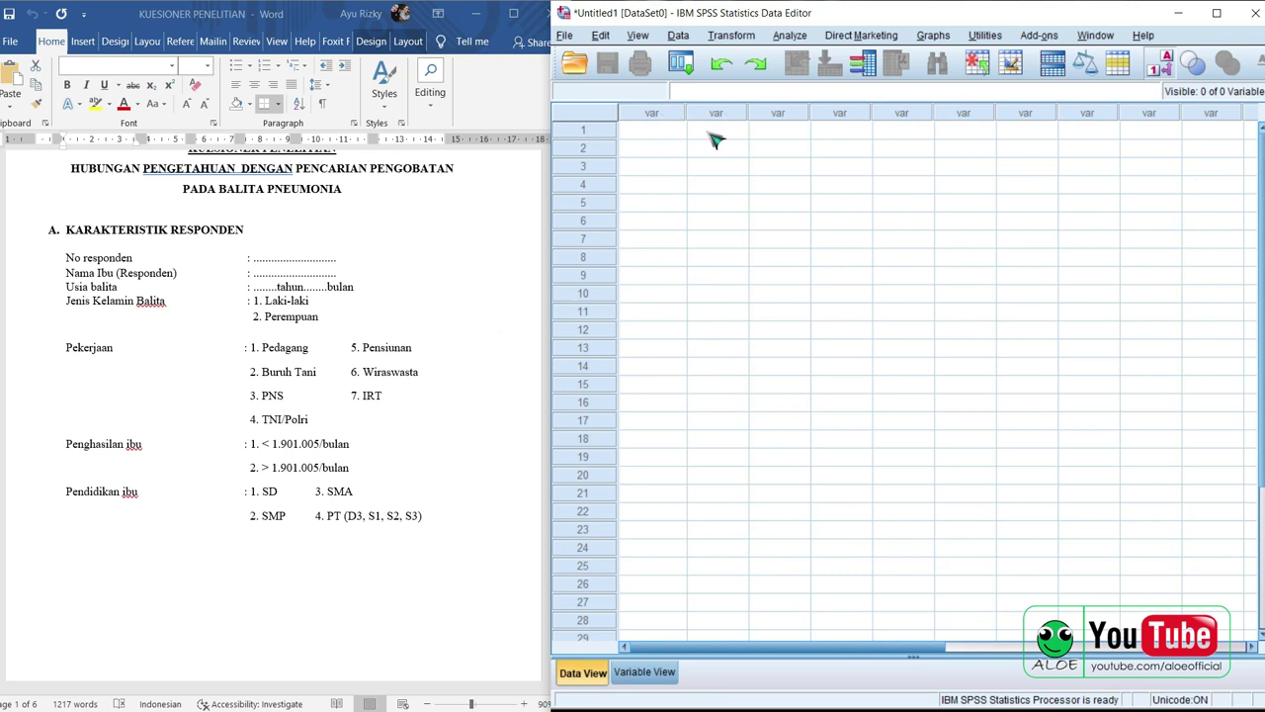
{"action": "left_click", "coordinate": [644, 672]}
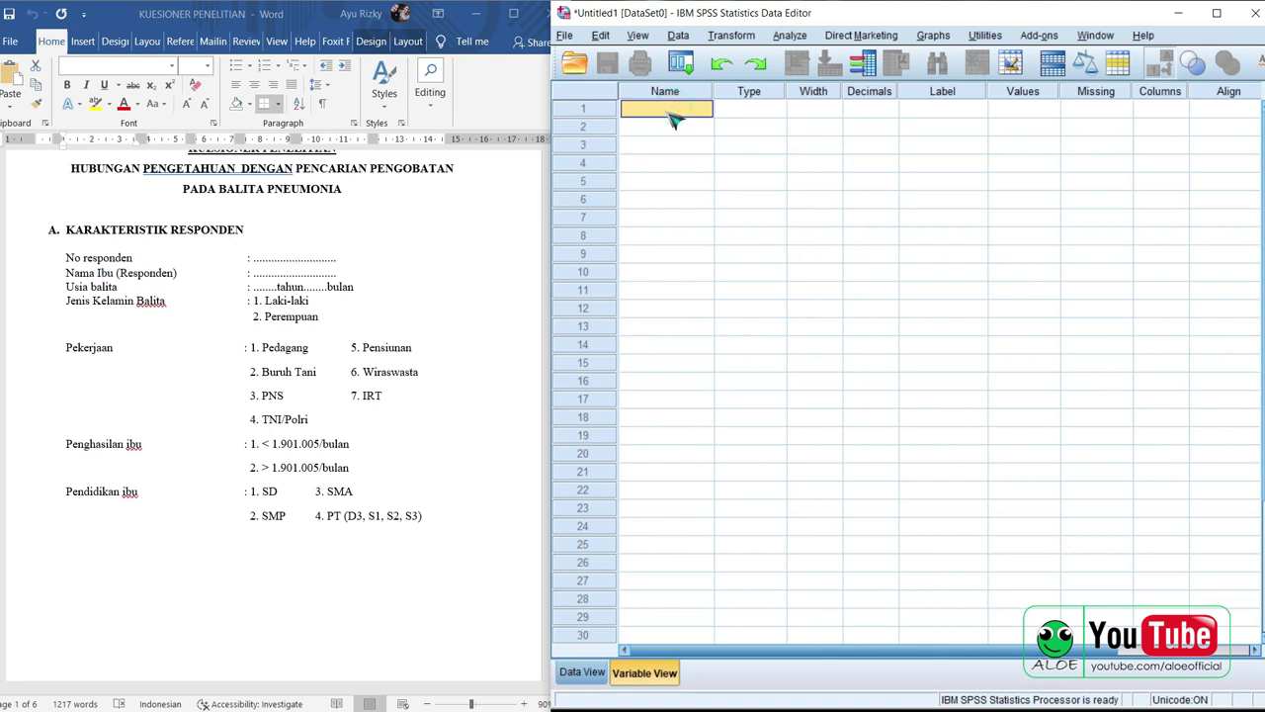
Step: Try to name the first variable "Nama responden" with a space
{"action": "type", "text": "Nama responden"}
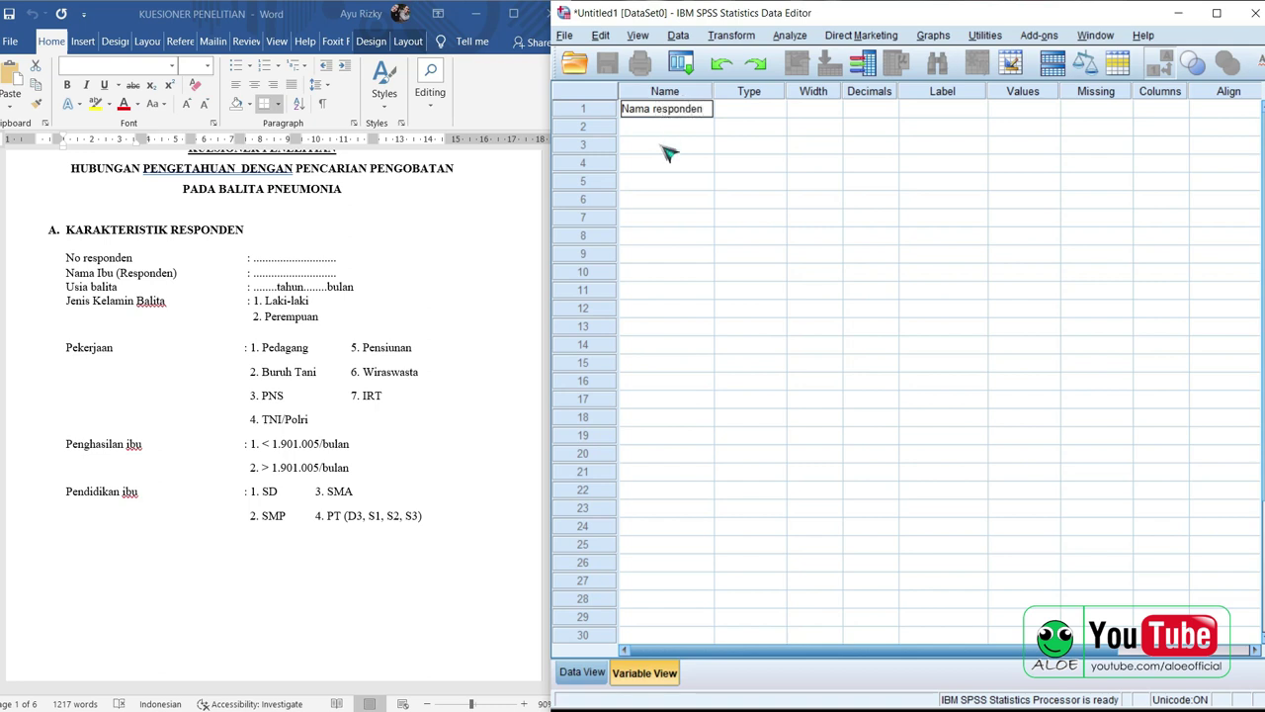
{"action": "left_click", "coordinate": [666, 145]}
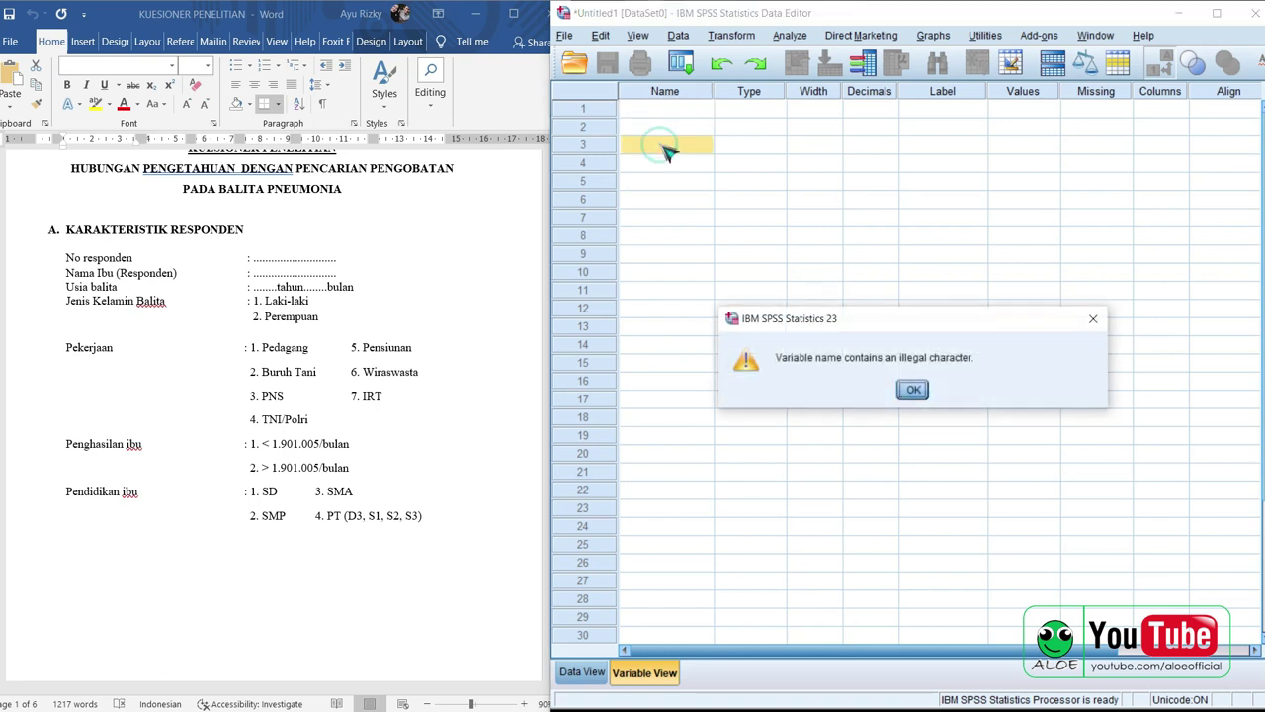
{"action": "left_click", "coordinate": [914, 389]}
Step: Name the first variable Nama_responden, using an underscore between the two words
{"action": "left_click", "coordinate": [633, 109]}
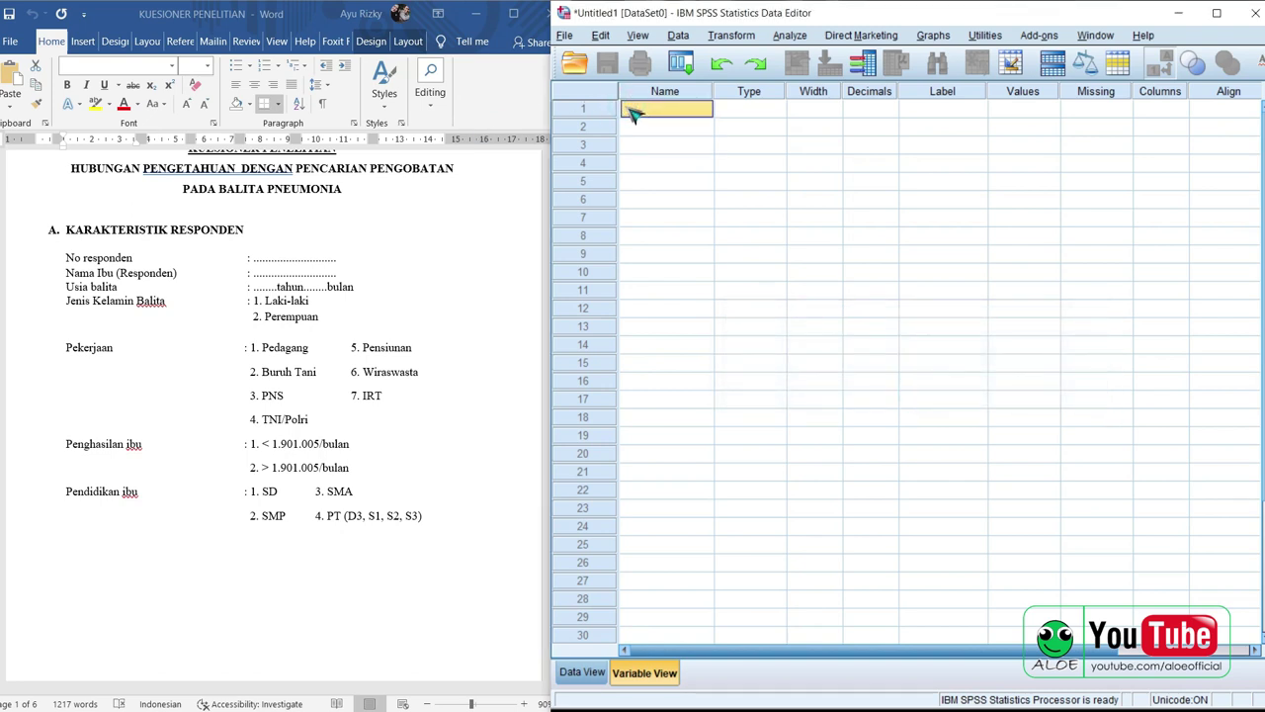
{"action": "type", "text": "Nama_responden"}
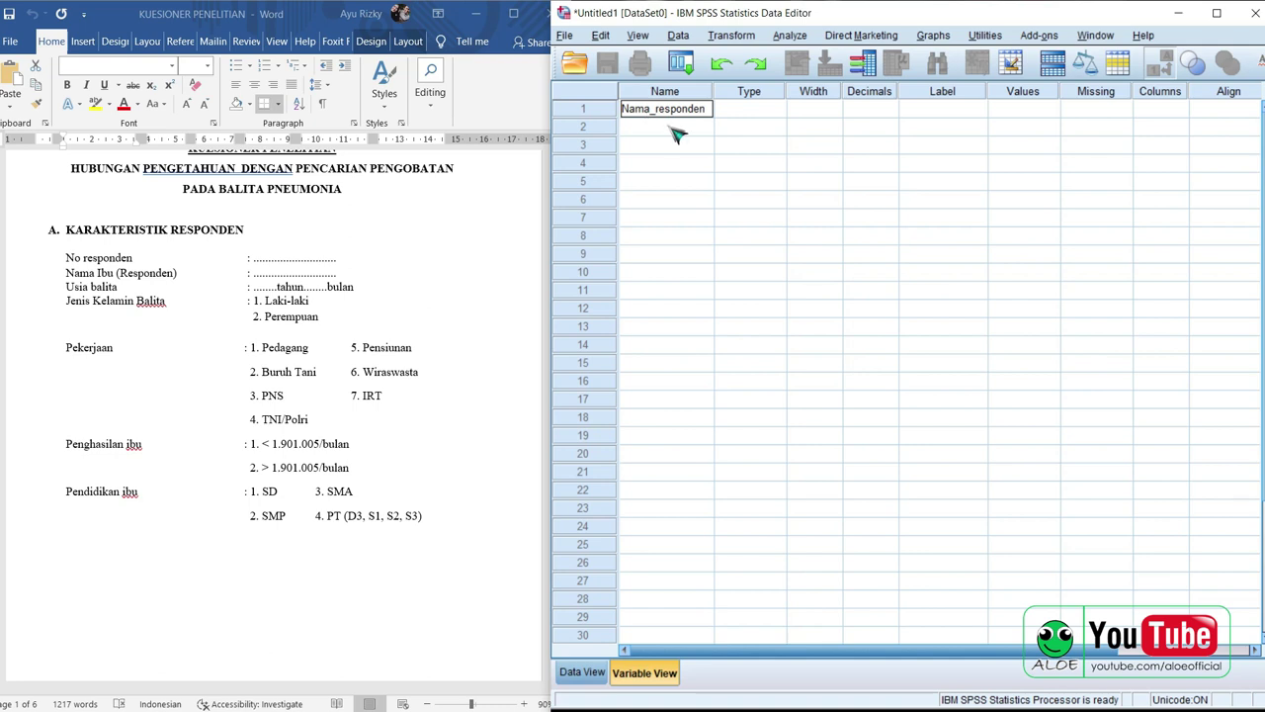
{"action": "key", "text": "Return"}
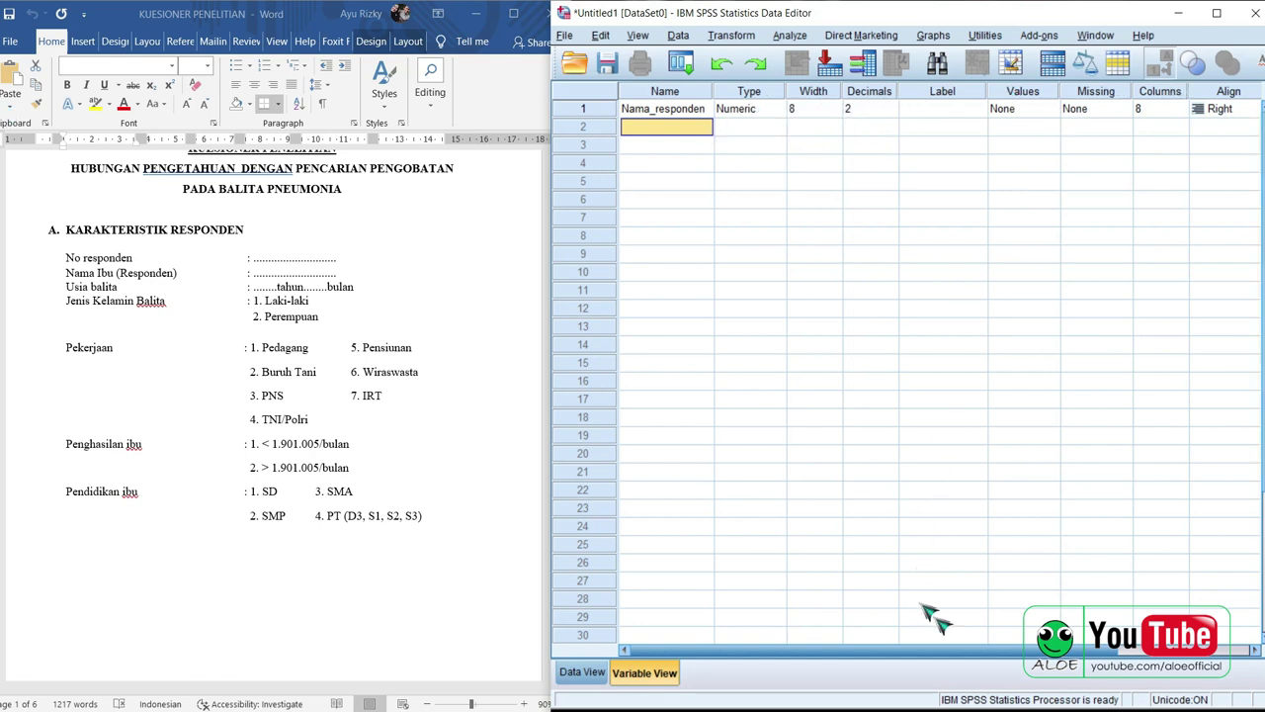
Step: Set the variable type of Nama_responden to String, keeping the default number of characters
{"action": "scroll", "coordinate": [935, 613], "scroll_direction": "right", "scroll_amount": 3}
{"action": "scroll", "coordinate": [1195, 605], "scroll_direction": "left", "scroll_amount": 3}
{"action": "left_click", "coordinate": [777, 91]}
{"action": "left_click", "coordinate": [788, 109]}
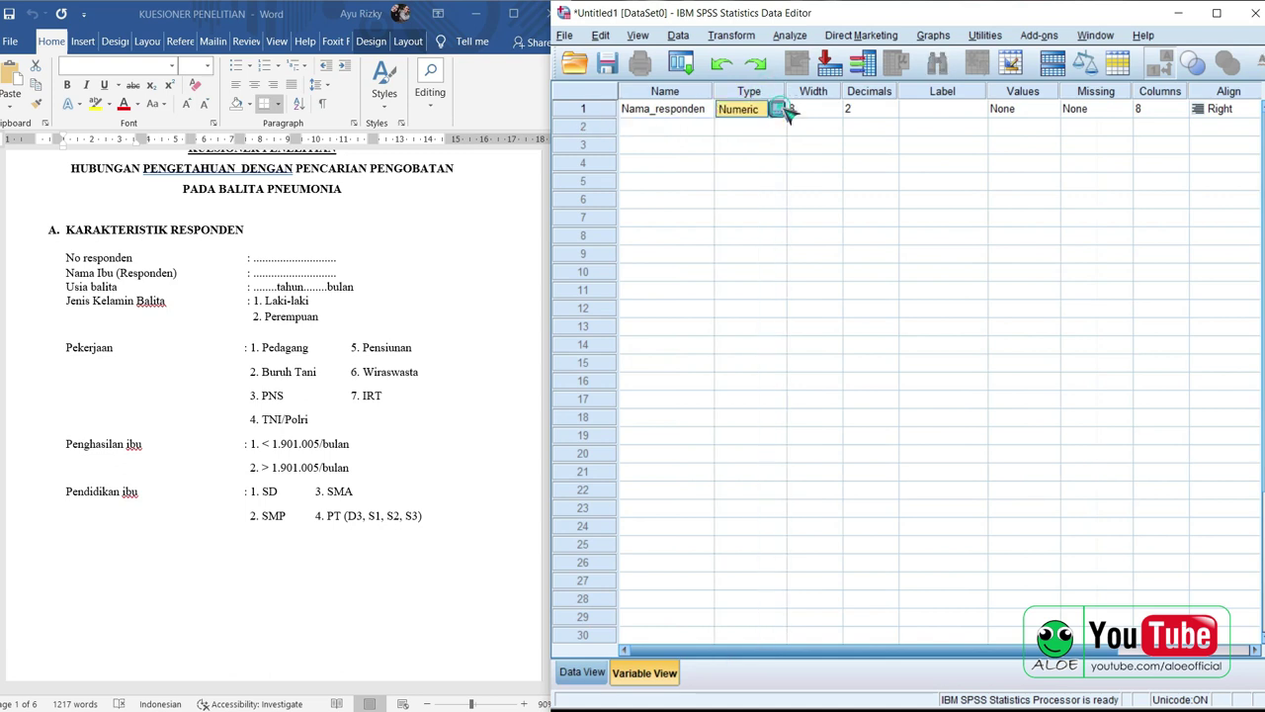
{"action": "left_click", "coordinate": [783, 108]}
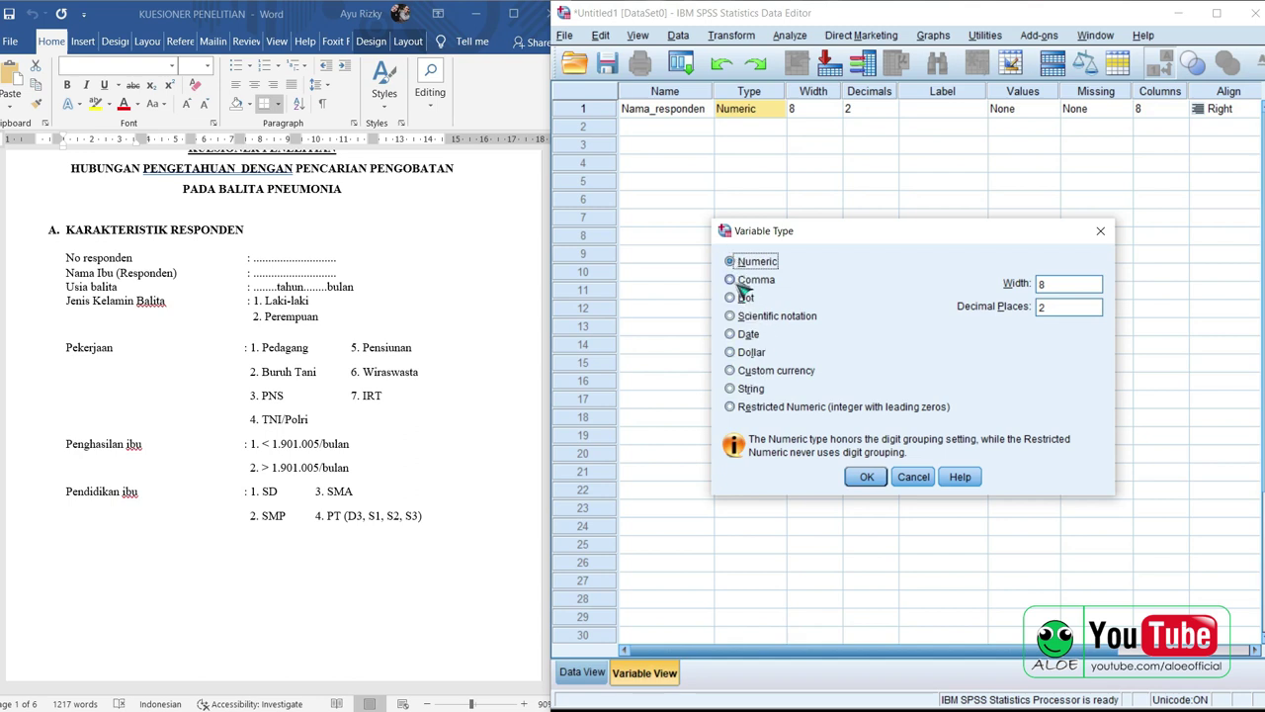
{"action": "left_click", "coordinate": [744, 390]}
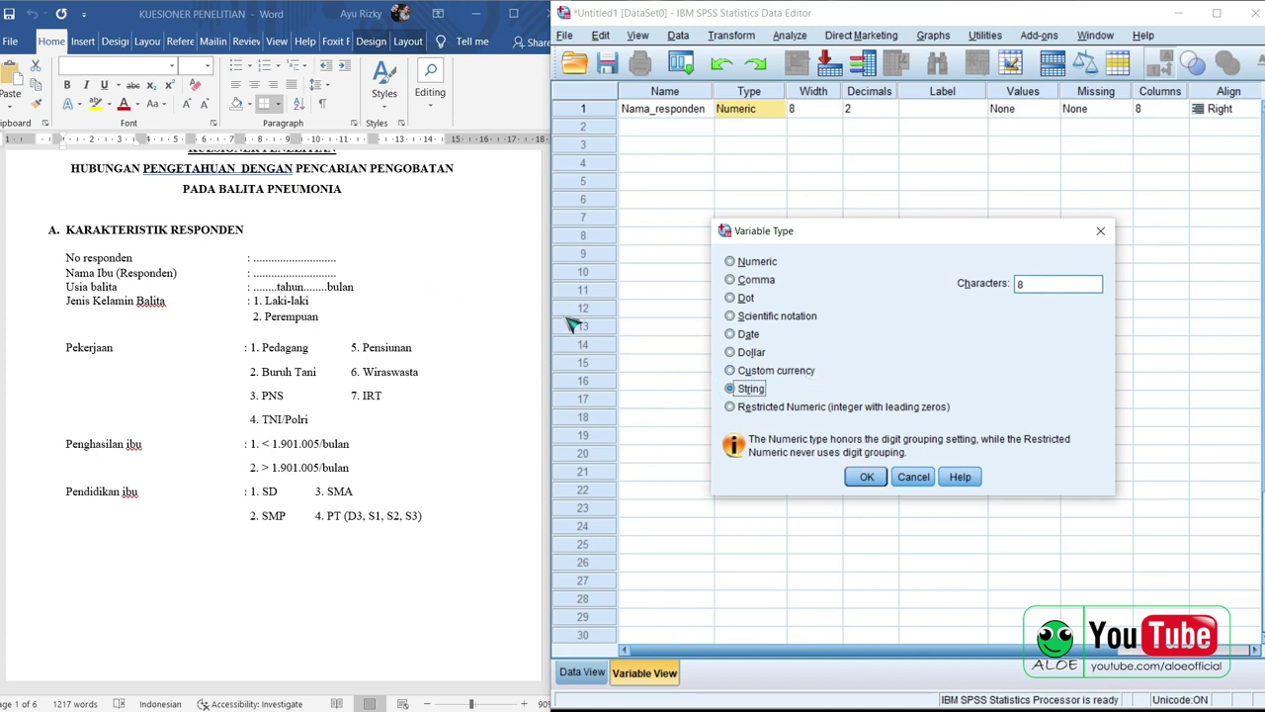
{"action": "left_click", "coordinate": [875, 484]}
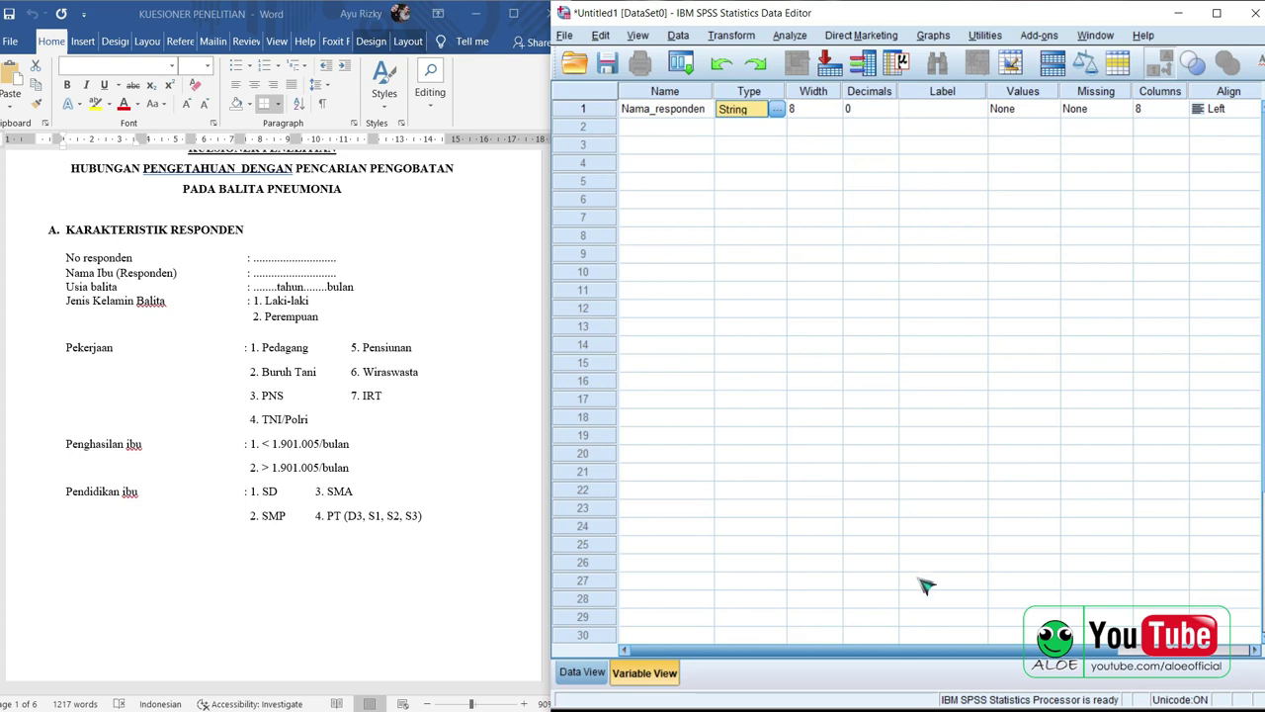
Step: Enter "Nama Responden" as the label of the first variable
{"action": "left_click", "coordinate": [997, 654]}
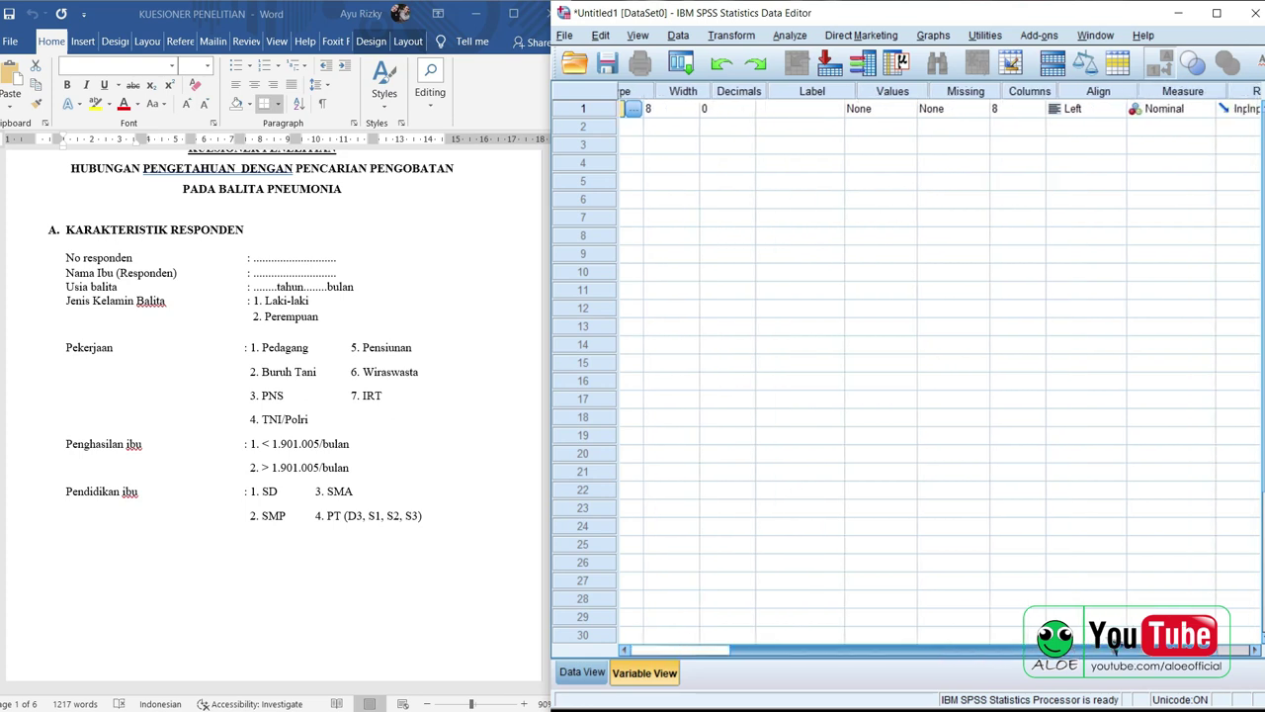
{"action": "left_click", "coordinate": [791, 111]}
{"action": "type", "text": "Nama Responden"}
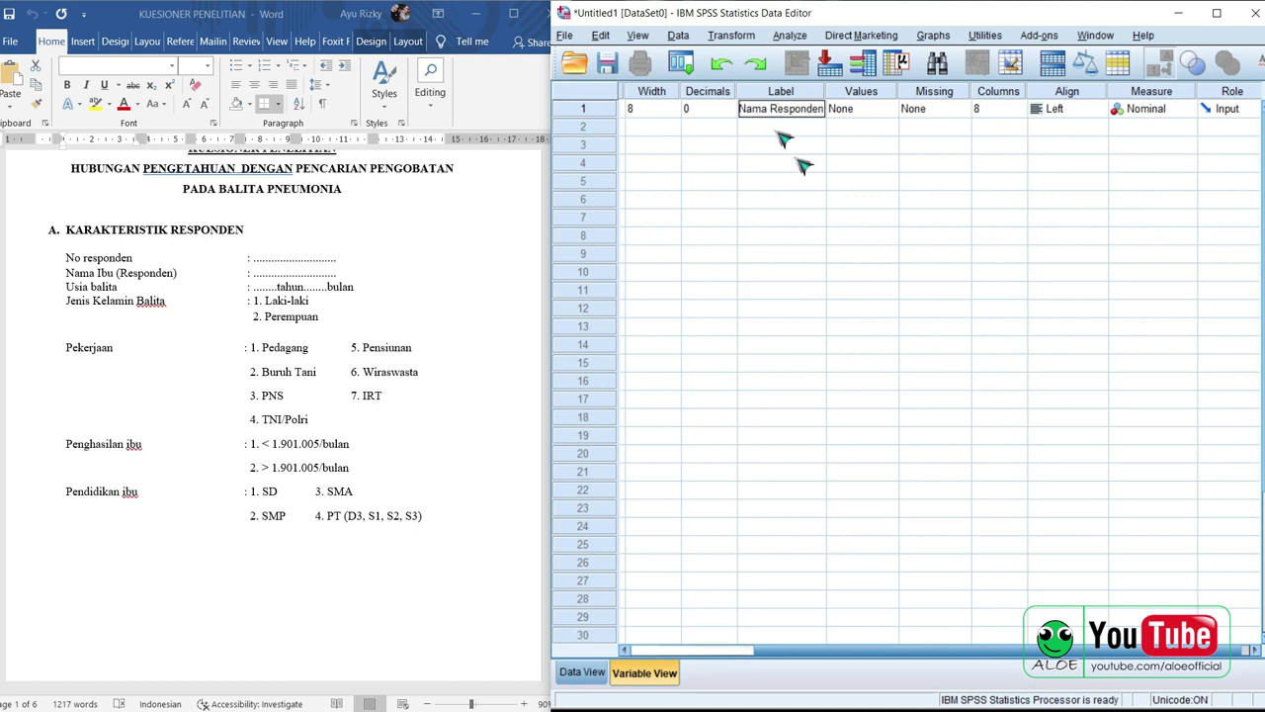
{"action": "left_click", "coordinate": [868, 184]}
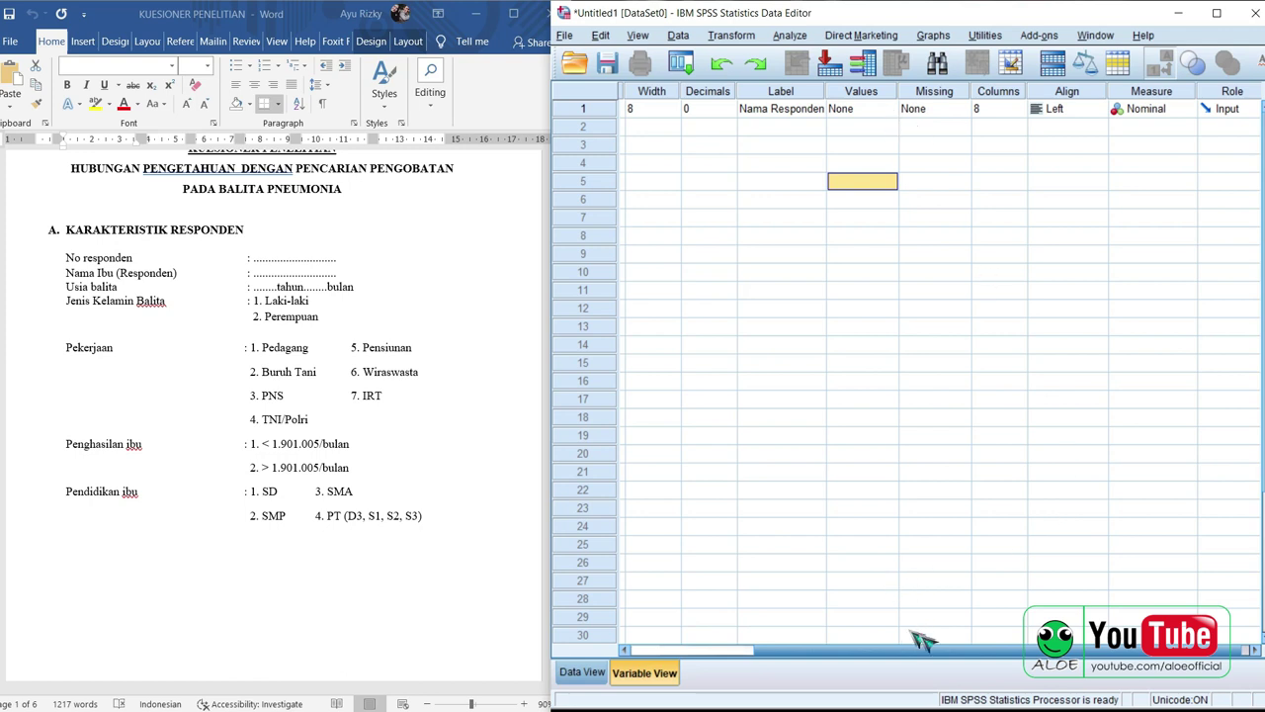
Step: Examine the measurement level options available for the Nama_responden variable and look over its other attributes
{"action": "scroll", "coordinate": [979, 651], "scroll_direction": "right", "scroll_amount": 1}
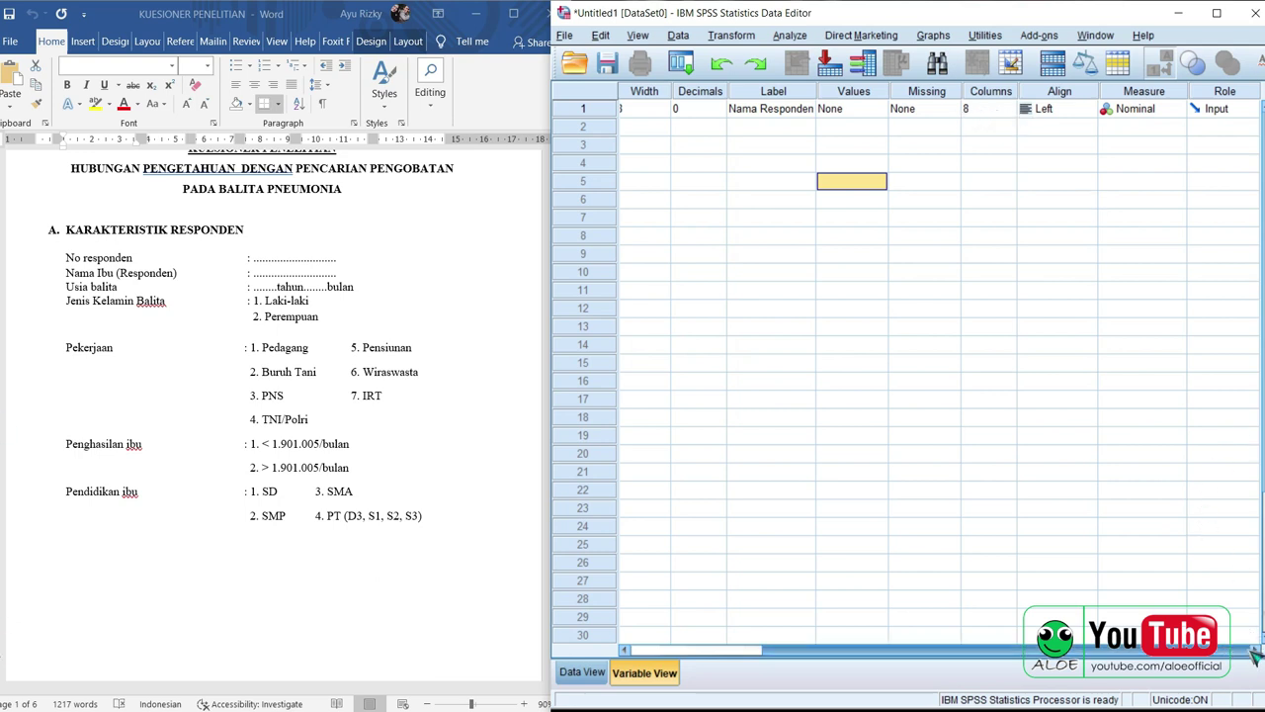
{"action": "left_click", "coordinate": [1174, 111]}
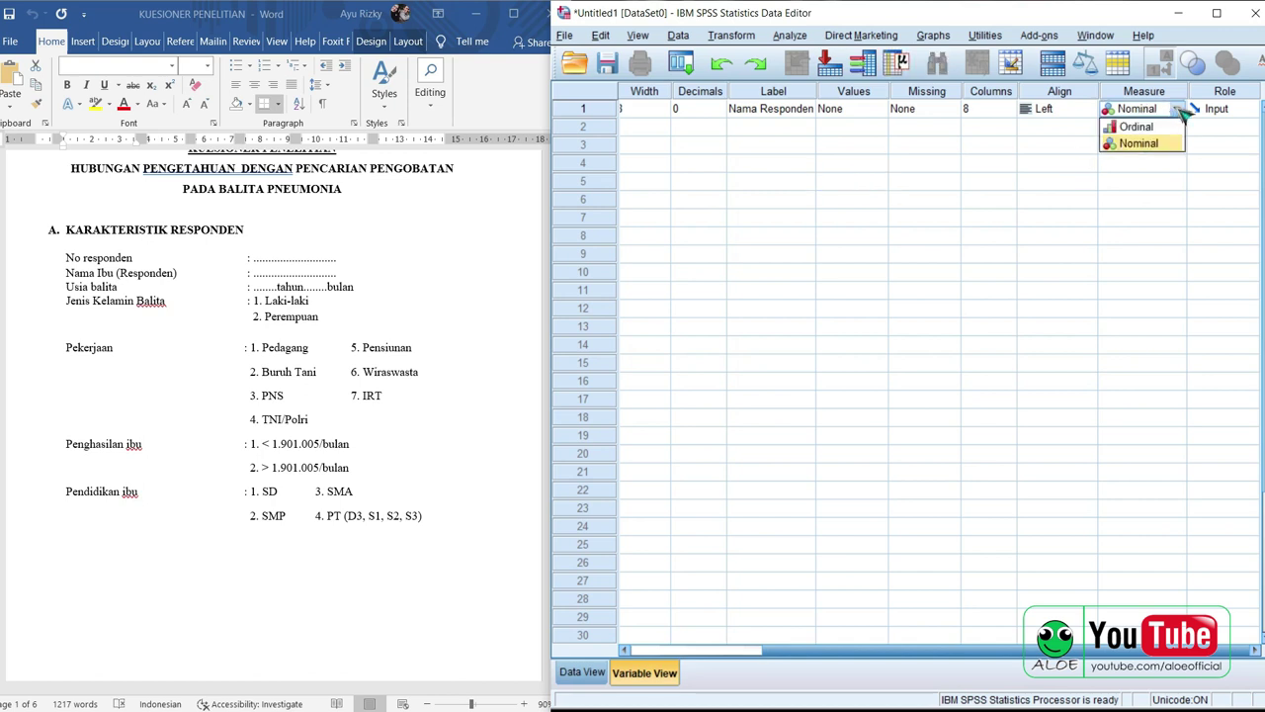
{"action": "left_click", "coordinate": [1182, 113]}
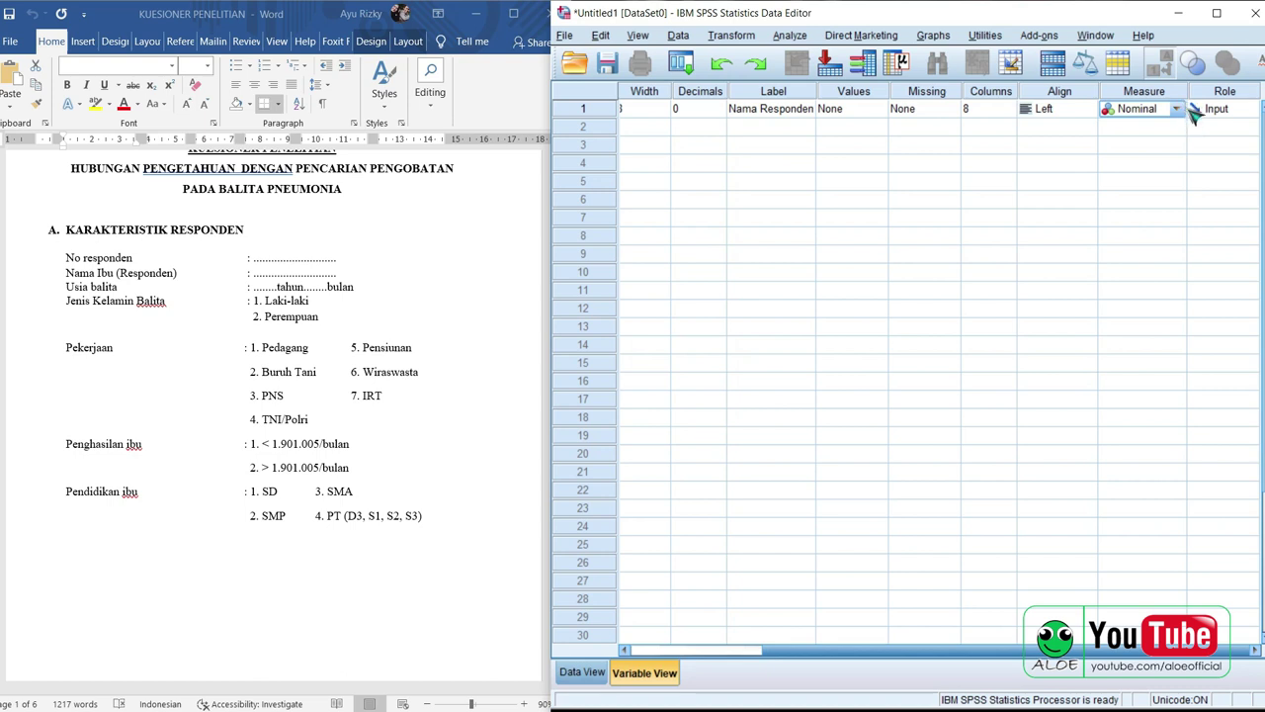
{"action": "left_click", "coordinate": [1178, 111]}
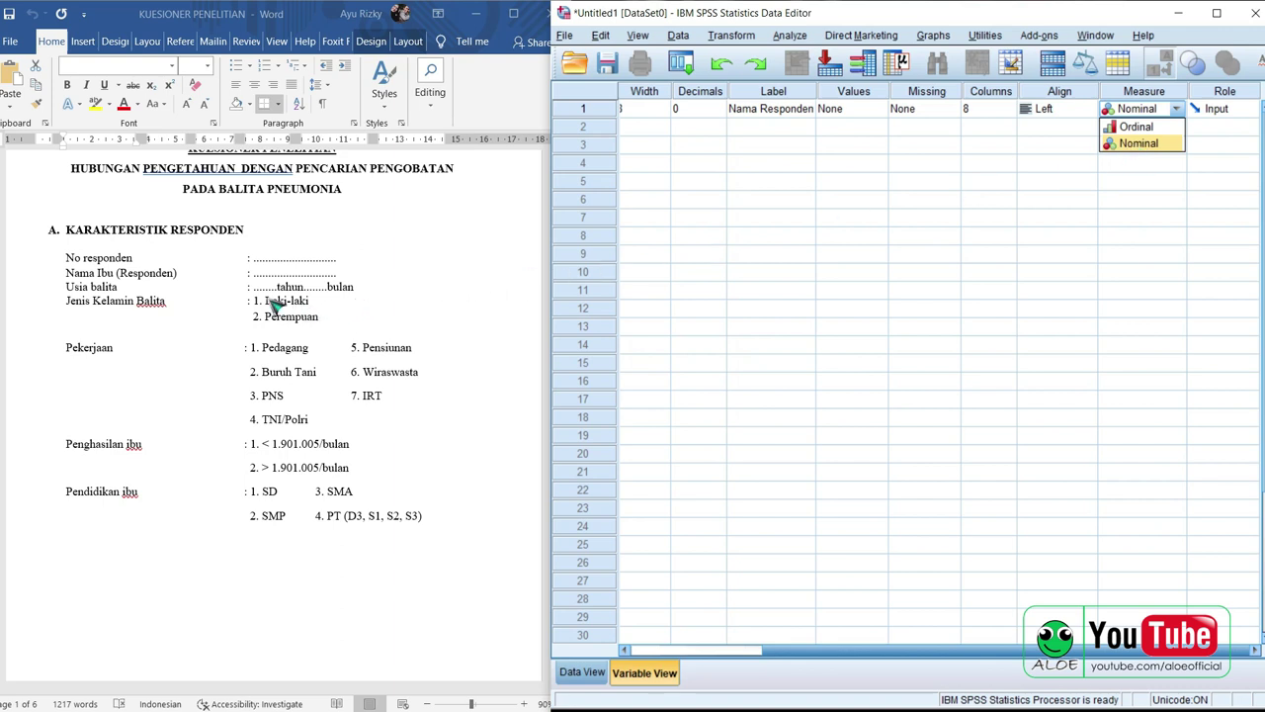
{"action": "left_click", "coordinate": [1116, 201]}
{"action": "left_click", "coordinate": [1168, 121]}
{"action": "left_click", "coordinate": [1180, 111]}
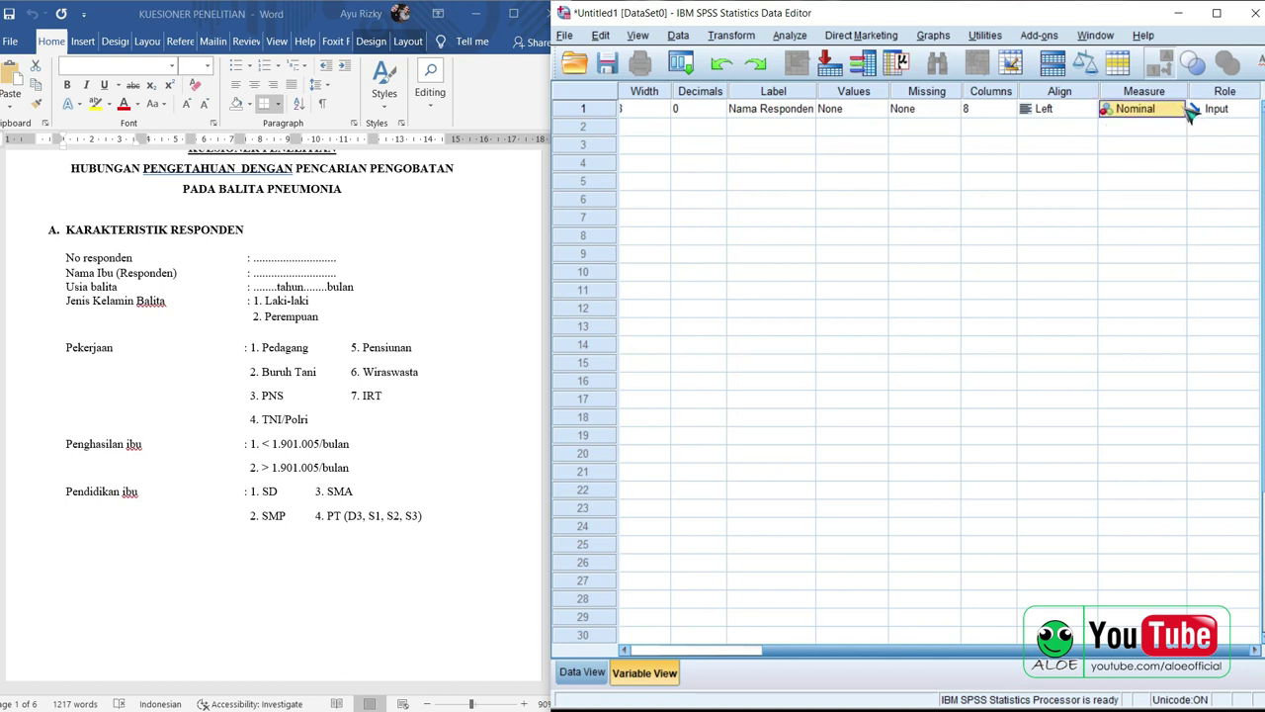
{"action": "scroll", "coordinate": [746, 654], "scroll_direction": "left", "scroll_amount": 2}
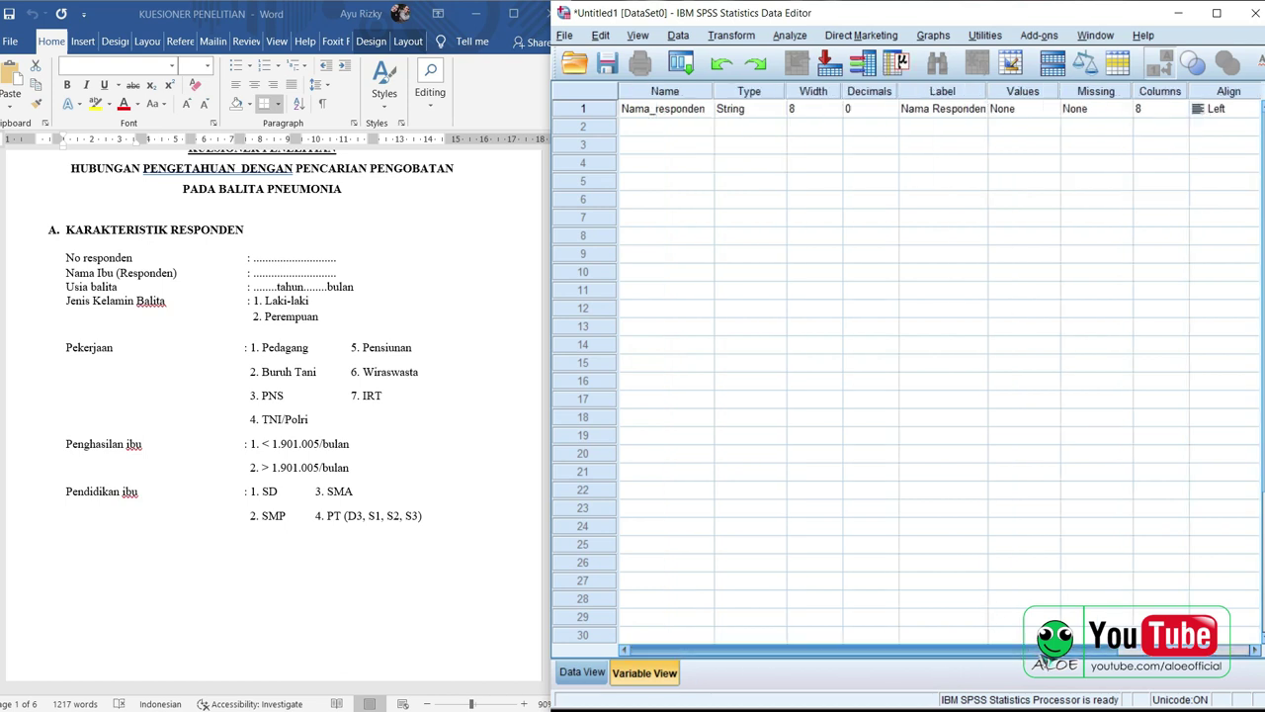
{"action": "scroll", "coordinate": [1231, 649], "scroll_direction": "right", "scroll_amount": 2}
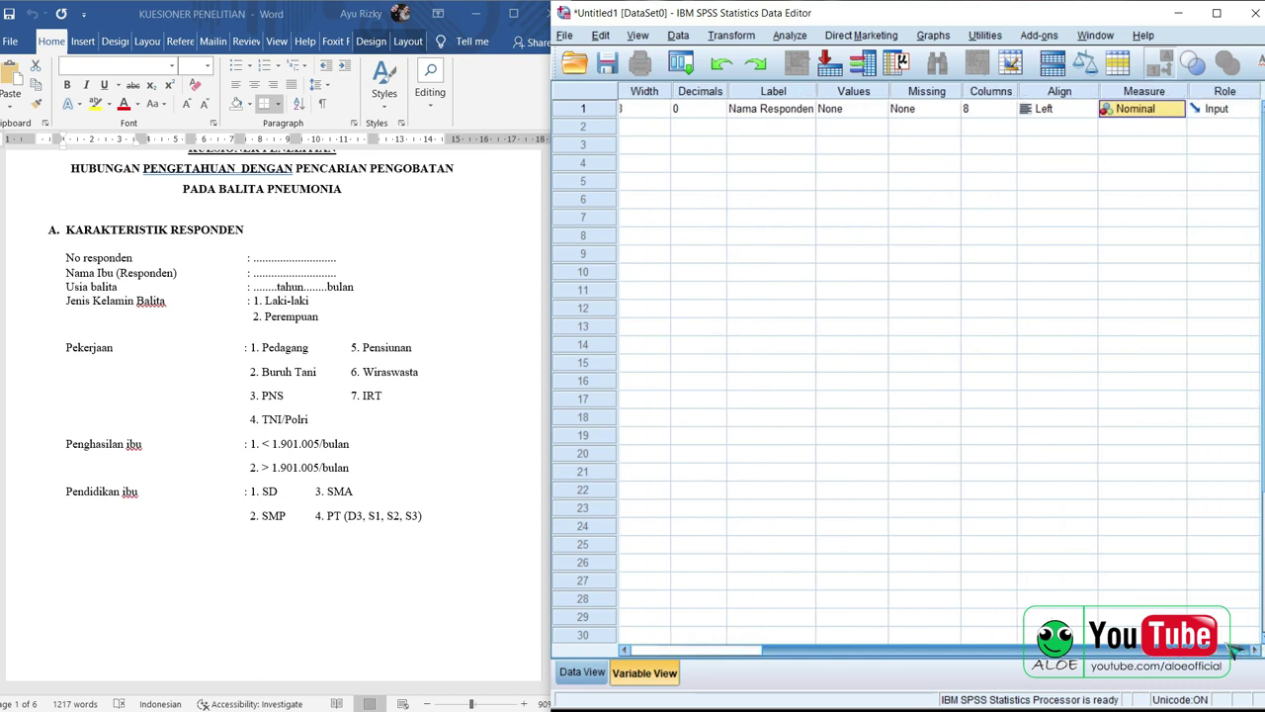
Step: Add a second variable named Usia_balita in the row below Nama_responden
{"action": "scroll", "coordinate": [1230, 649], "scroll_direction": "left", "scroll_amount": 2}
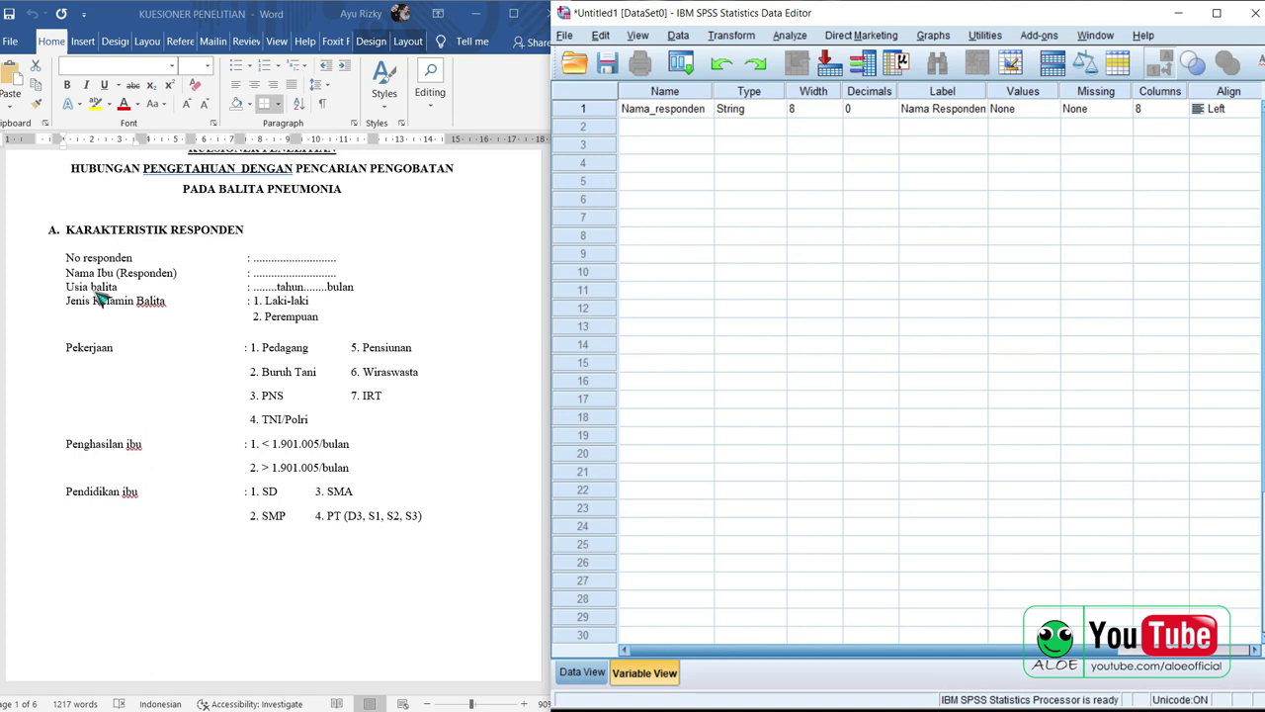
{"action": "left_click", "coordinate": [662, 131]}
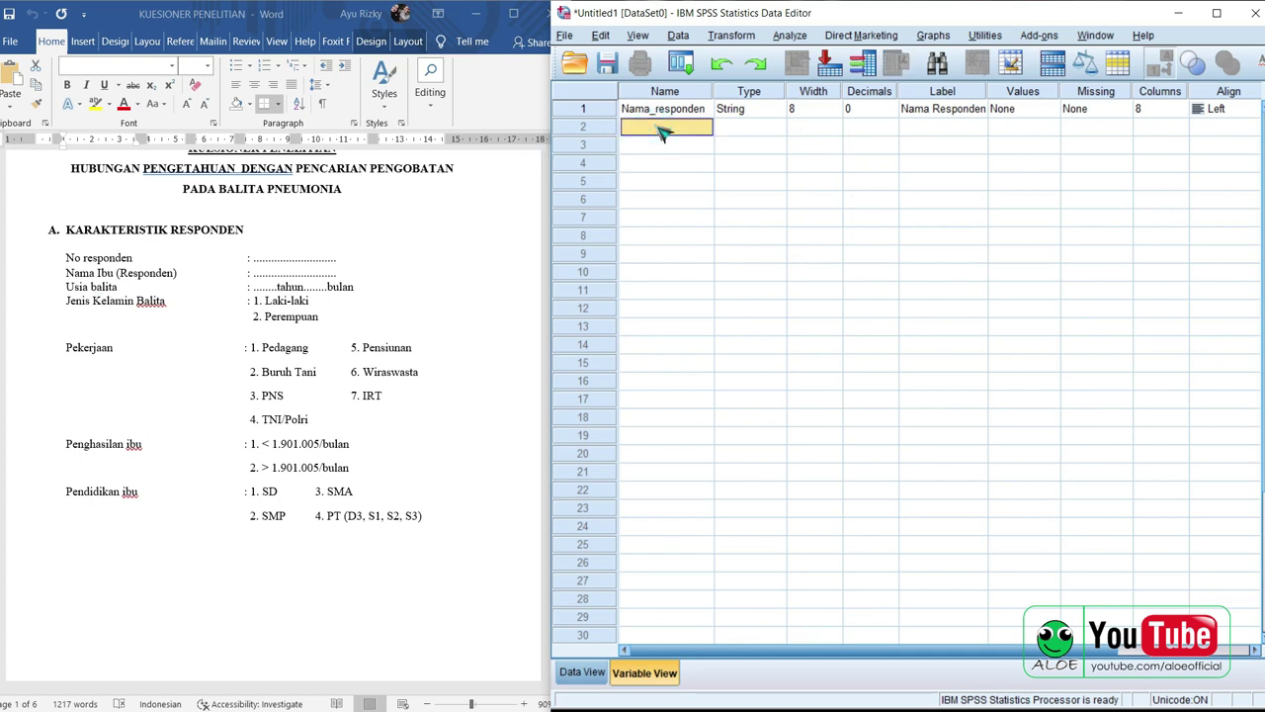
{"action": "type", "text": "Usia_balita"}
{"action": "left_click", "coordinate": [748, 184]}
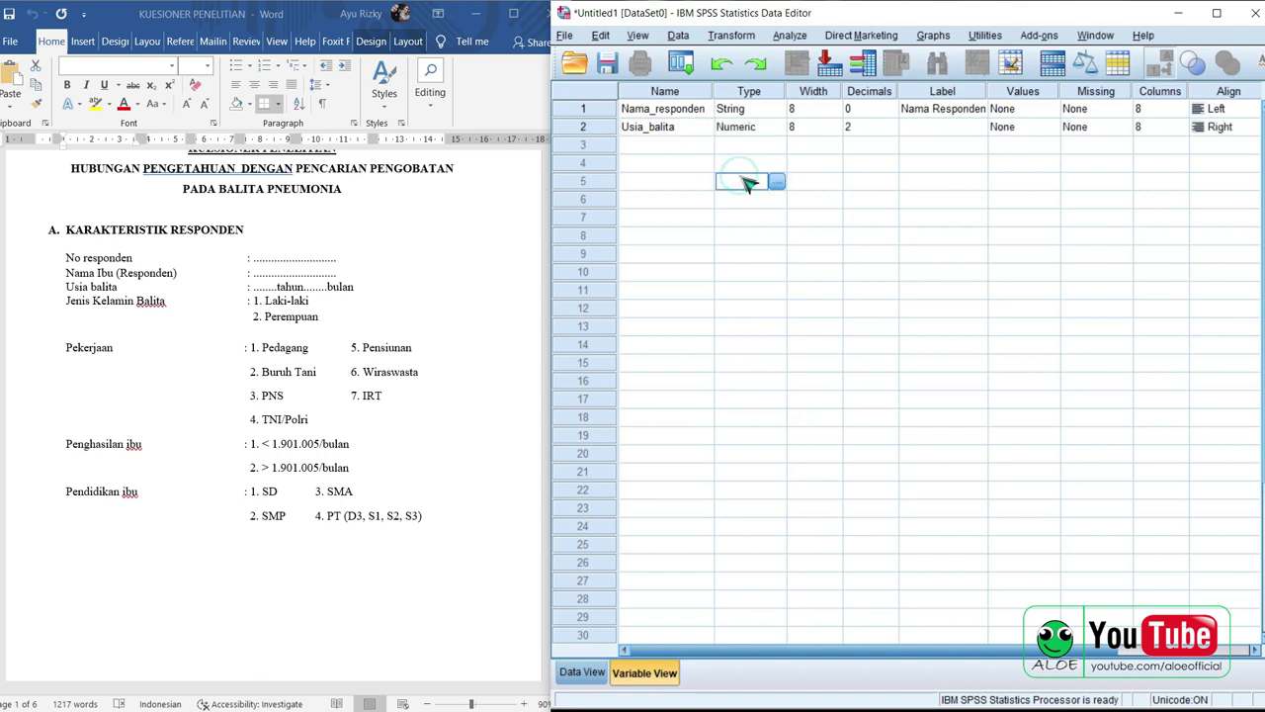
Step: Set the decimals of Usia_balita to 0 and enter "Usia Balita" as its label
{"action": "left_click", "coordinate": [695, 189]}
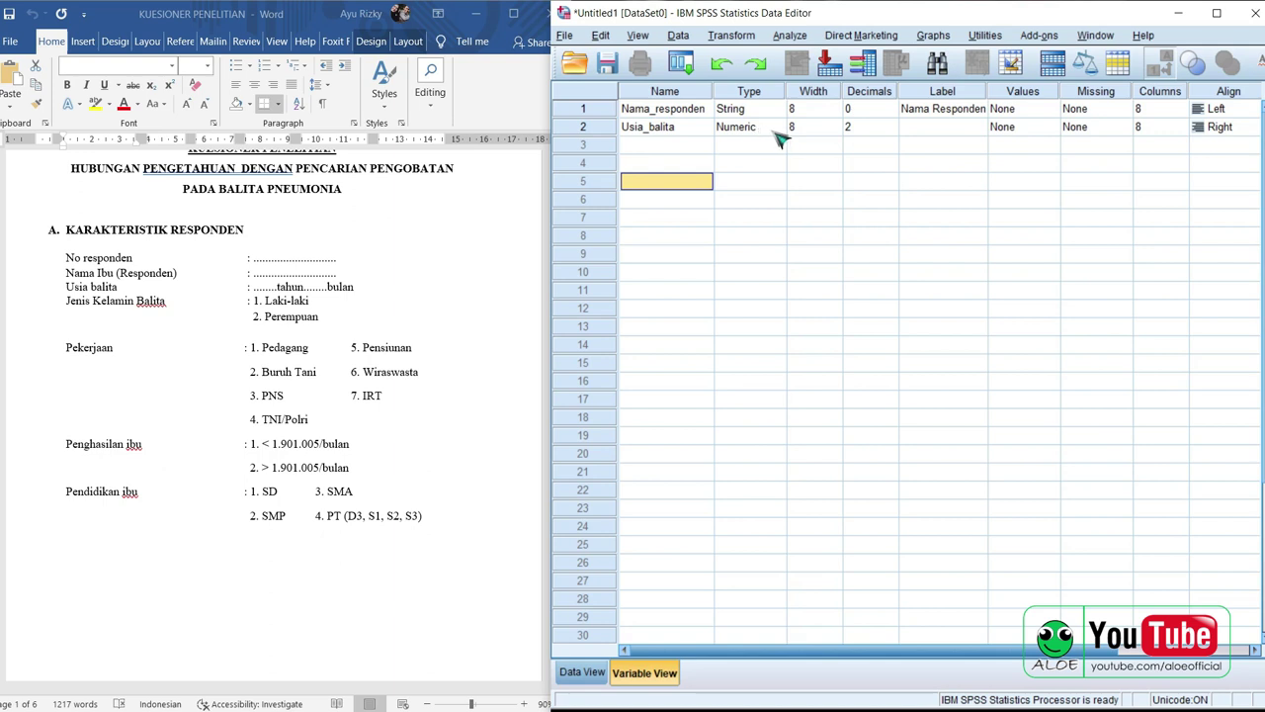
{"action": "left_click", "coordinate": [893, 129]}
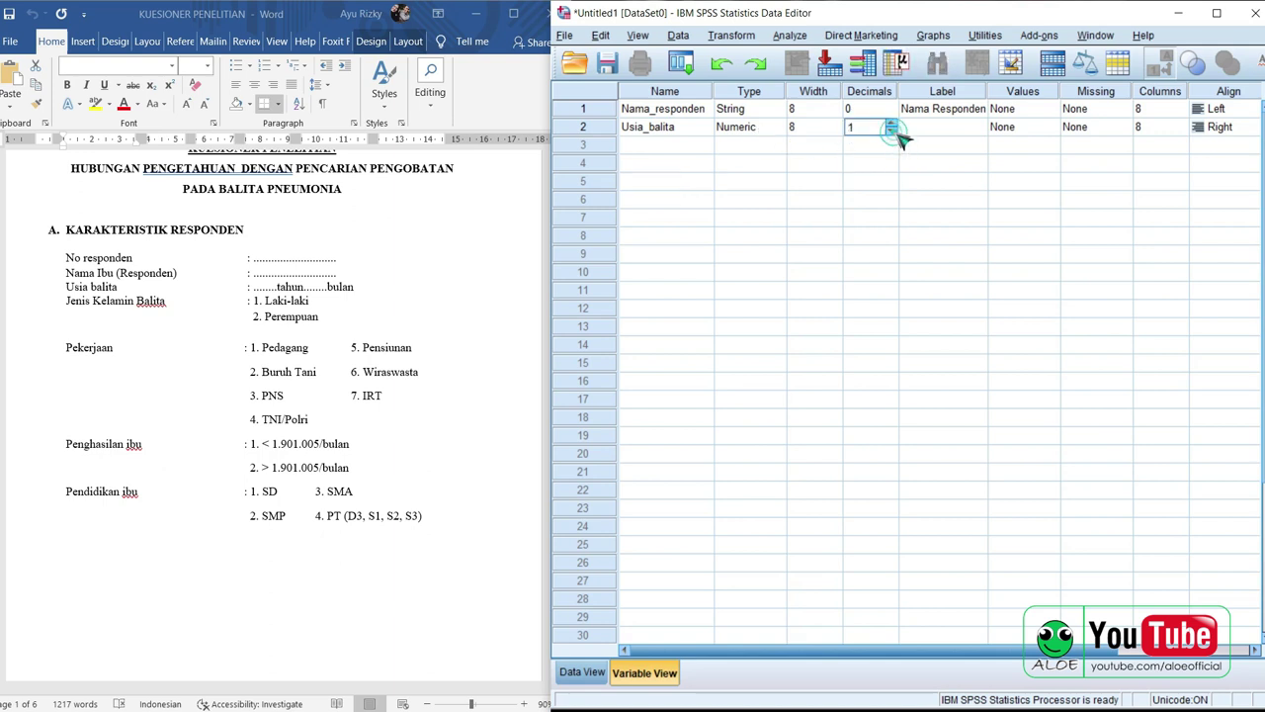
{"action": "left_click", "coordinate": [893, 133]}
{"action": "left_click", "coordinate": [937, 129]}
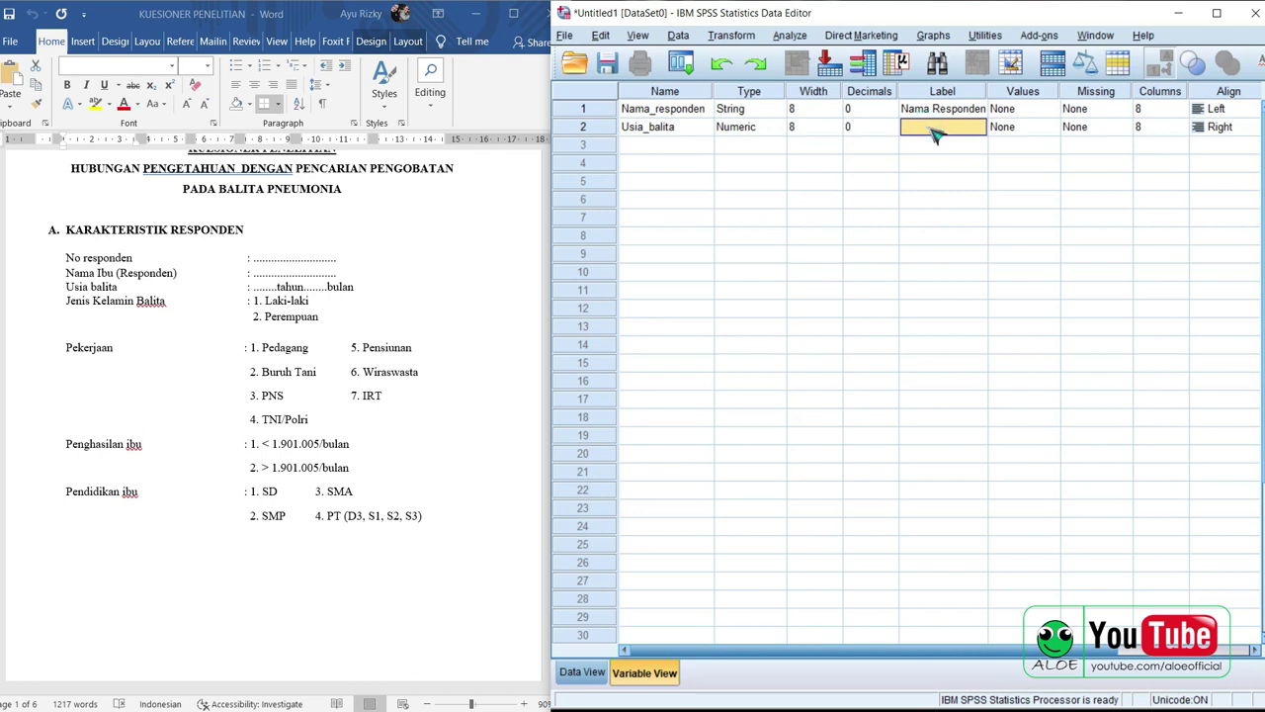
{"action": "type", "text": "Usia Balita"}
{"action": "left_click", "coordinate": [974, 248]}
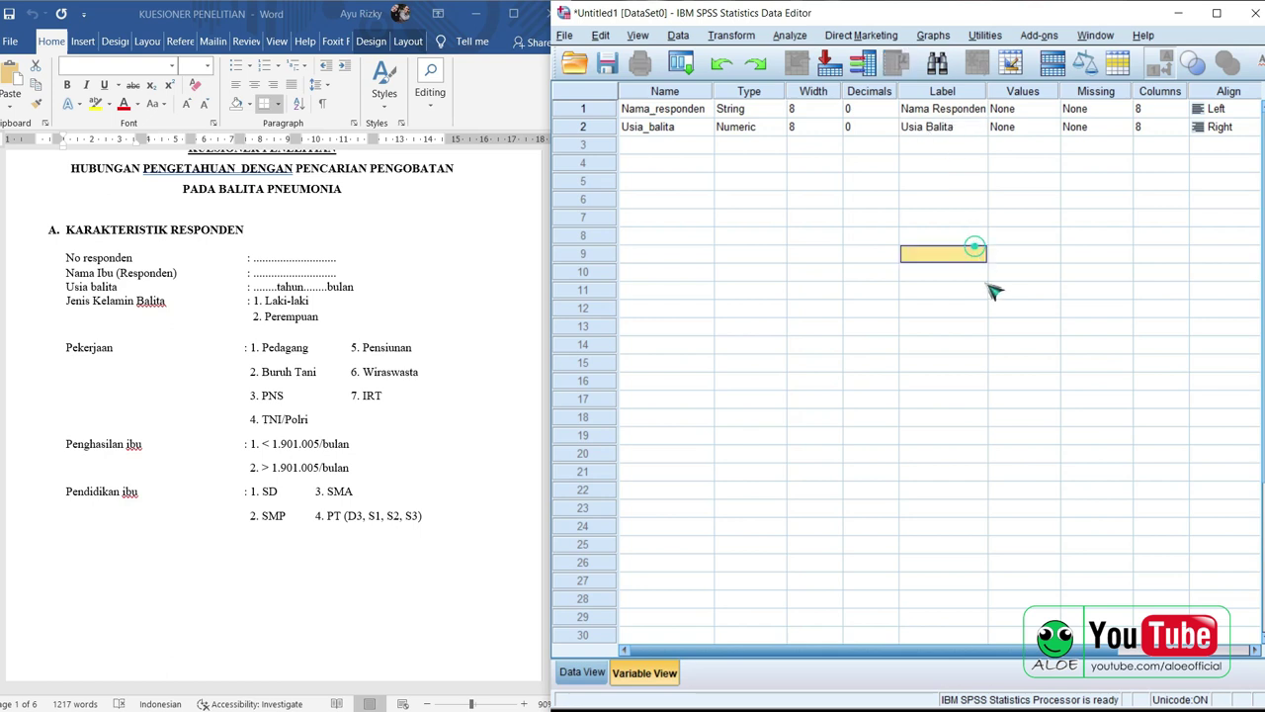
Step: Set the measurement level of the Usia_balita variable to Scale
{"action": "left_click_drag", "start_coordinate": [1017, 653], "coordinate": [1177, 662]}
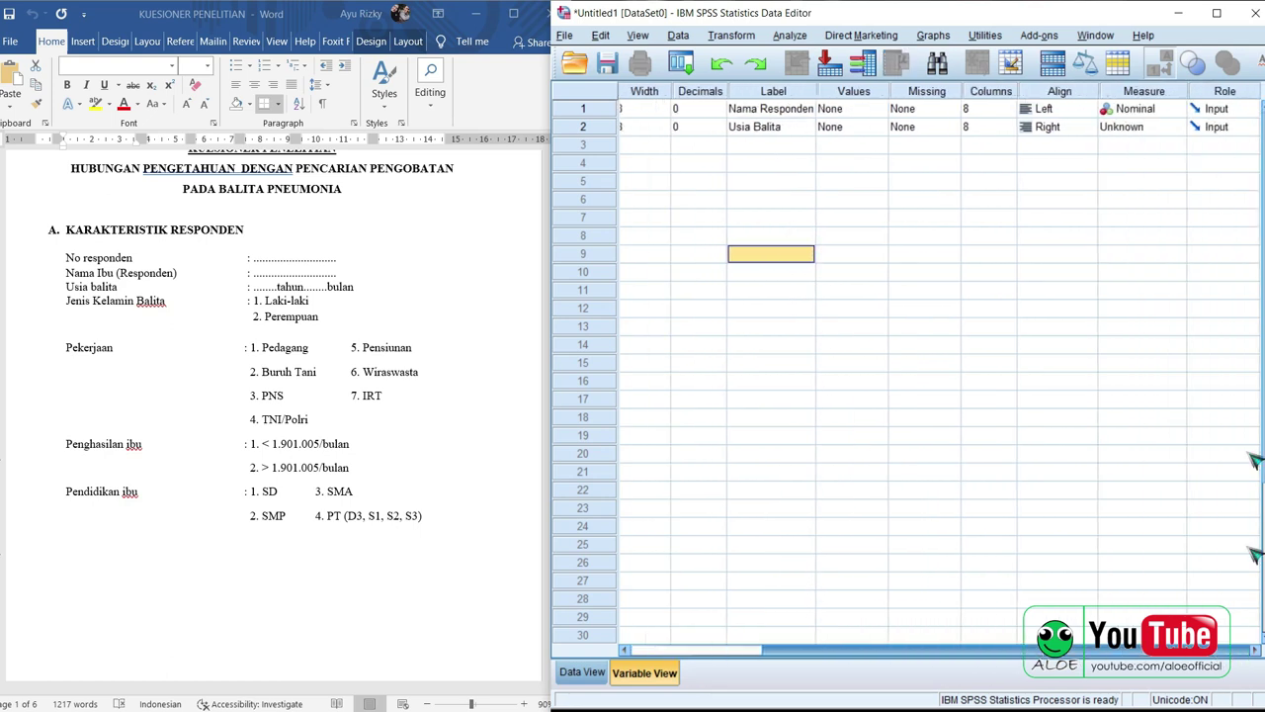
{"action": "left_click", "coordinate": [1179, 127]}
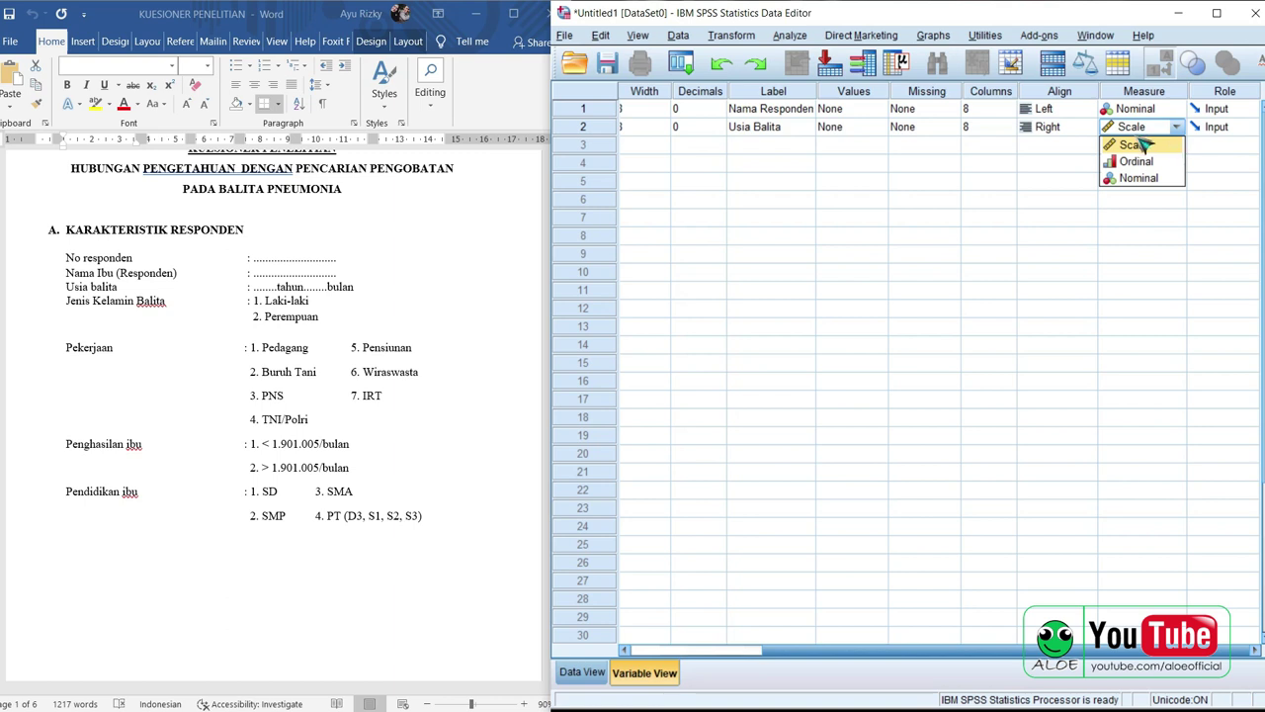
{"action": "left_click", "coordinate": [1147, 147]}
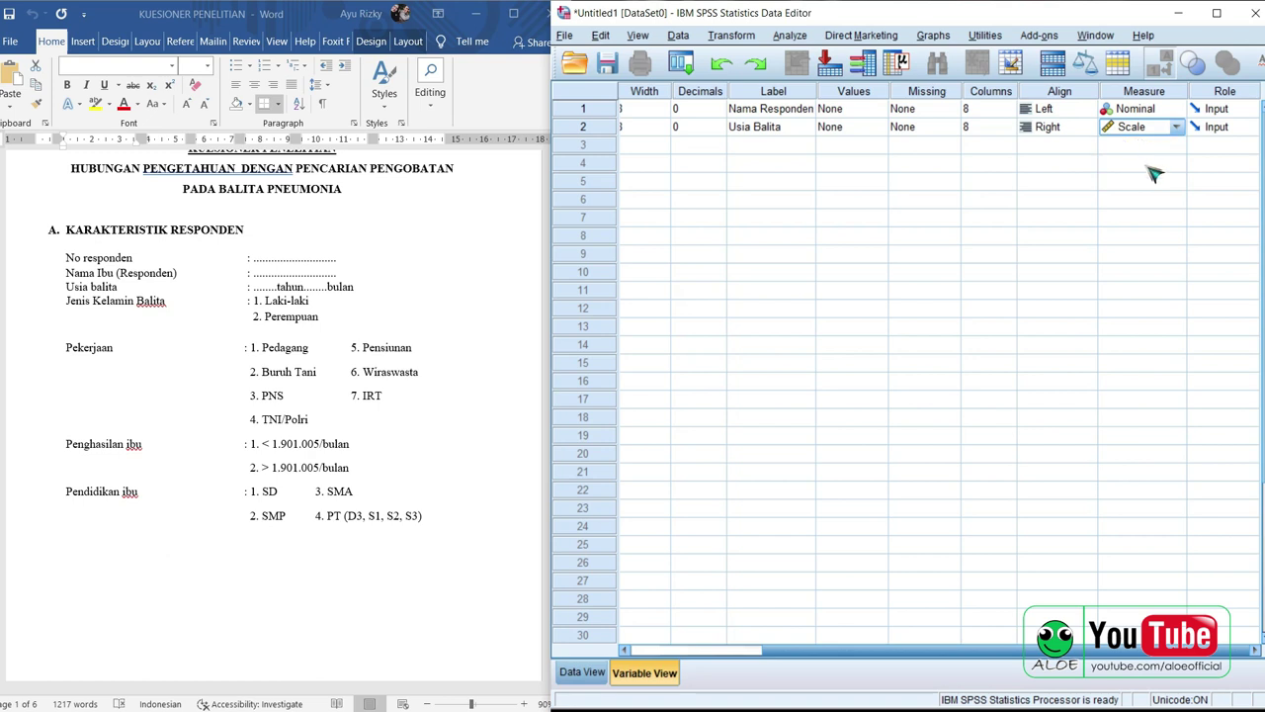
Step: Add a third variable named Jenis_kelamin_balita in the row below Usia_balita
{"action": "left_click_drag", "start_coordinate": [920, 649], "coordinate": [791, 653]}
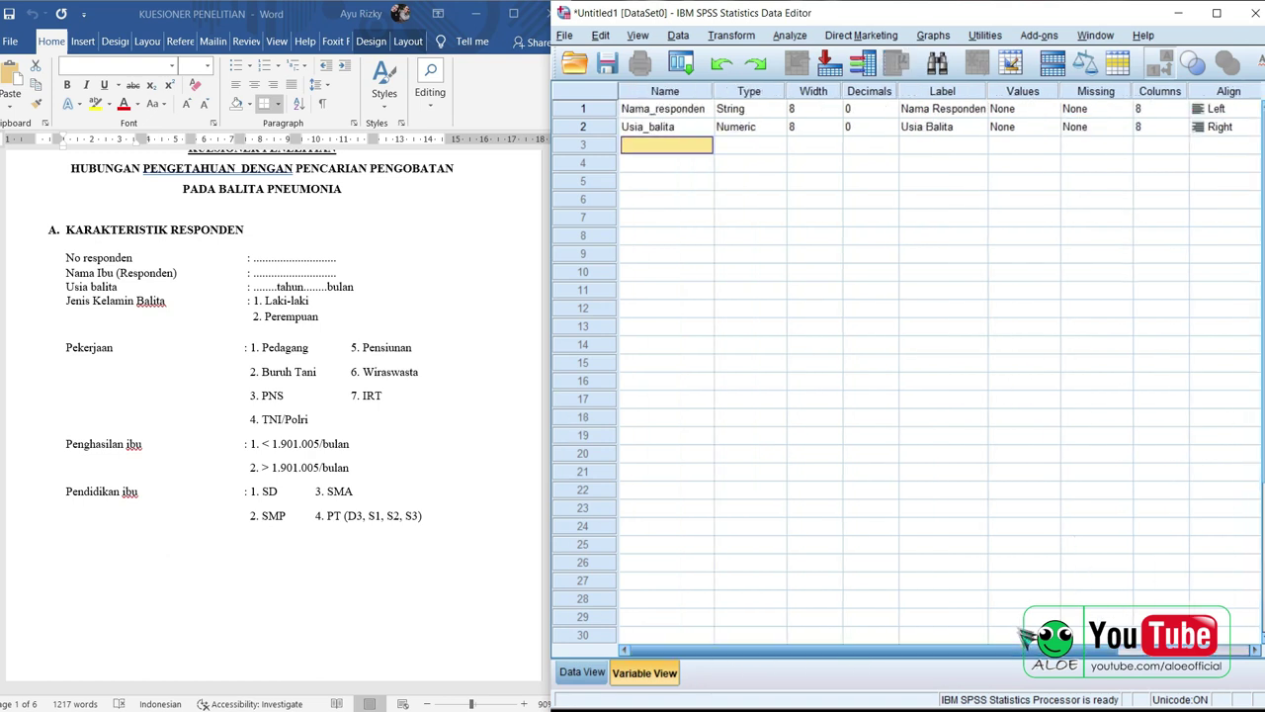
{"action": "left_click_drag", "start_coordinate": [1023, 651], "coordinate": [693, 651]}
{"action": "type", "text": "Jenis_kelamin"}
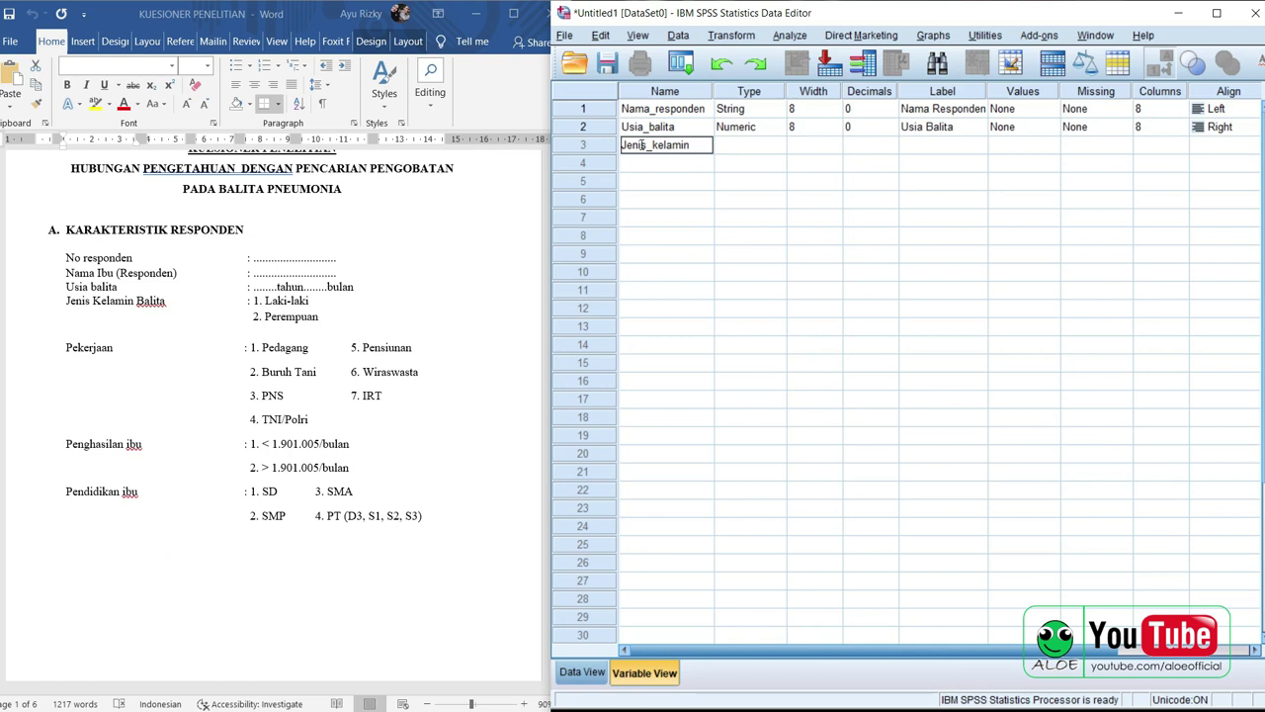
{"action": "type", "text": "_balita"}
Step: Check the variable type of Jenis_kelamin_balita, leaving it Numeric, and set its decimals to 0
{"action": "left_click", "coordinate": [756, 147]}
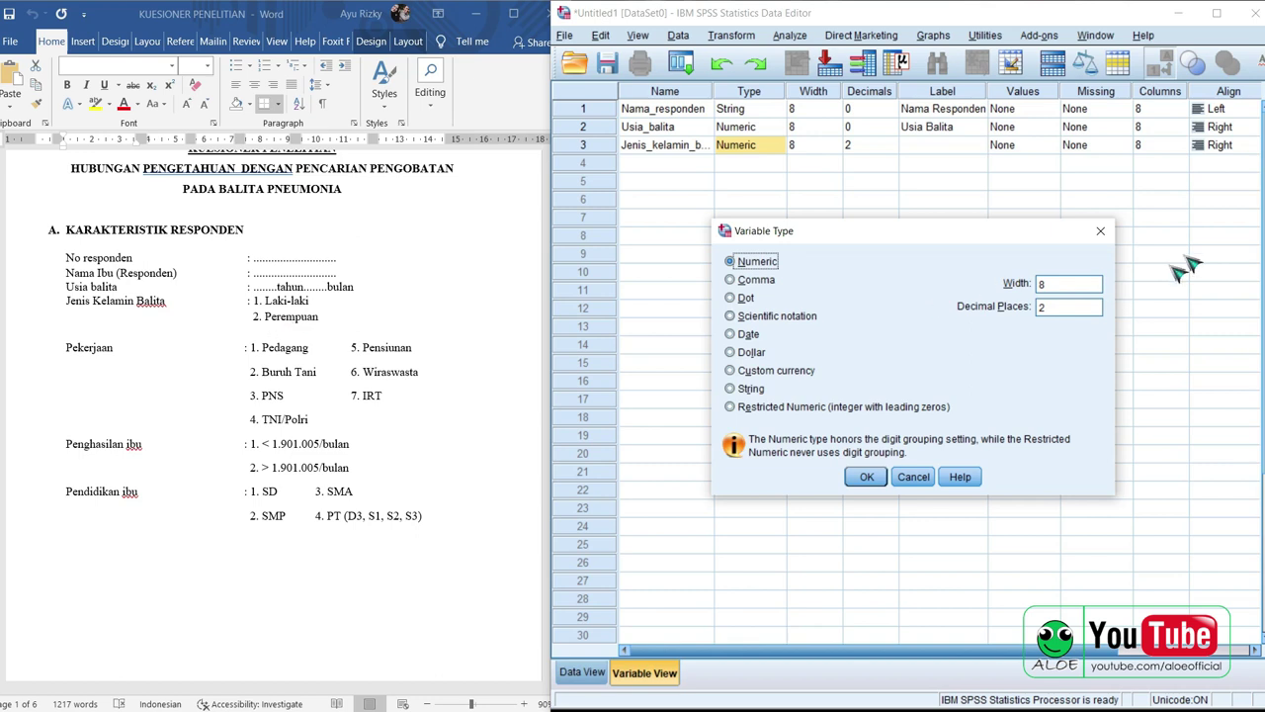
{"action": "left_click", "coordinate": [1101, 230]}
{"action": "left_click", "coordinate": [883, 145]}
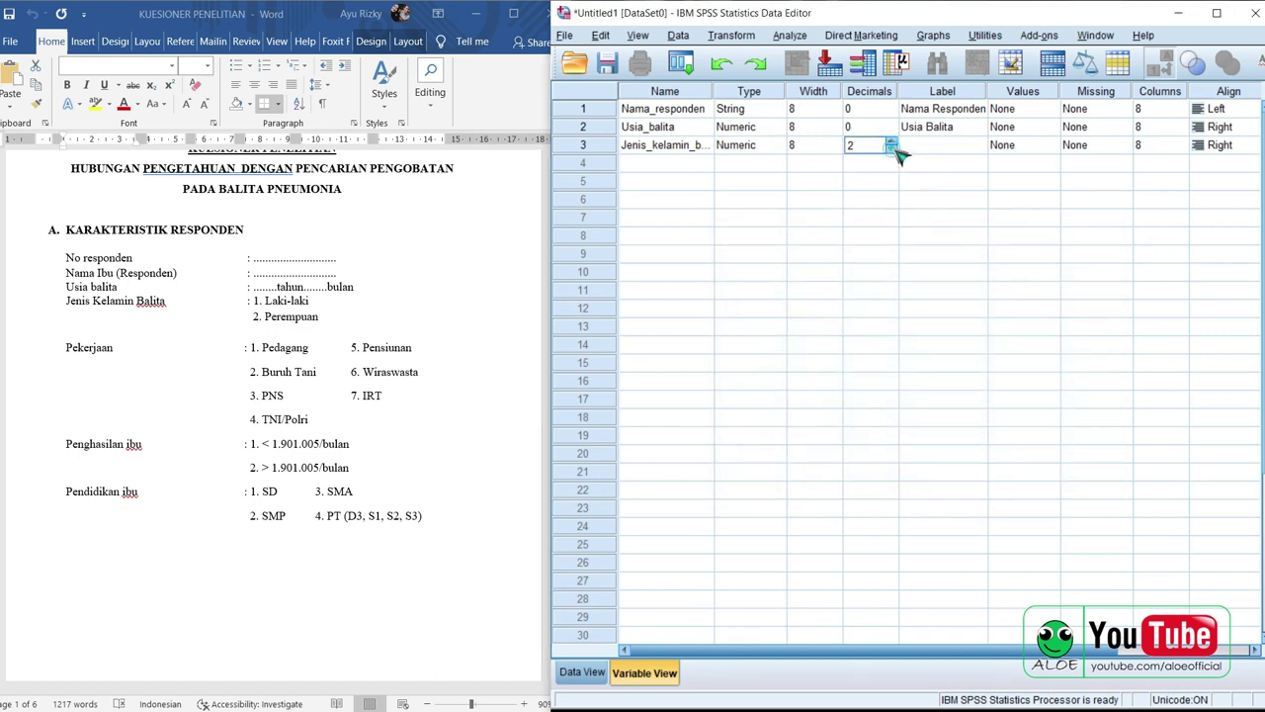
{"action": "left_click", "coordinate": [891, 149]}
{"action": "left_click", "coordinate": [891, 149]}
Step: Enter "Jenis Kelamin balita" as the label of the third variable
{"action": "left_click", "coordinate": [916, 148]}
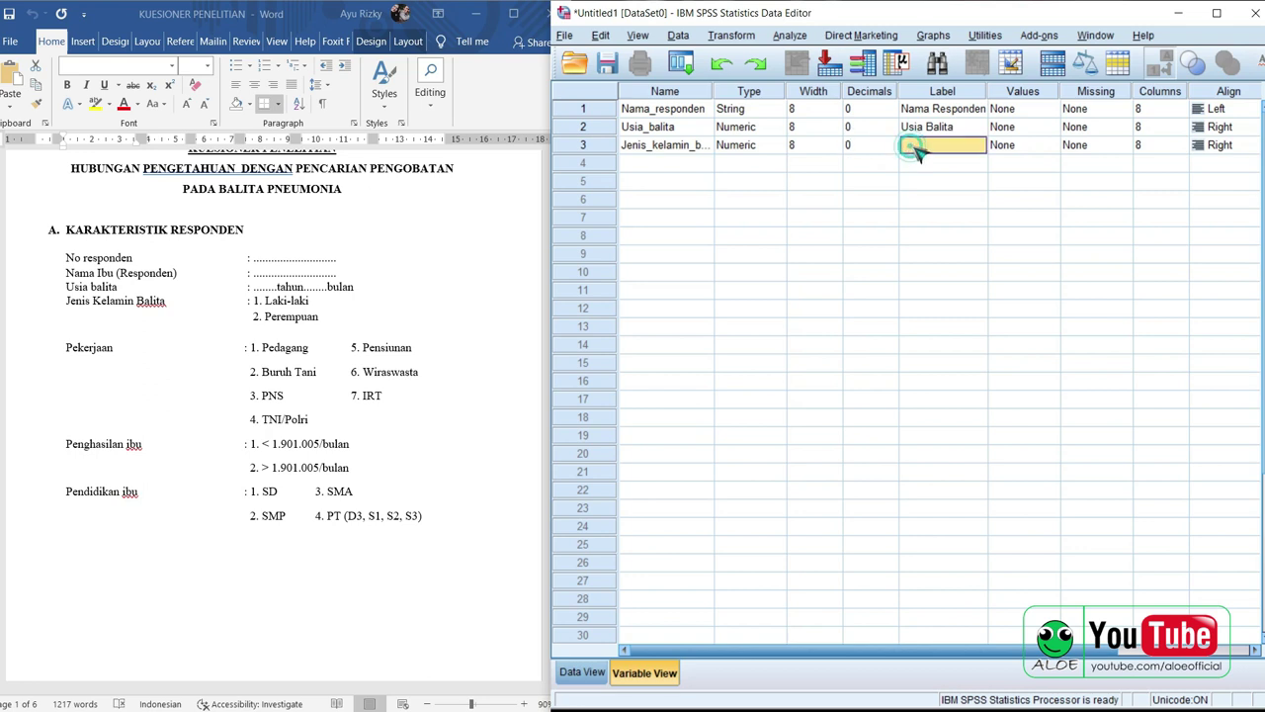
{"action": "type", "text": "Jenis kelamin"}
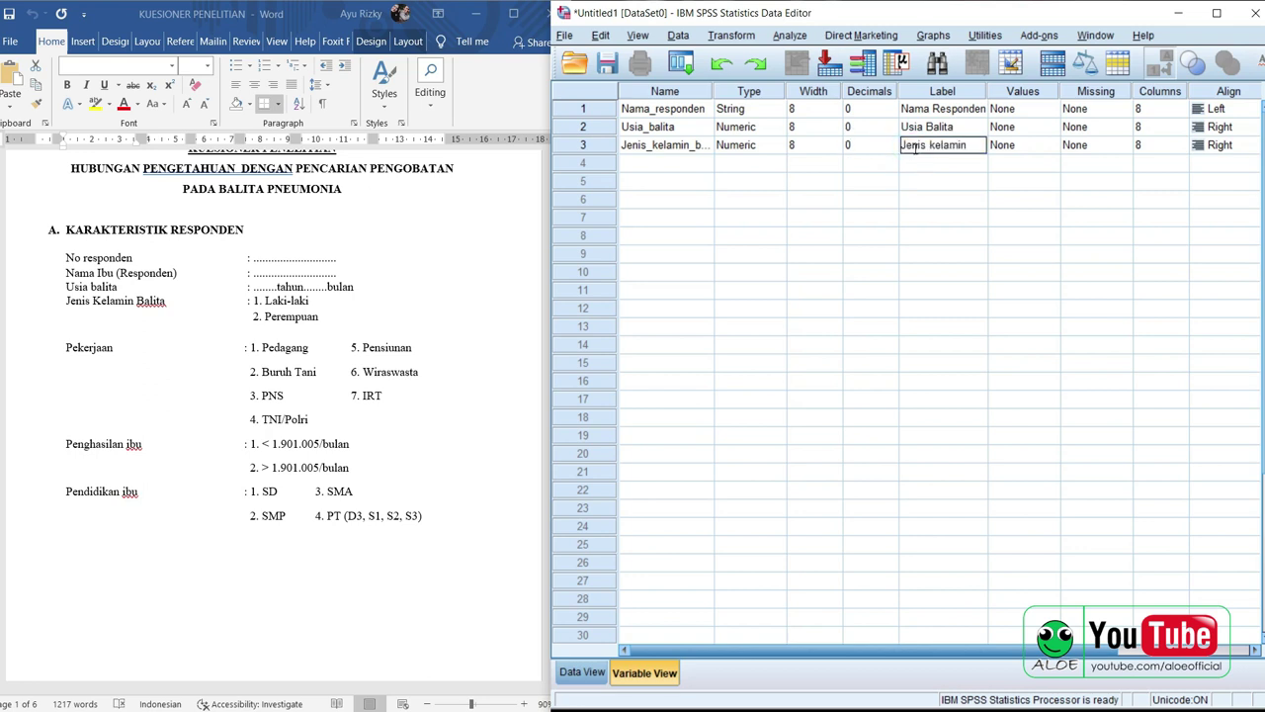
{"action": "type", "text": " balita"}
{"action": "left_click", "coordinate": [922, 146]}
{"action": "type", "text": "K"}
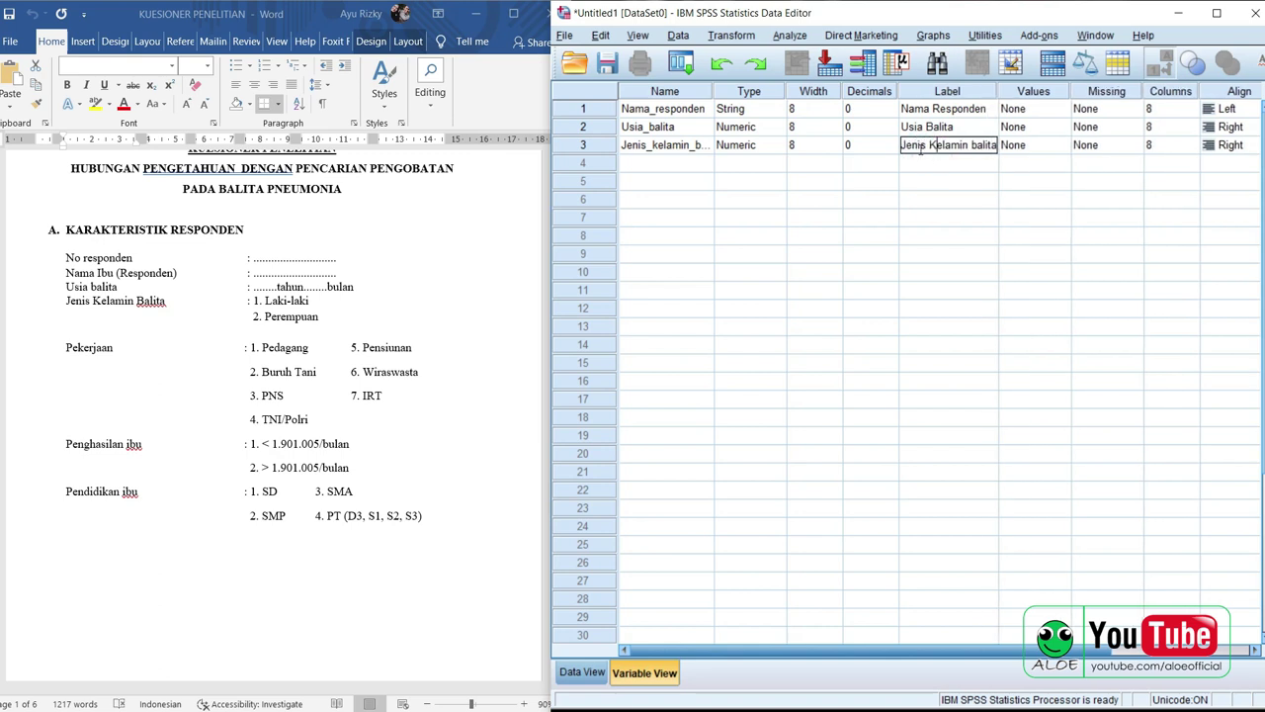
Step: Add the value label 1 = "Laki-laki" to the Jenis_kelamin_balita variable
{"action": "scroll", "coordinate": [989, 346], "scroll_direction": "right", "scroll_amount": 3}
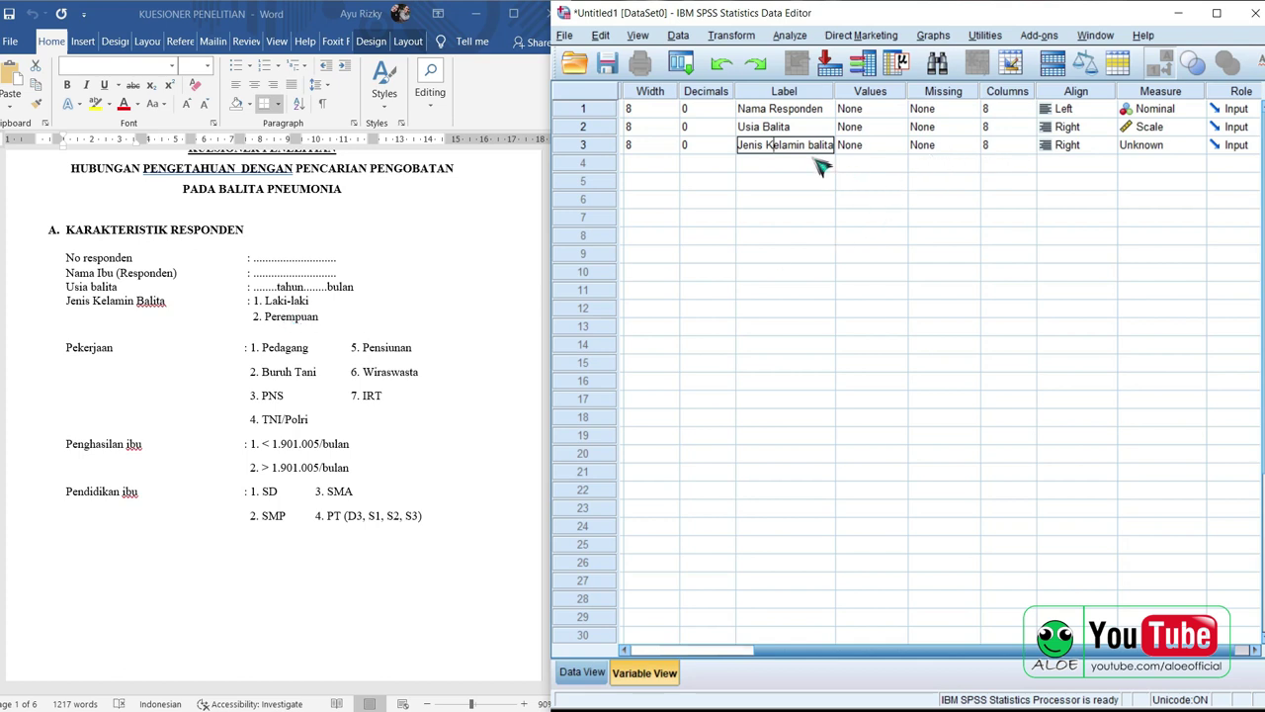
{"action": "left_click", "coordinate": [898, 145]}
{"action": "left_click", "coordinate": [821, 301]}
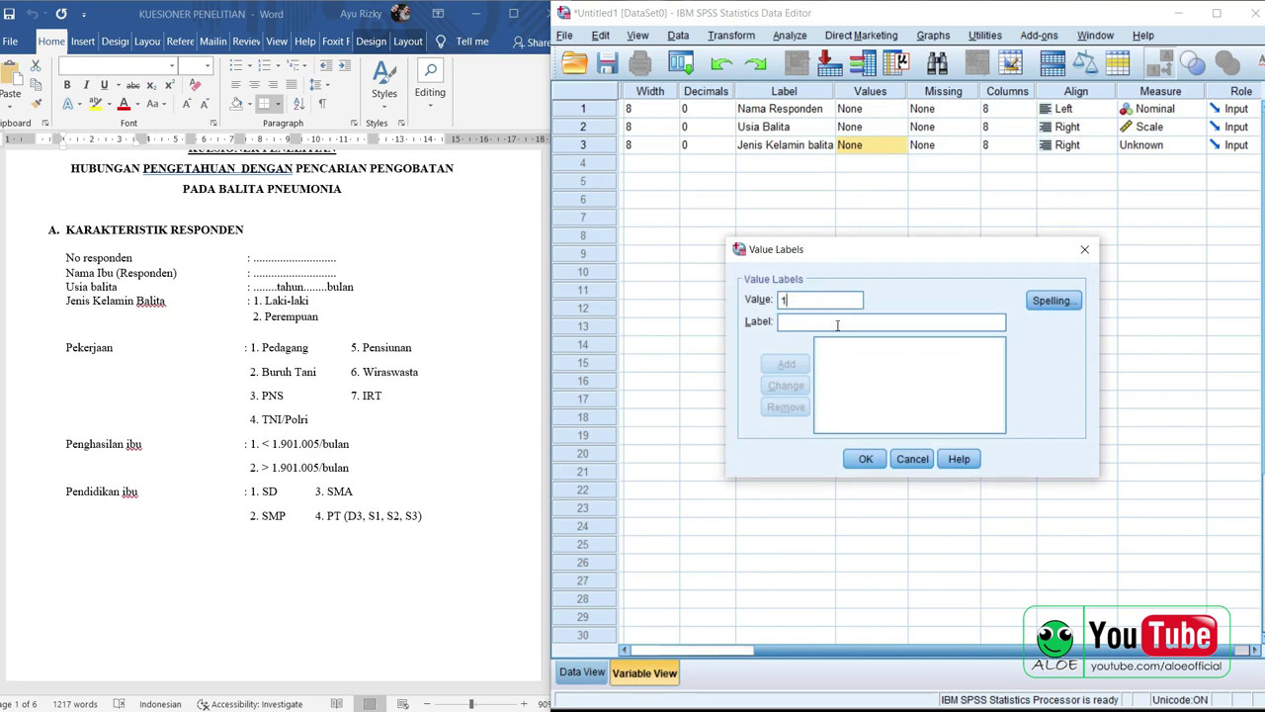
{"action": "type", "text": "1"}
{"action": "left_click", "coordinate": [837, 324]}
{"action": "type", "text": "Laki-laki"}
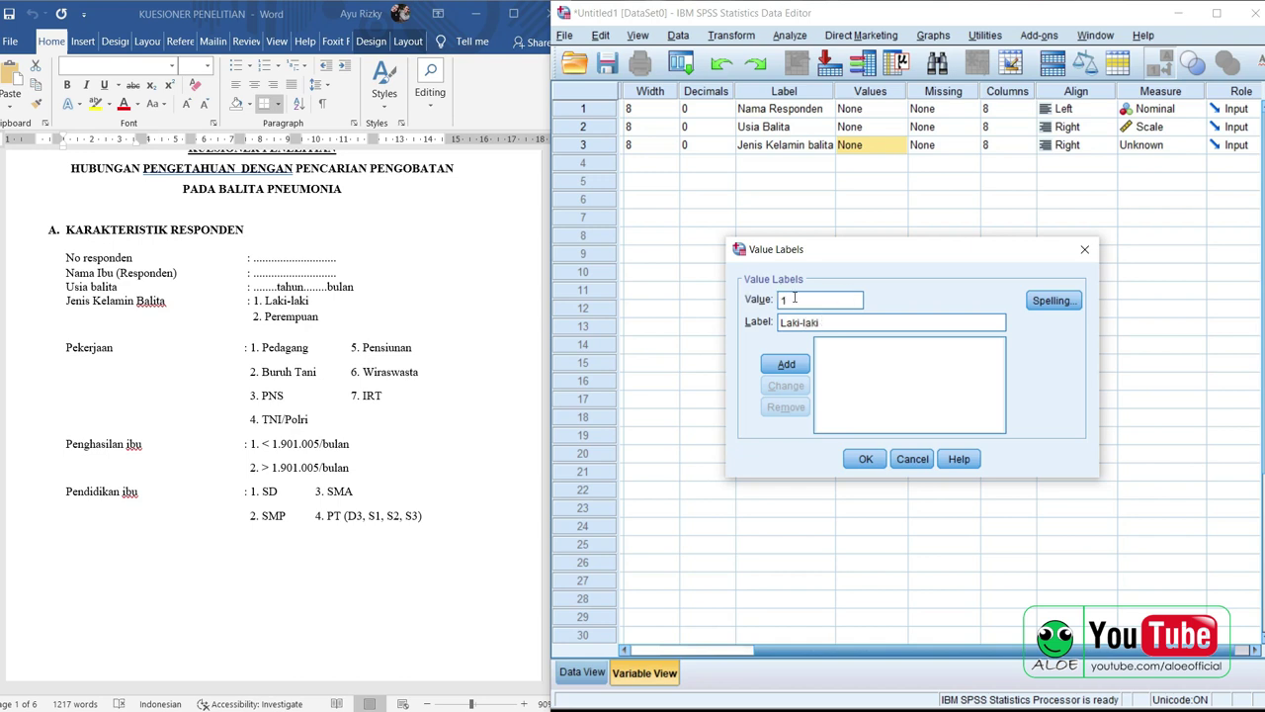
{"action": "left_click", "coordinate": [803, 366]}
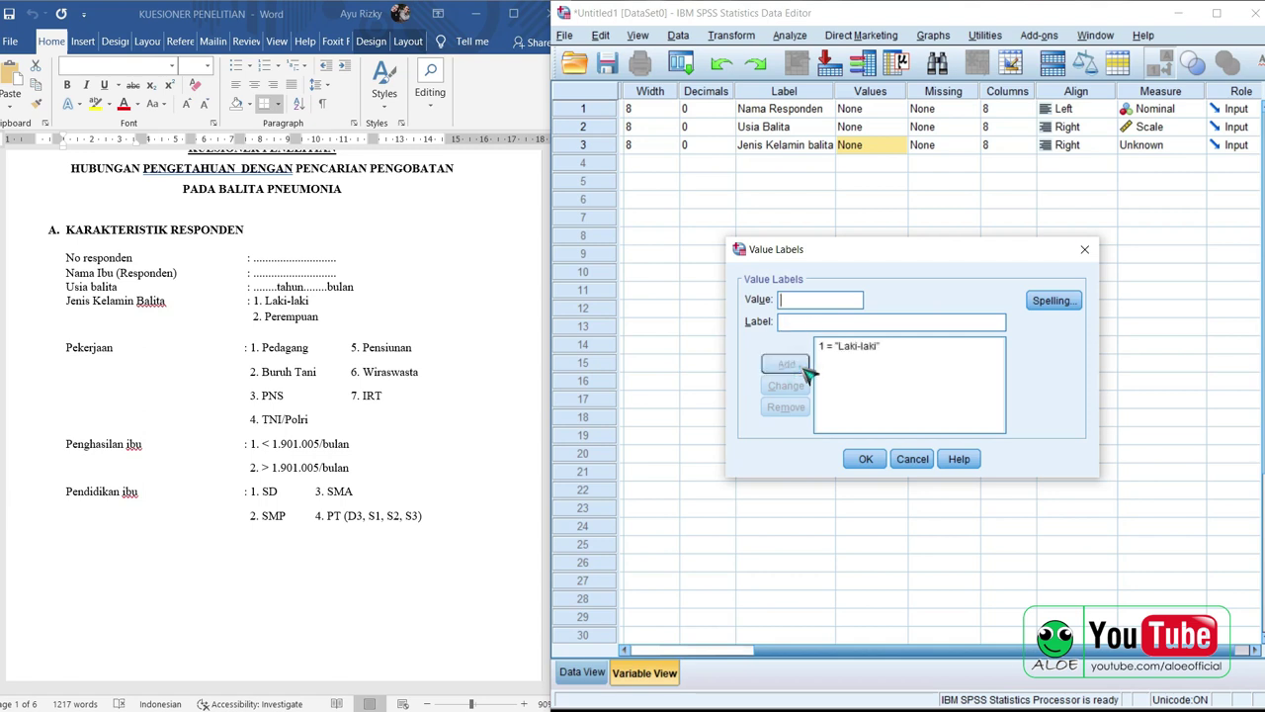
Step: Add the value label 2 = "Perempuan" to Jenis_kelamin_balita, apply the value labels and recheck the list
{"action": "left_click", "coordinate": [786, 301]}
{"action": "type", "text": "2"}
{"action": "left_click", "coordinate": [785, 326]}
{"action": "type", "text": "Perempuan"}
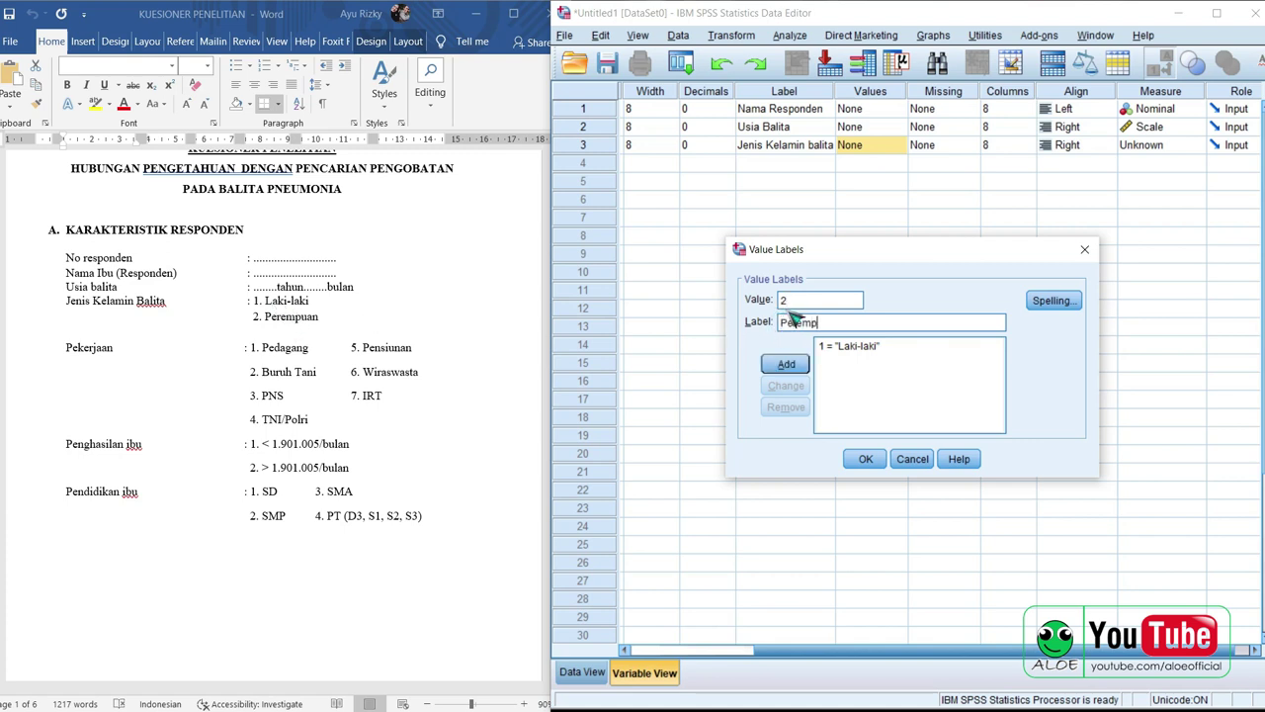
{"action": "left_click", "coordinate": [795, 365]}
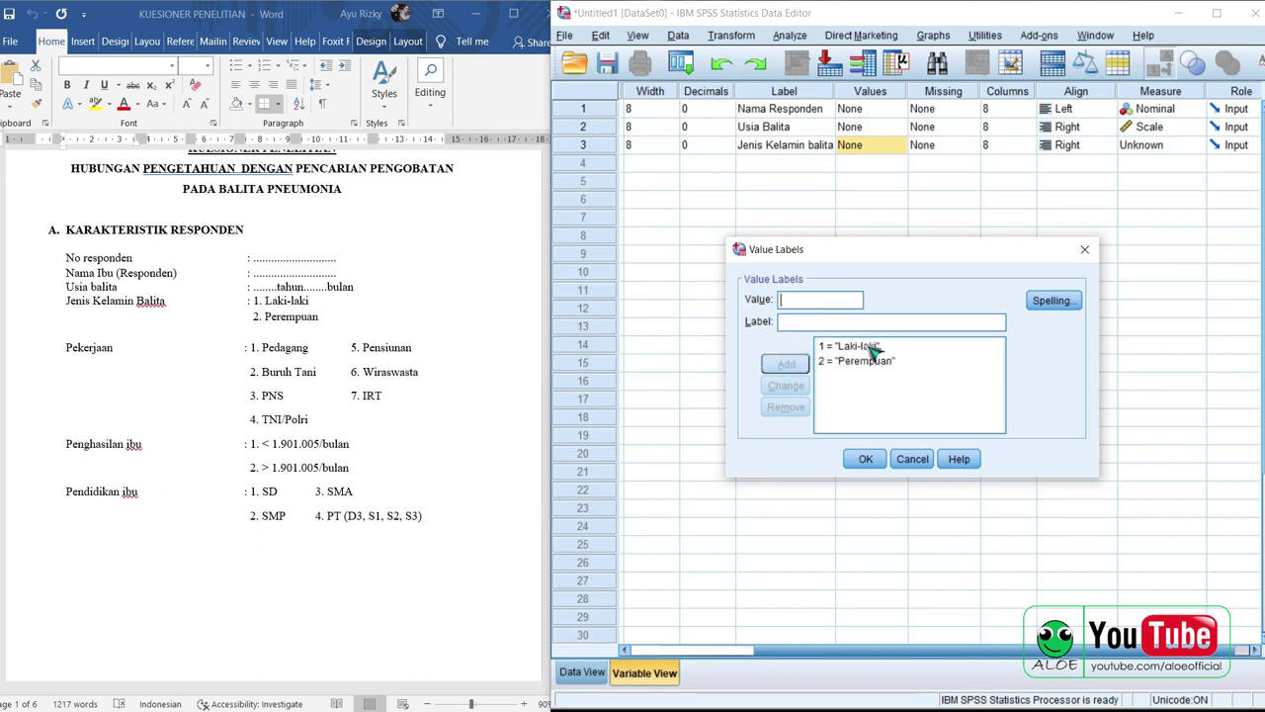
{"action": "left_click", "coordinate": [866, 460]}
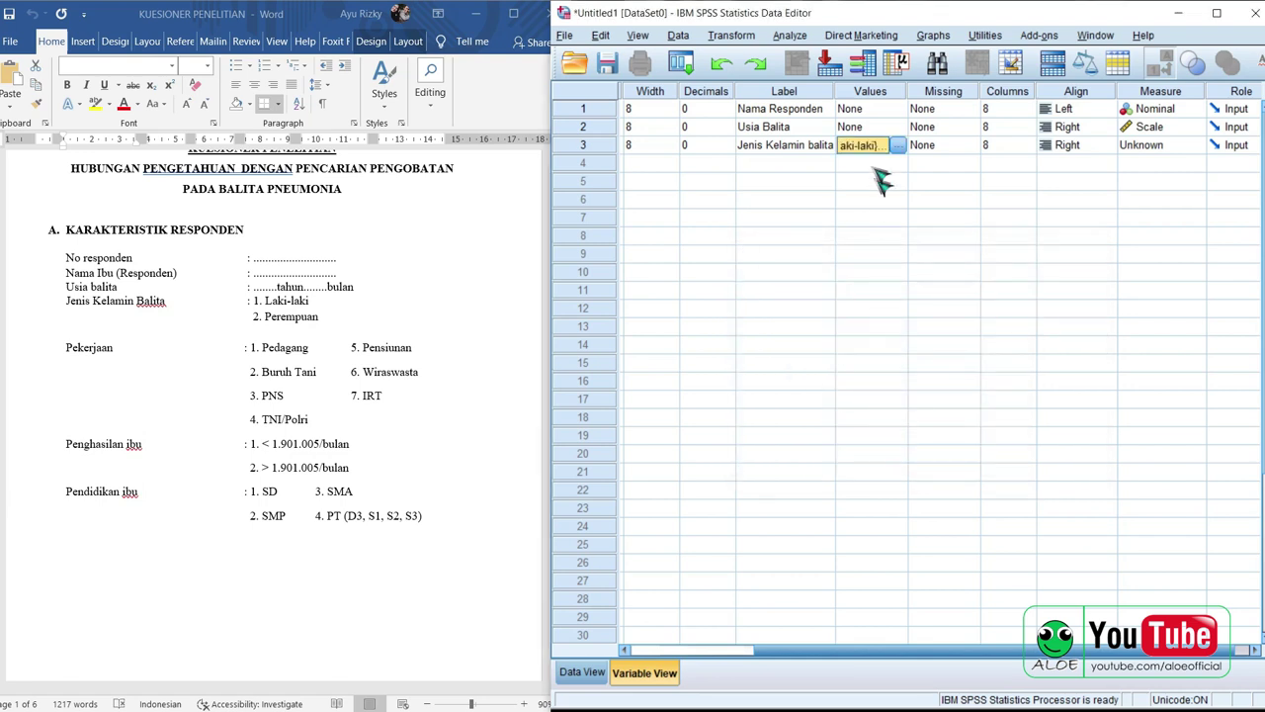
{"action": "left_click", "coordinate": [898, 145]}
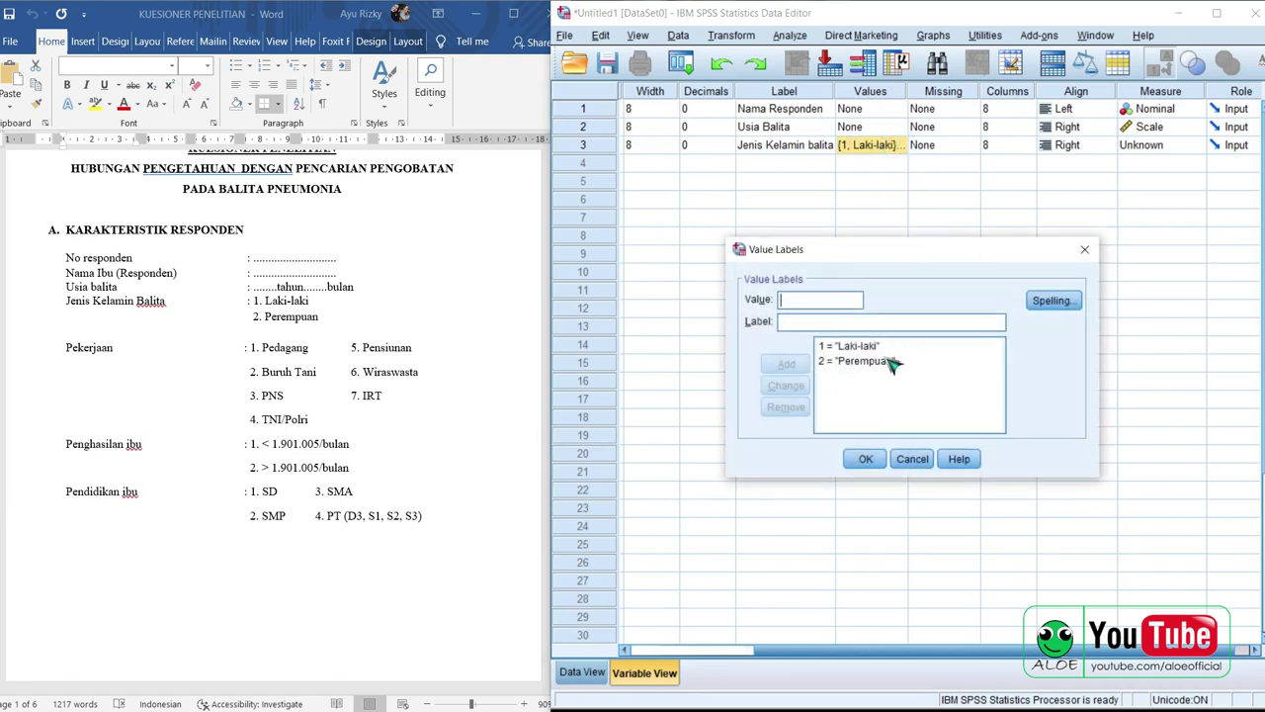
{"action": "left_click", "coordinate": [874, 461]}
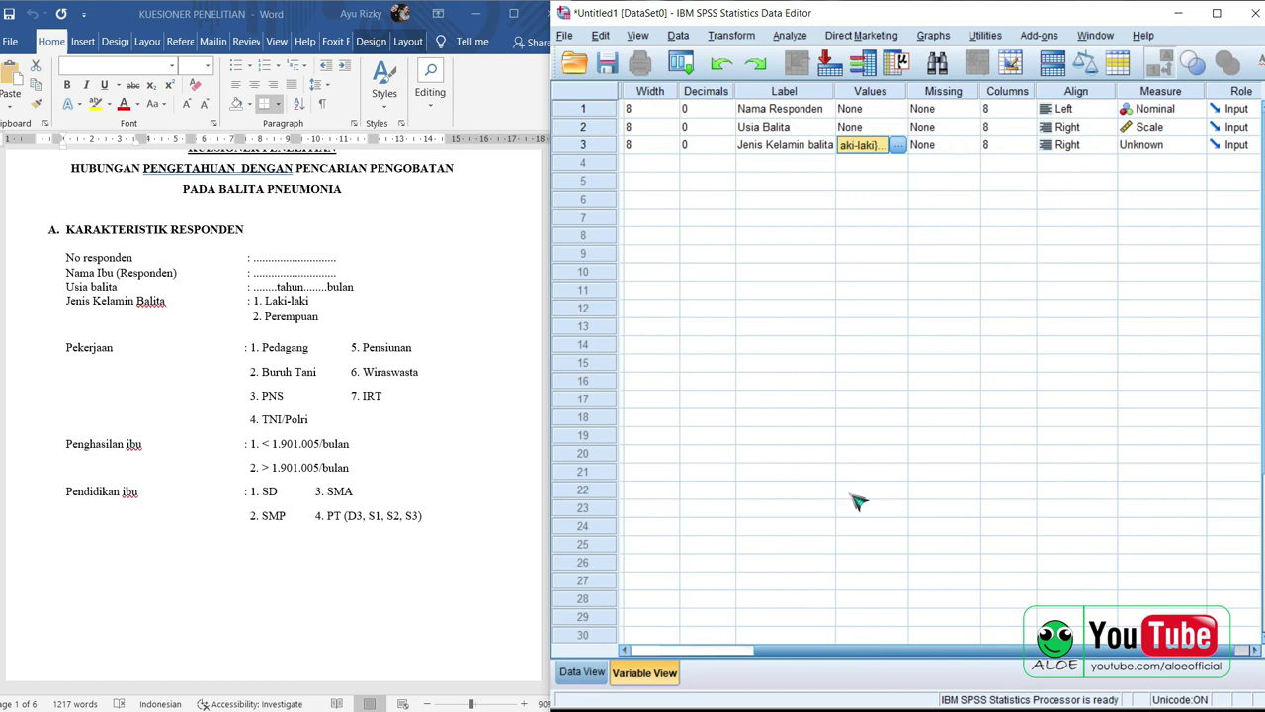
Step: Set the measurement level of the Jenis_kelamin_balita variable to Nominal
{"action": "left_click", "coordinate": [820, 651]}
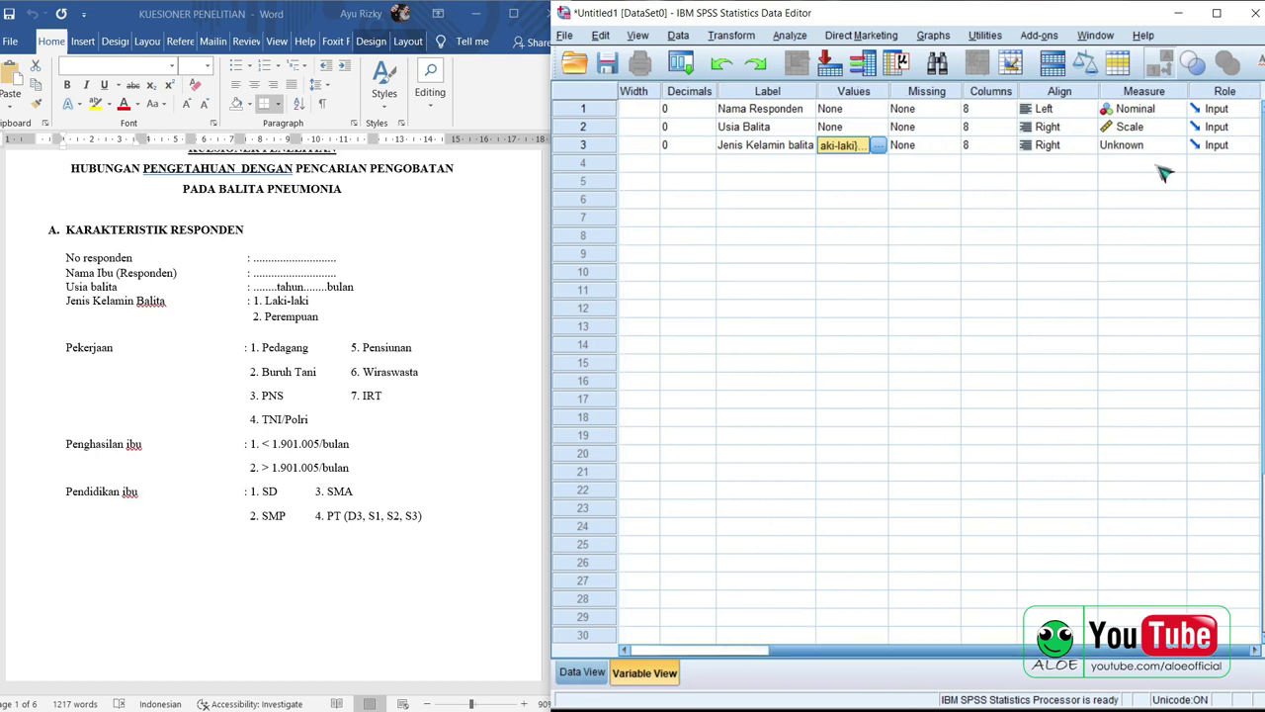
{"action": "left_click", "coordinate": [1181, 146]}
{"action": "left_click", "coordinate": [1178, 145]}
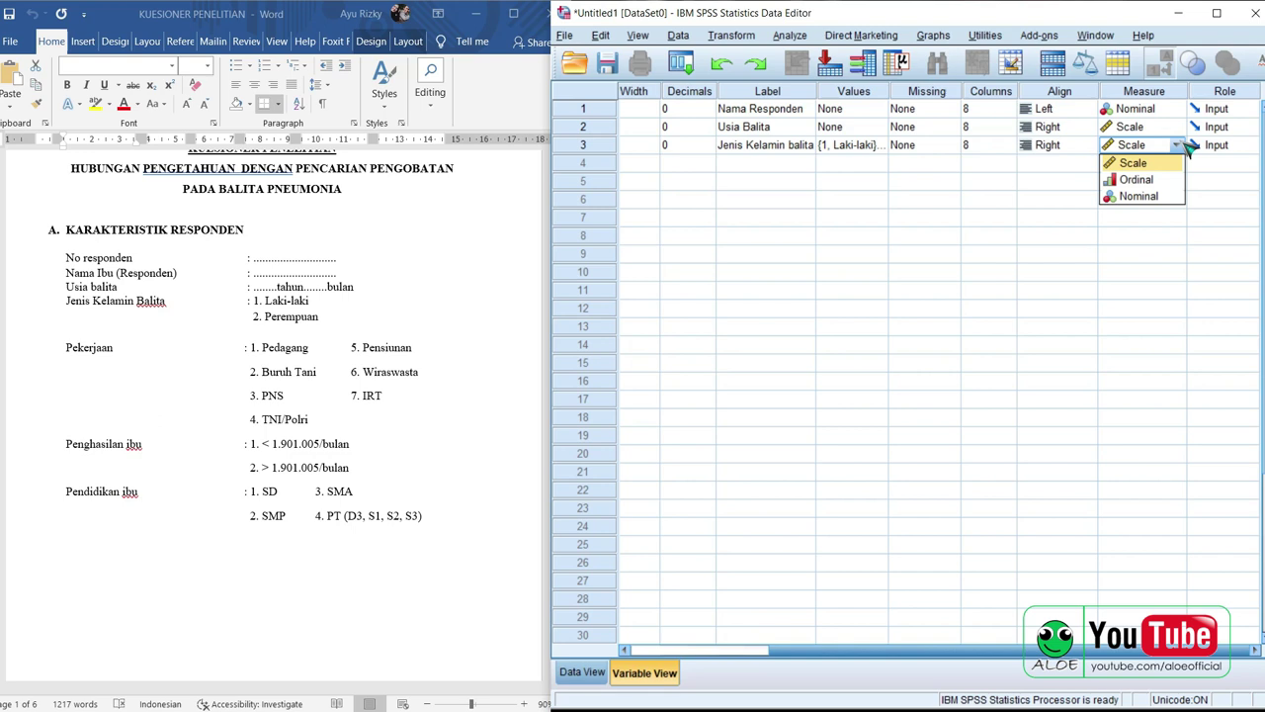
{"action": "left_click", "coordinate": [1137, 196]}
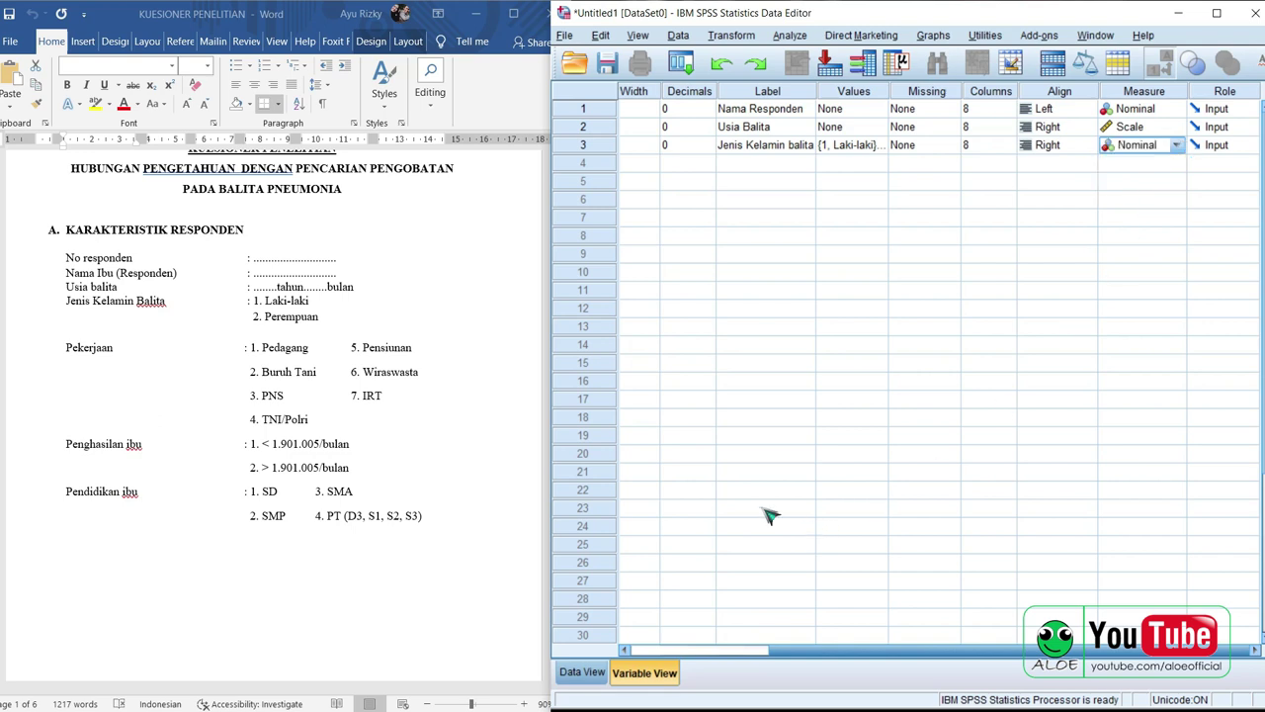
Step: Enter the name of a fourth variable for the questionnaire's Pekerjaan item in the row below Jenis_kelamin_balita
{"action": "left_click_drag", "start_coordinate": [762, 649], "coordinate": [692, 653]}
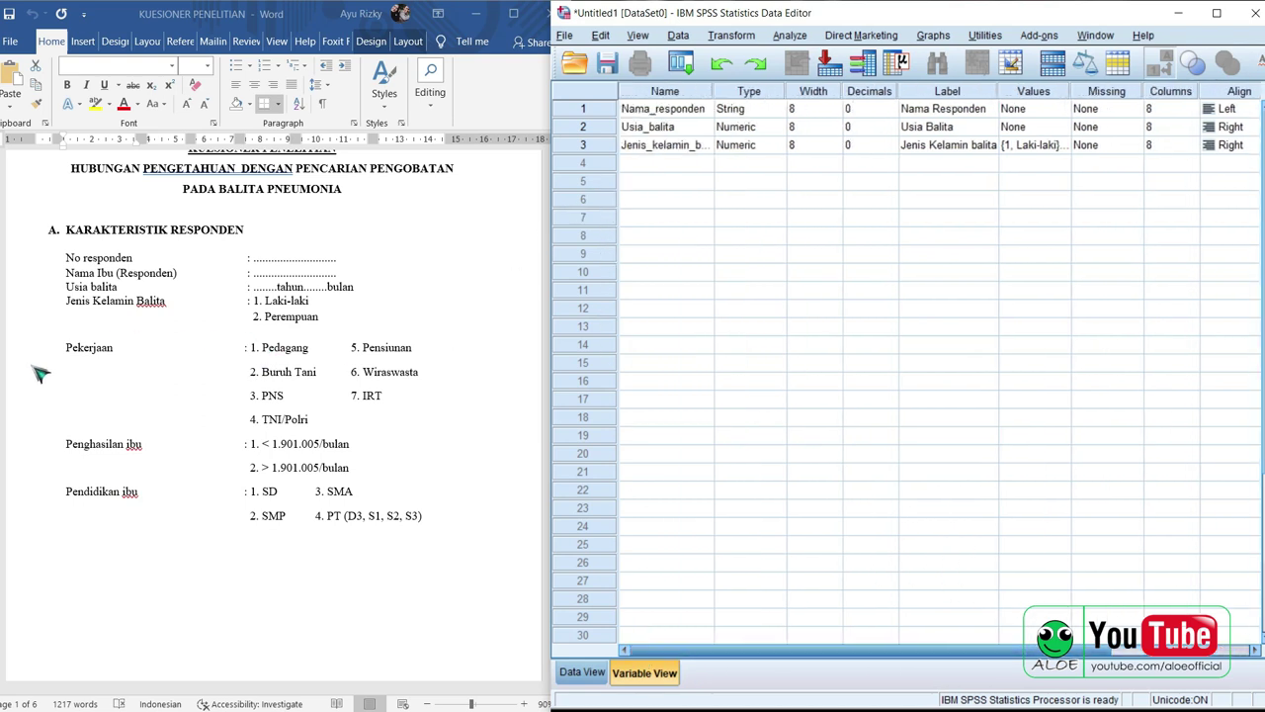
{"action": "left_click", "coordinate": [666, 163]}
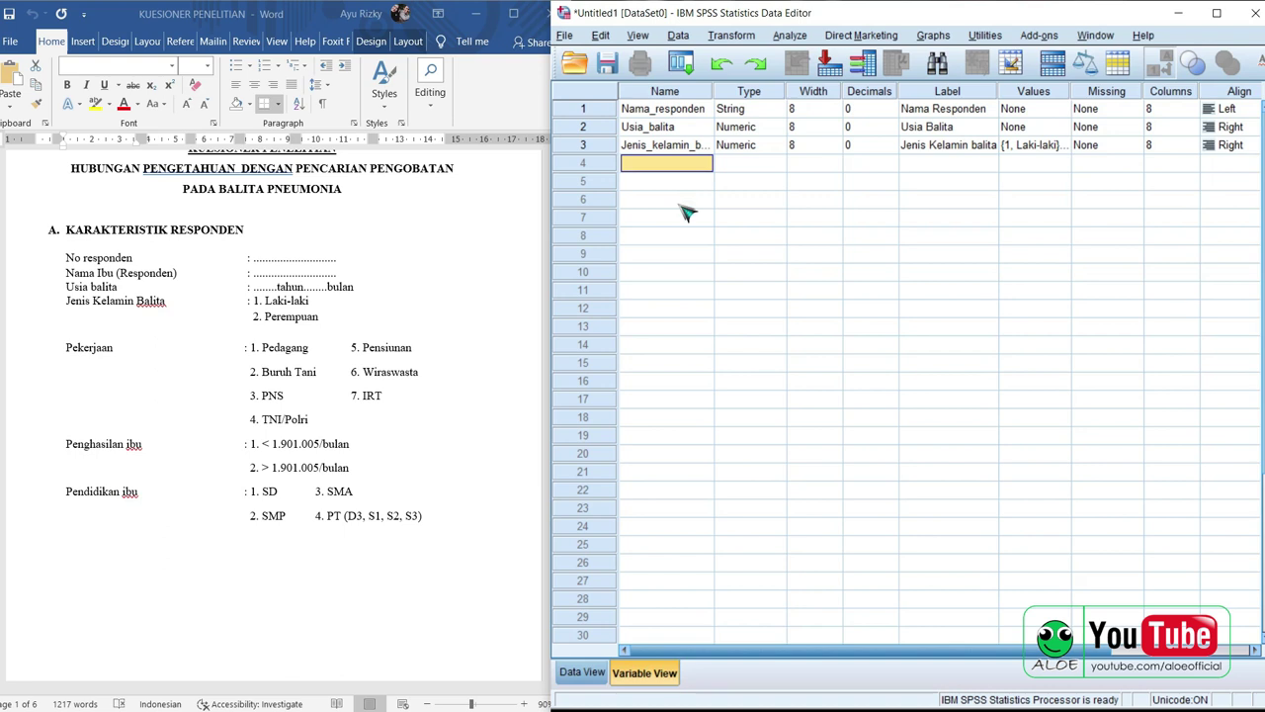
{"action": "type", "text": "Pekerjaa"}
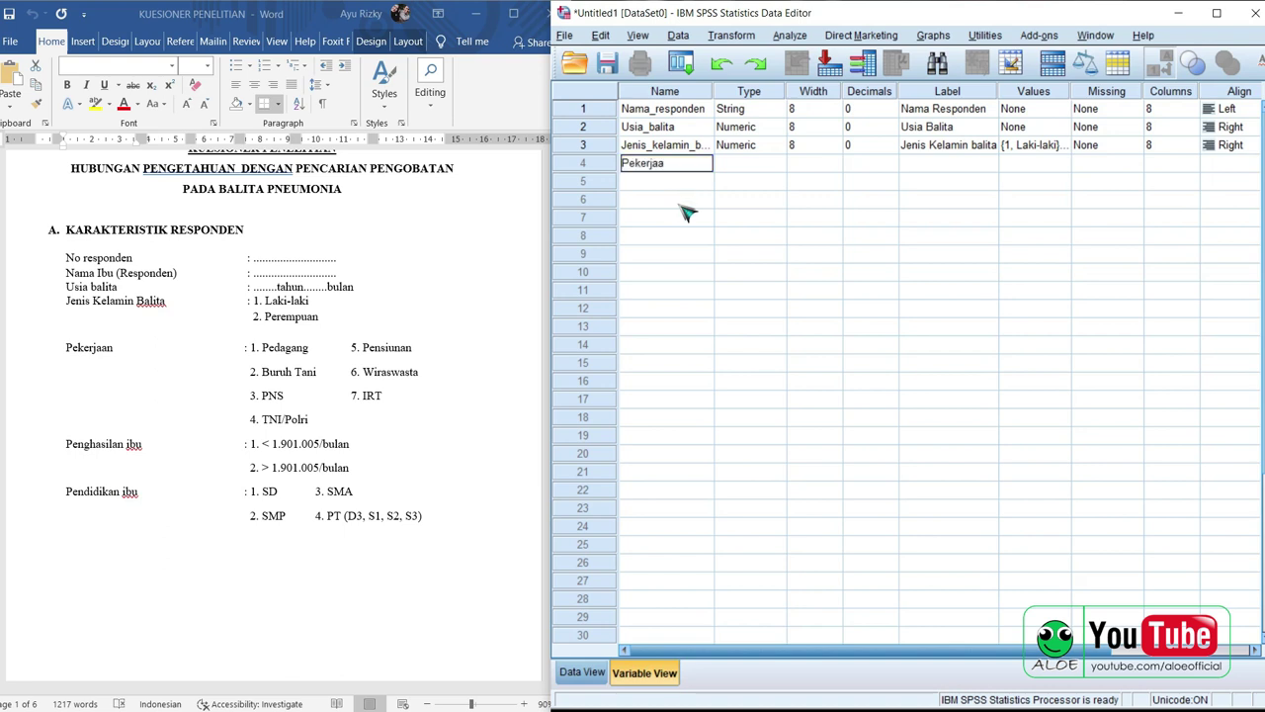
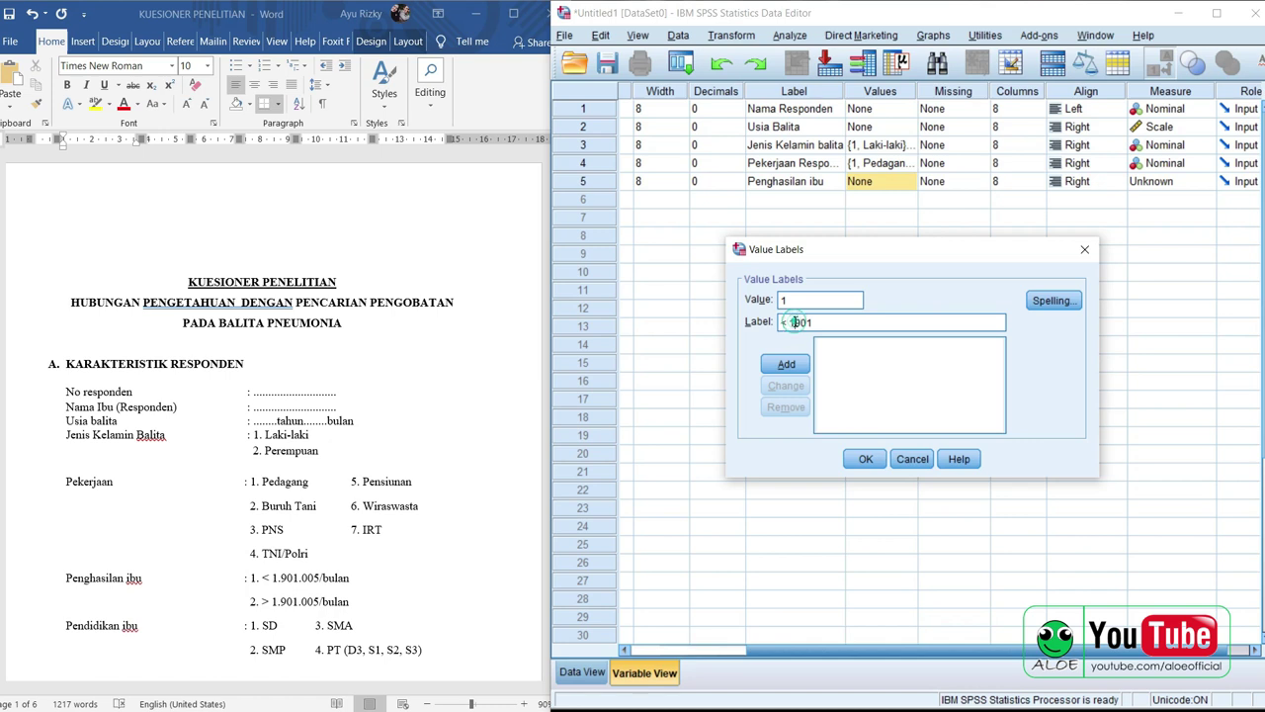
Step: Complete the label for value 1 of the Penghasilan ibu variable as "< 1.901.005" and add it to the value labels
{"action": "type", "text": "."}
{"action": "left_click", "coordinate": [831, 323]}
{"action": "left_click", "coordinate": [786, 364]}
Step: Add the value label 2 = "> 1.901.005" to the Penghasilan ibu variable, reusing the label text of value 1
{"action": "left_click", "coordinate": [904, 347]}
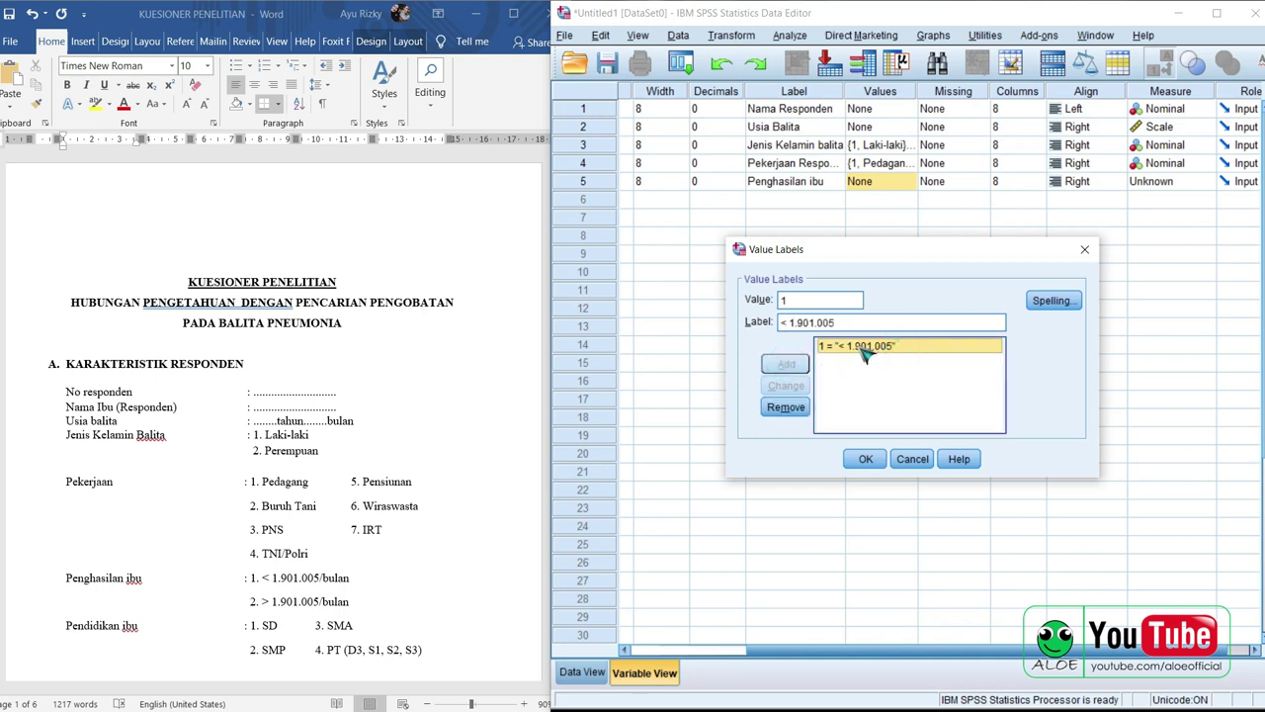
{"action": "left_click_drag", "start_coordinate": [838, 322], "coordinate": [770, 321]}
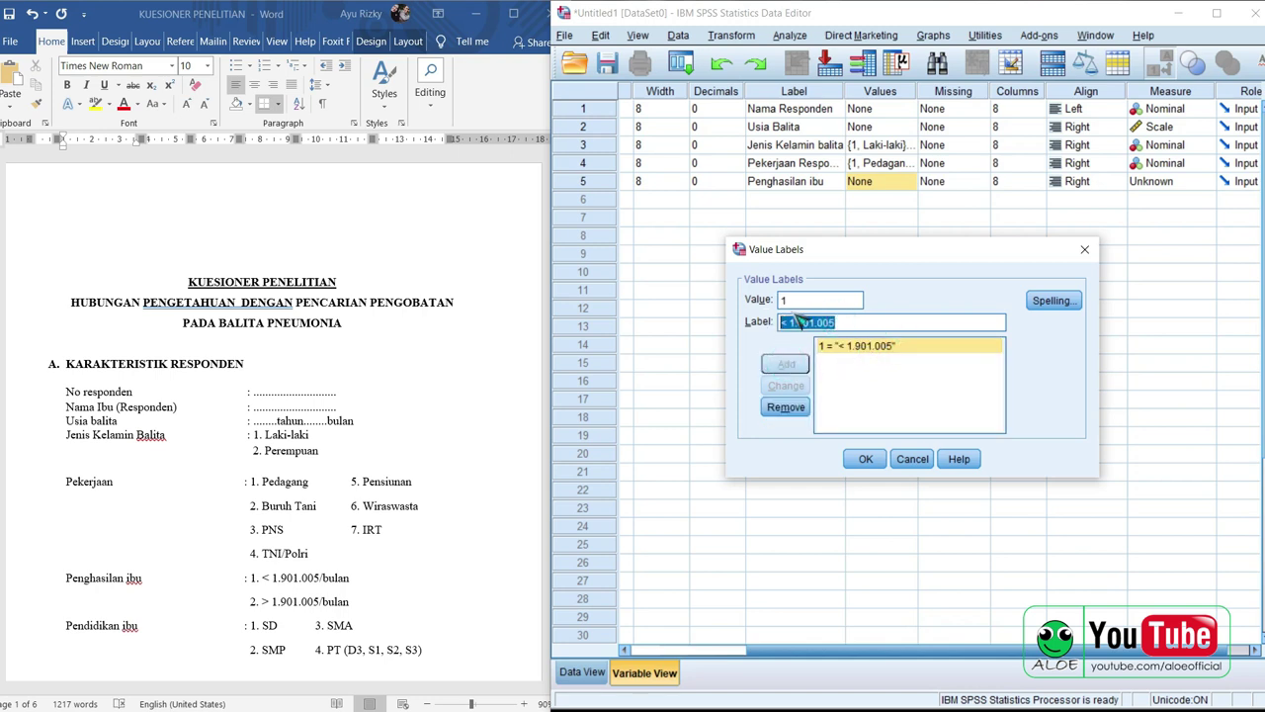
{"action": "left_click", "coordinate": [805, 301]}
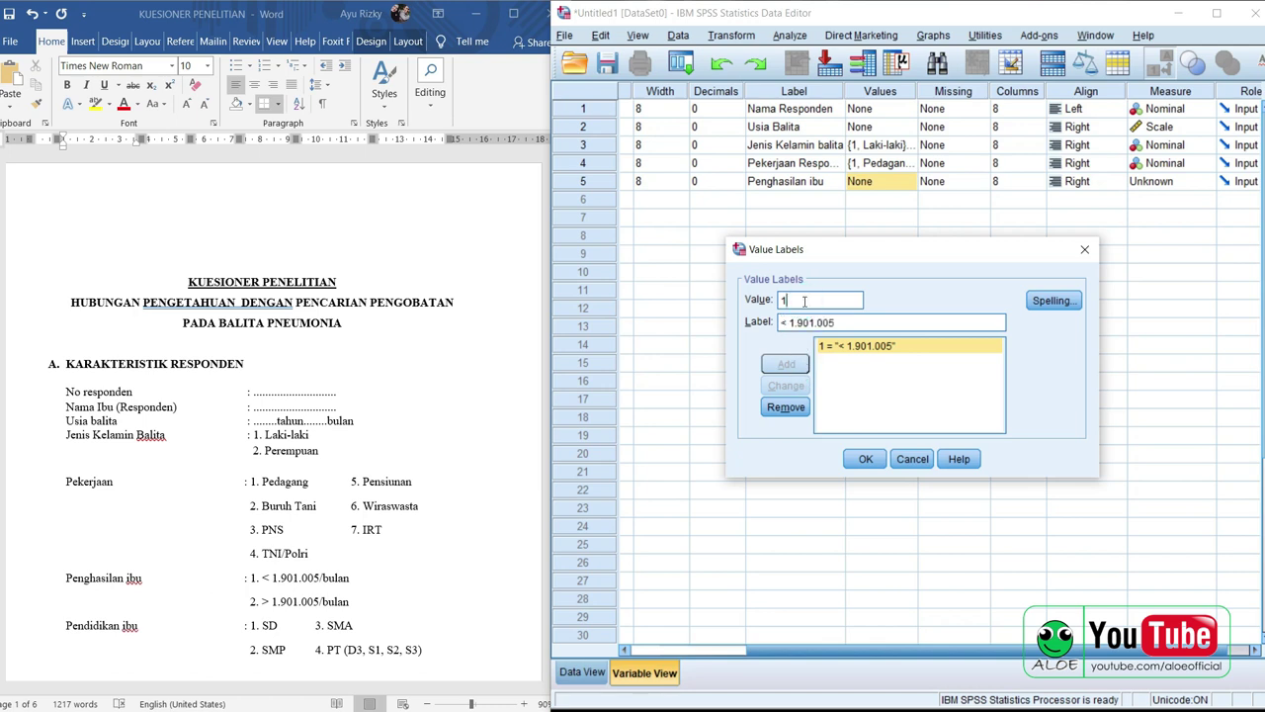
{"action": "key", "text": "BackSpace"}
{"action": "type", "text": "2"}
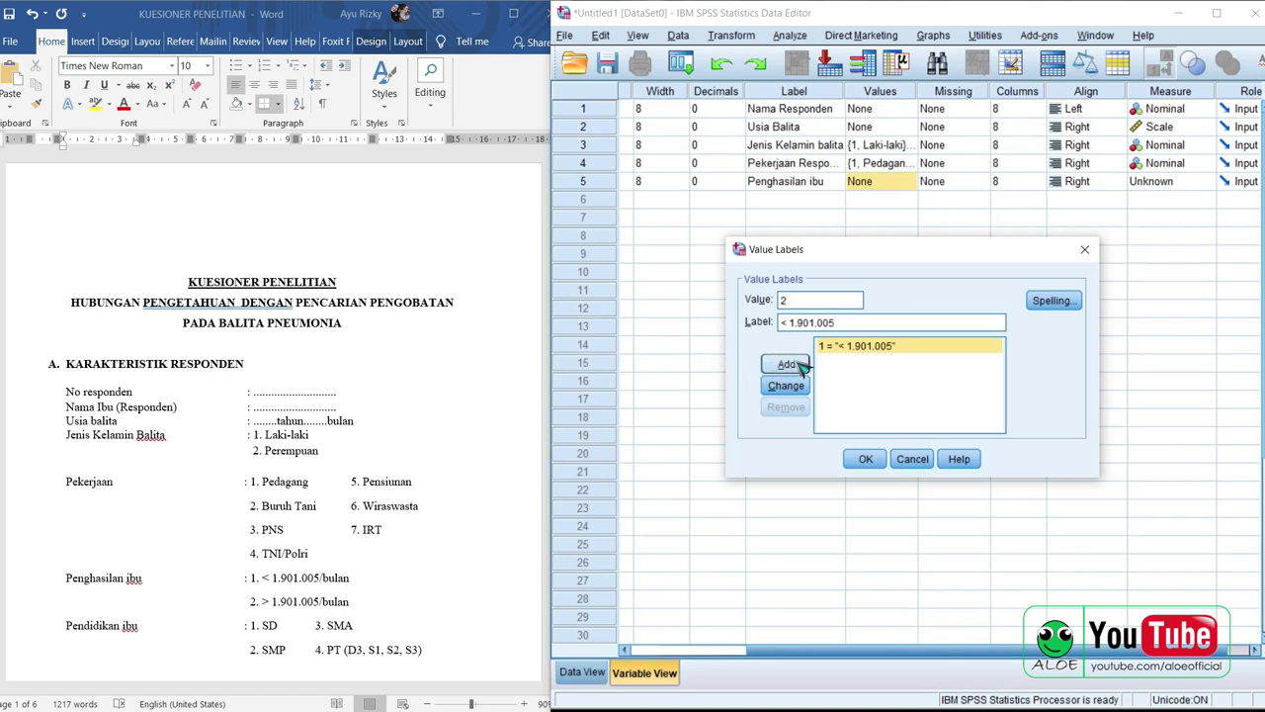
{"action": "double_click", "coordinate": [784, 323]}
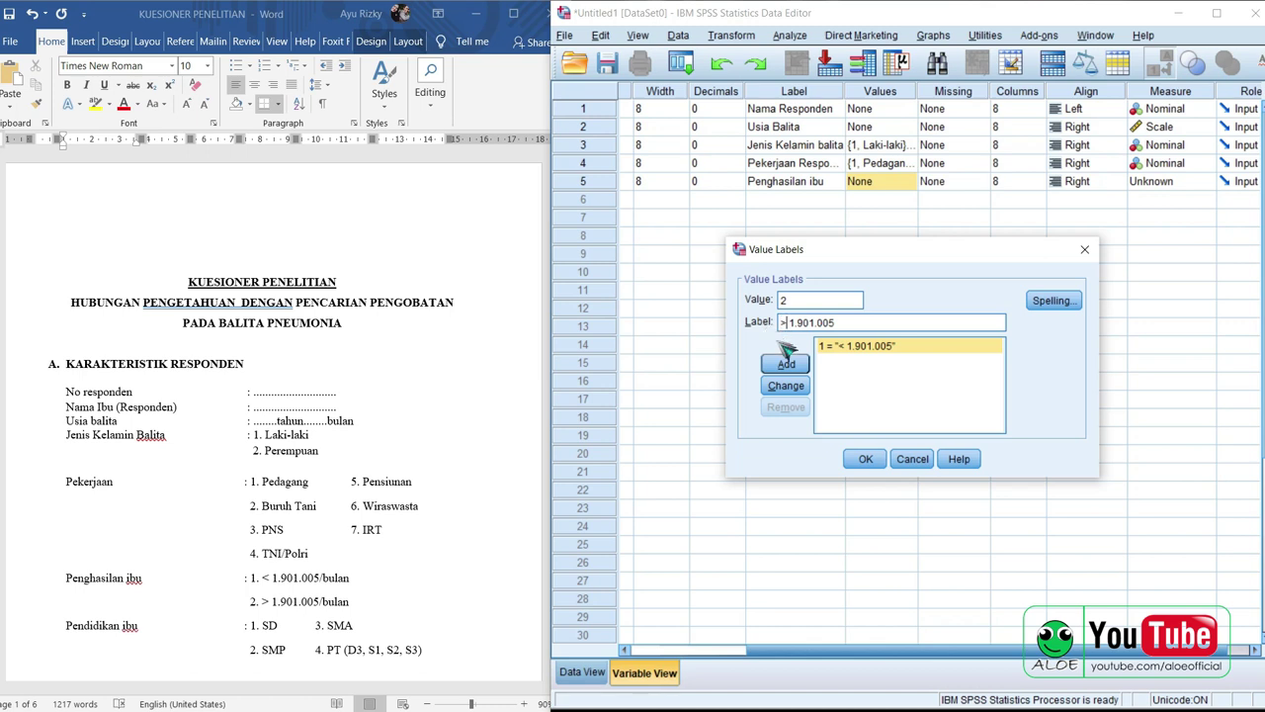
{"action": "left_click", "coordinate": [791, 364]}
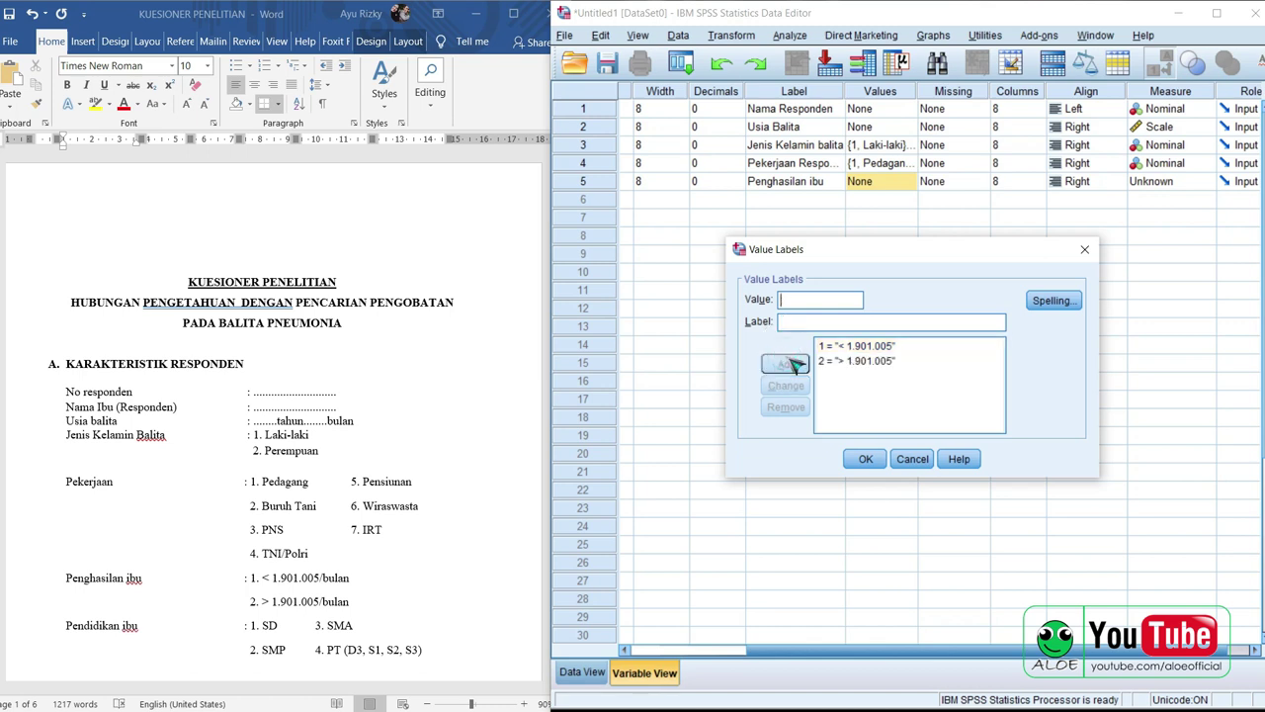
Step: Select value label 2 for editing, switch to Word, and insert and copy a ≥ symbol after the title "KUESIONER PENELITIAN"
{"action": "left_click", "coordinate": [842, 362]}
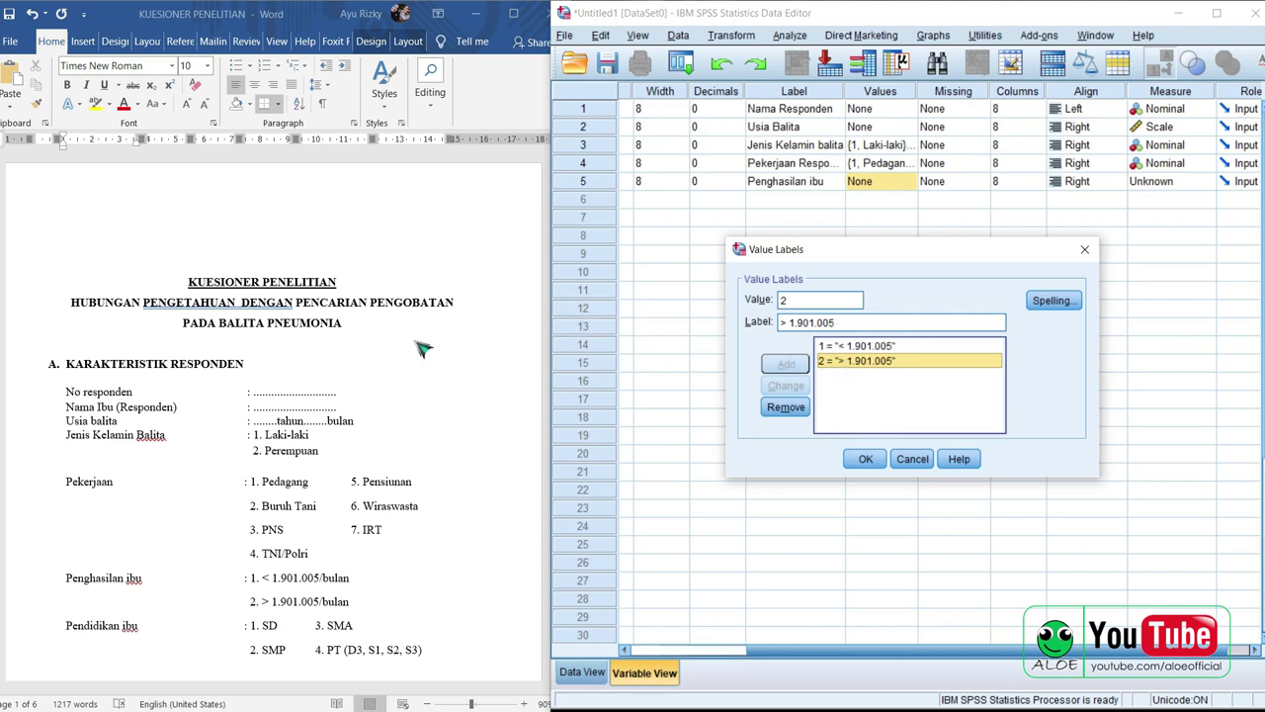
{"action": "left_click", "coordinate": [358, 267]}
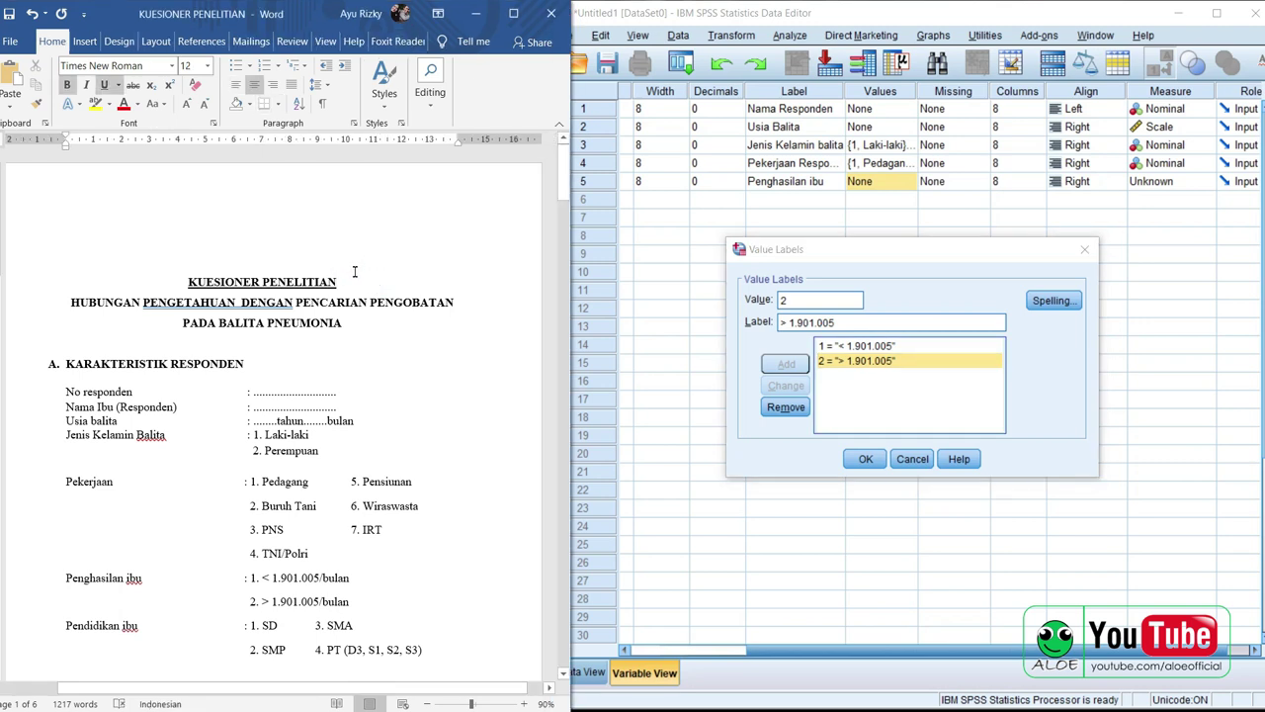
{"action": "left_click", "coordinate": [85, 42]}
{"action": "left_click", "coordinate": [466, 87]}
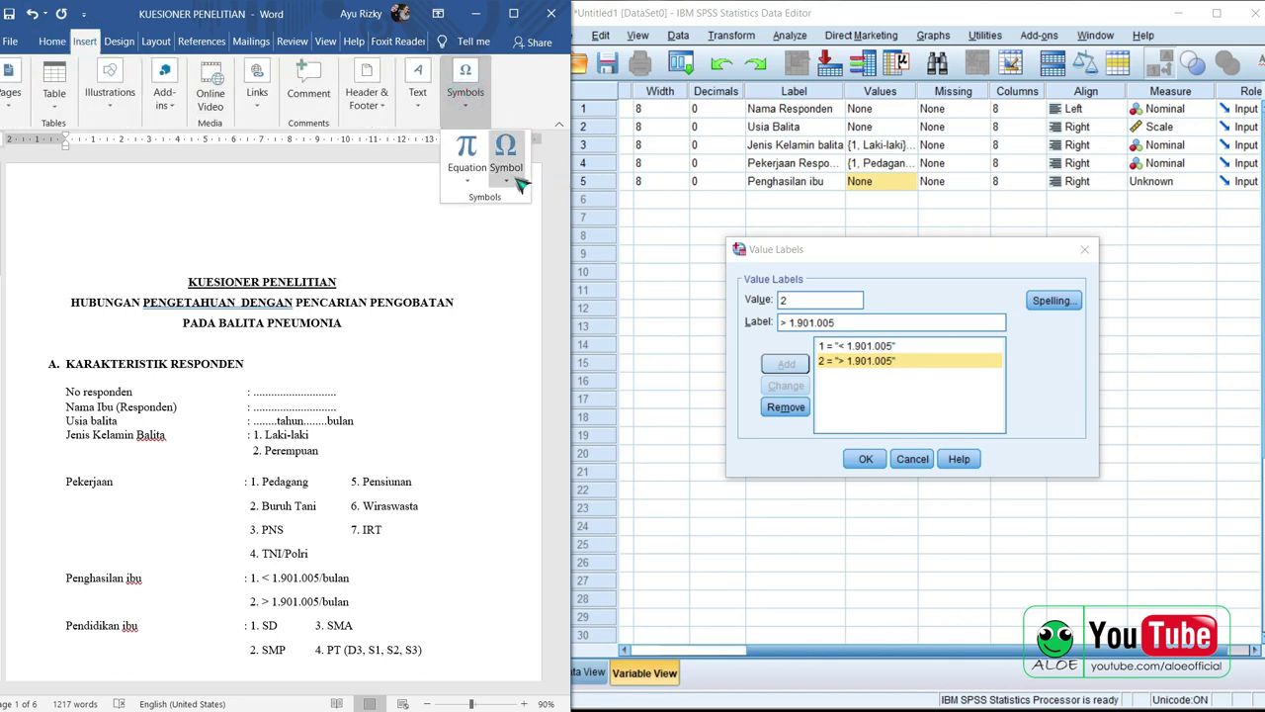
{"action": "left_click", "coordinate": [506, 176]}
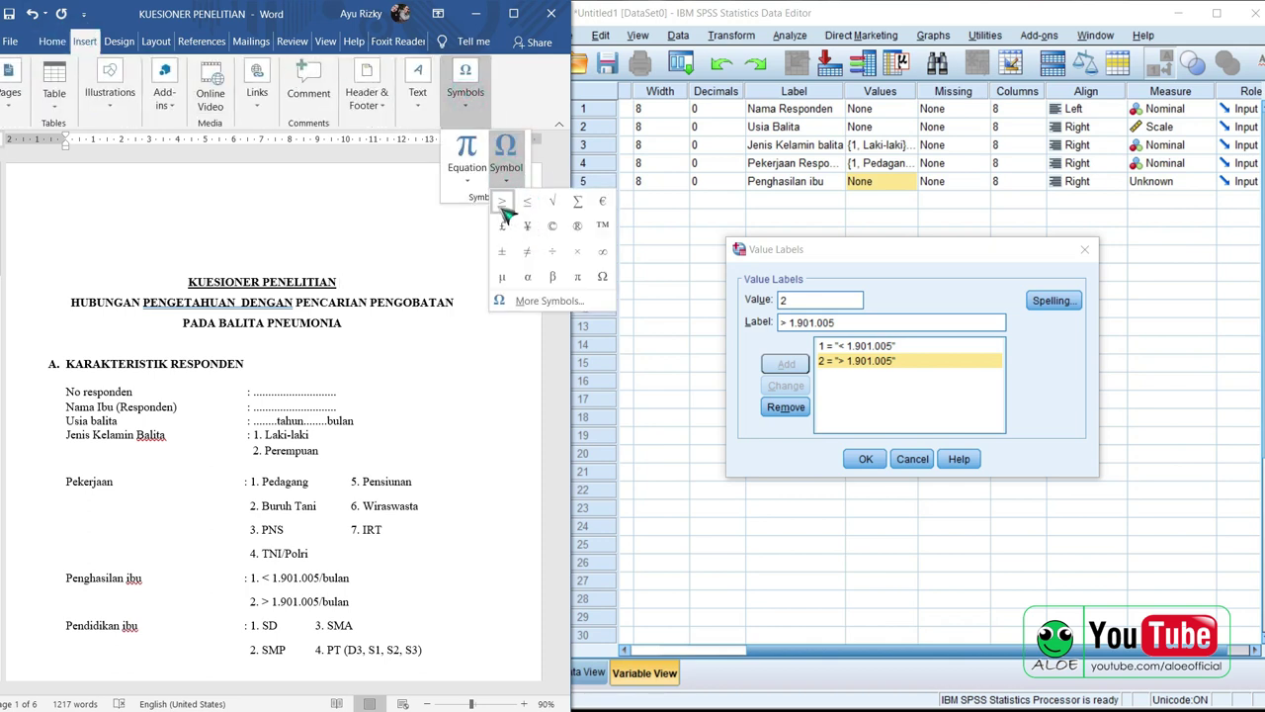
{"action": "left_click", "coordinate": [503, 206]}
{"action": "left_click", "coordinate": [336, 283]}
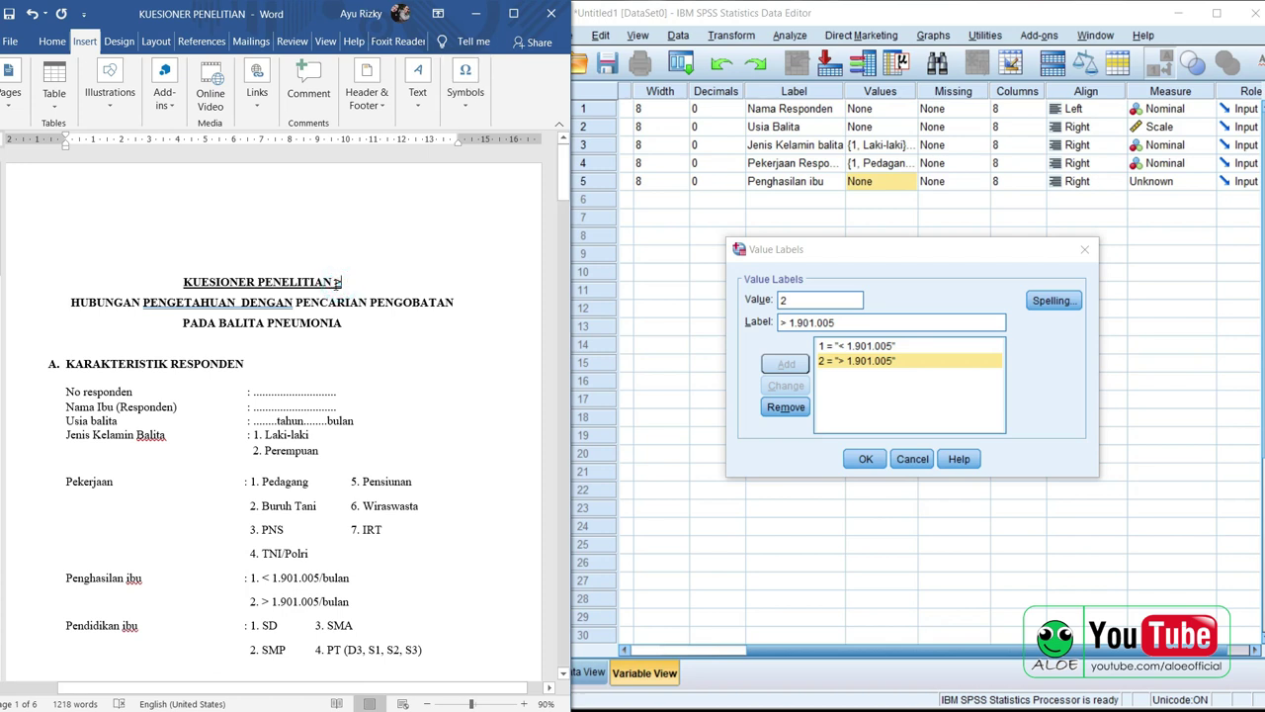
{"action": "double_click", "coordinate": [338, 282]}
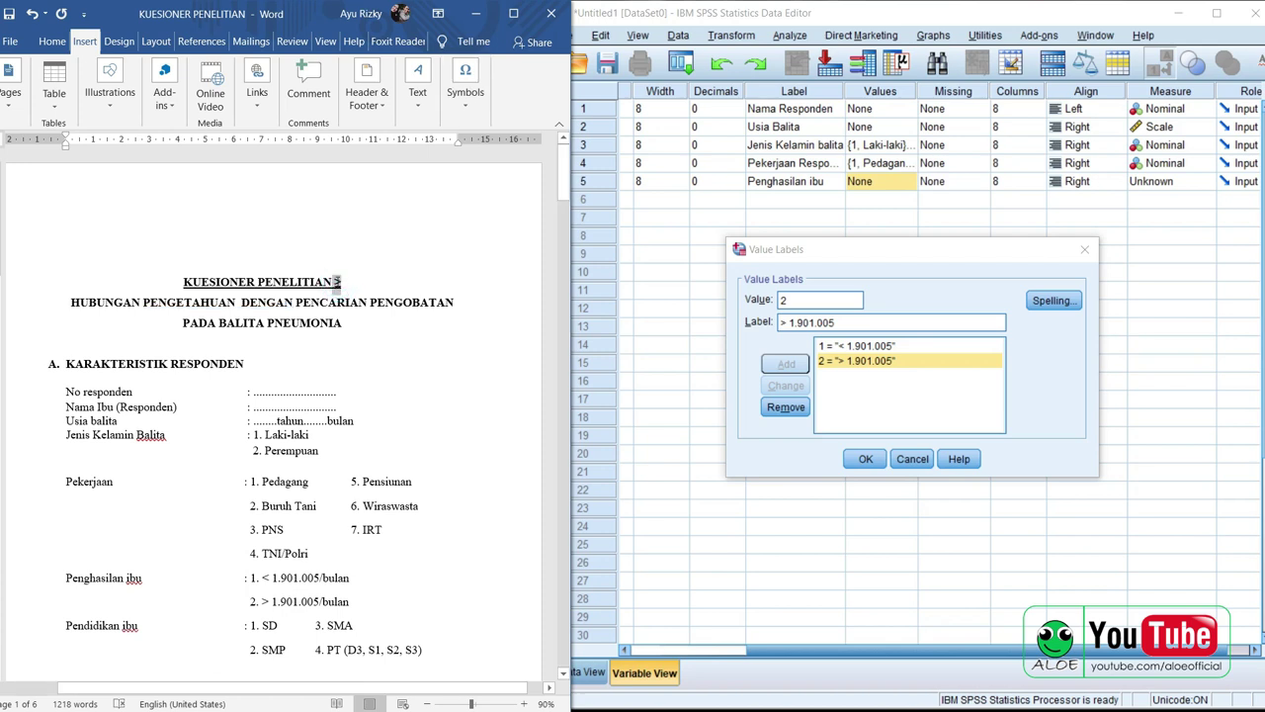
Step: Replace the > sign in Penghasilan ibu's value 2 label to make it "≥1.901.005" and apply the value labels
{"action": "left_click", "coordinate": [786, 329]}
{"action": "left_click", "coordinate": [786, 329]}
{"action": "left_click", "coordinate": [785, 323]}
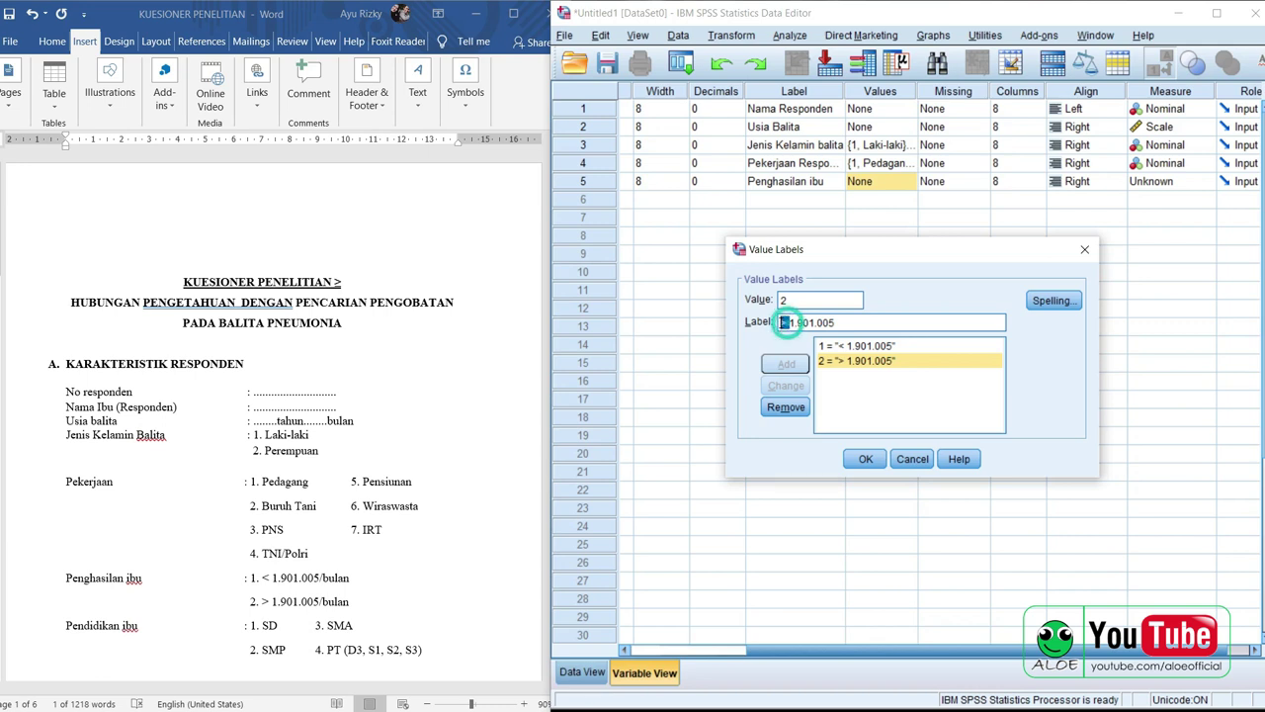
{"action": "key", "text": "BackSpace"}
{"action": "type", "text": "≥"}
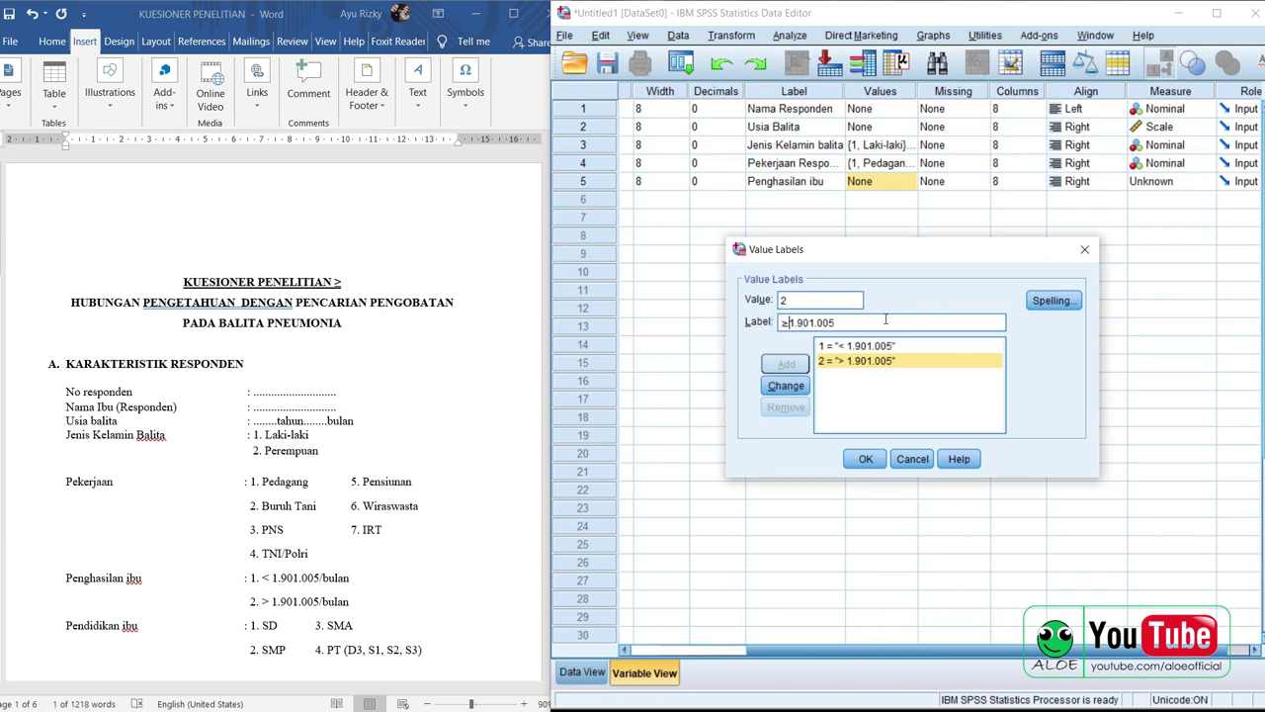
{"action": "left_click", "coordinate": [786, 386]}
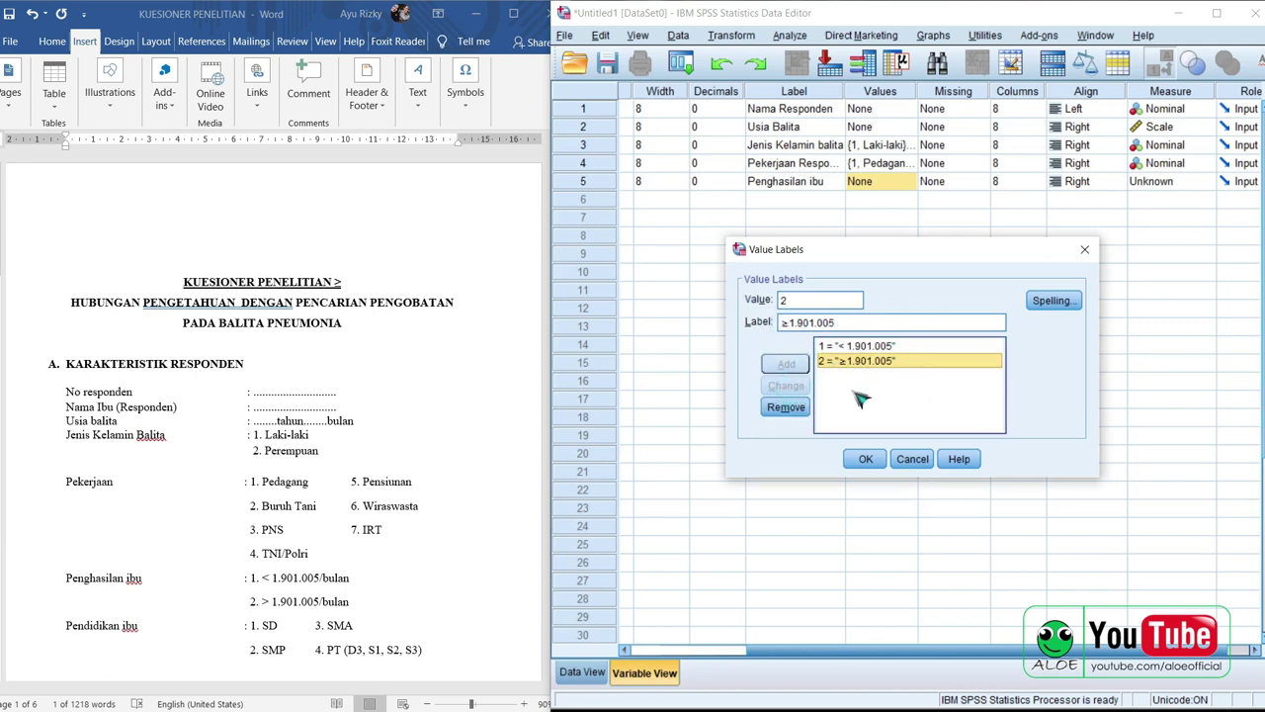
{"action": "left_click", "coordinate": [879, 460]}
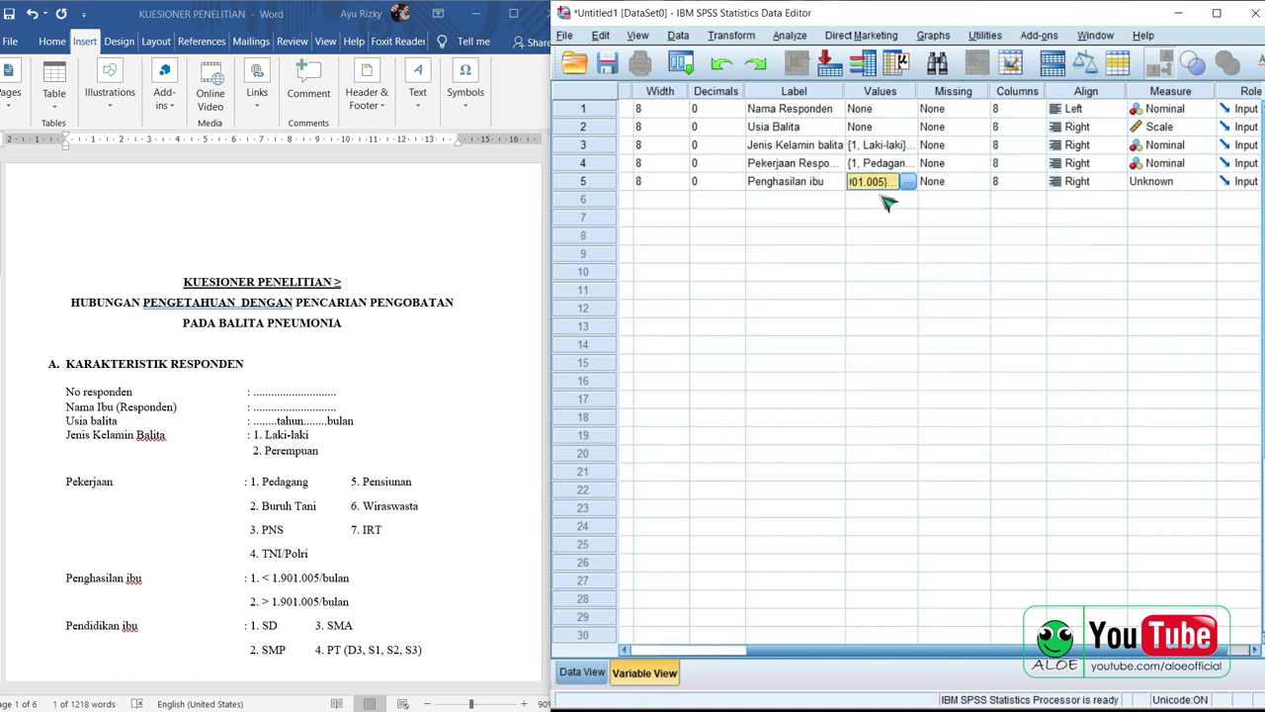
Step: Set the measurement level of the Penghasilan_ibu variable to Nominal
{"action": "left_click", "coordinate": [1135, 183]}
{"action": "left_click", "coordinate": [1176, 182]}
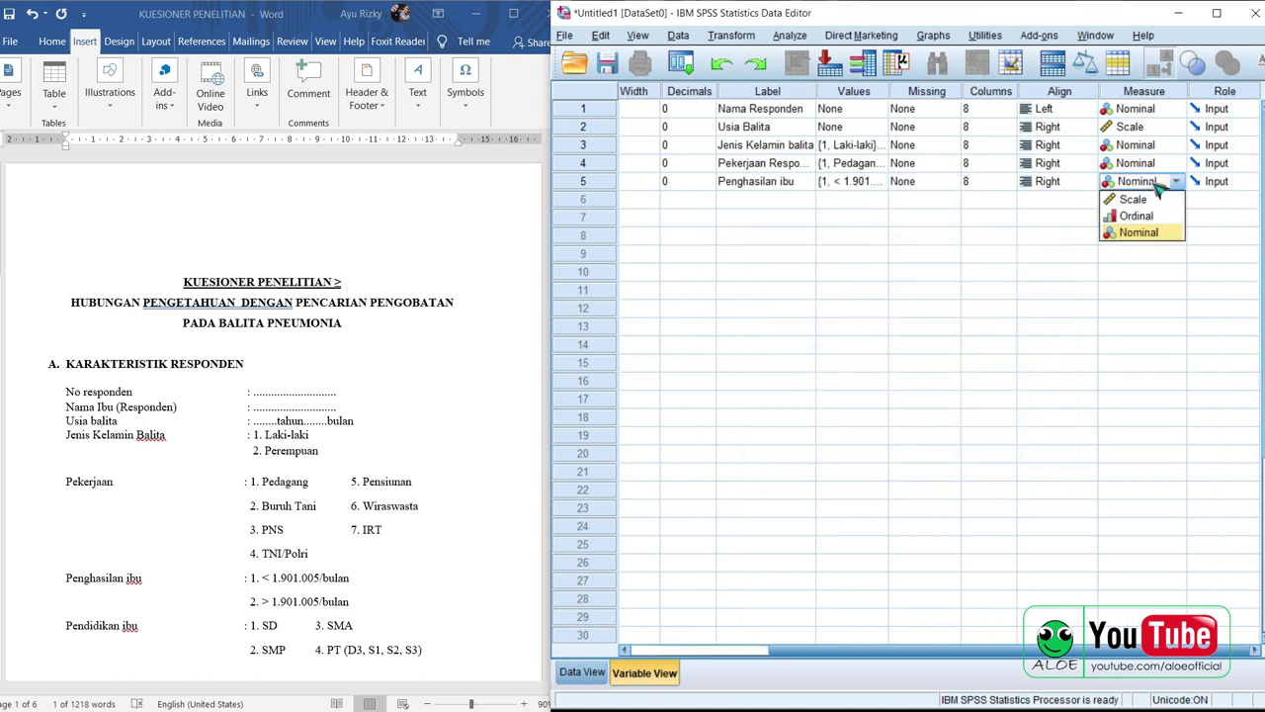
{"action": "left_click", "coordinate": [1142, 233]}
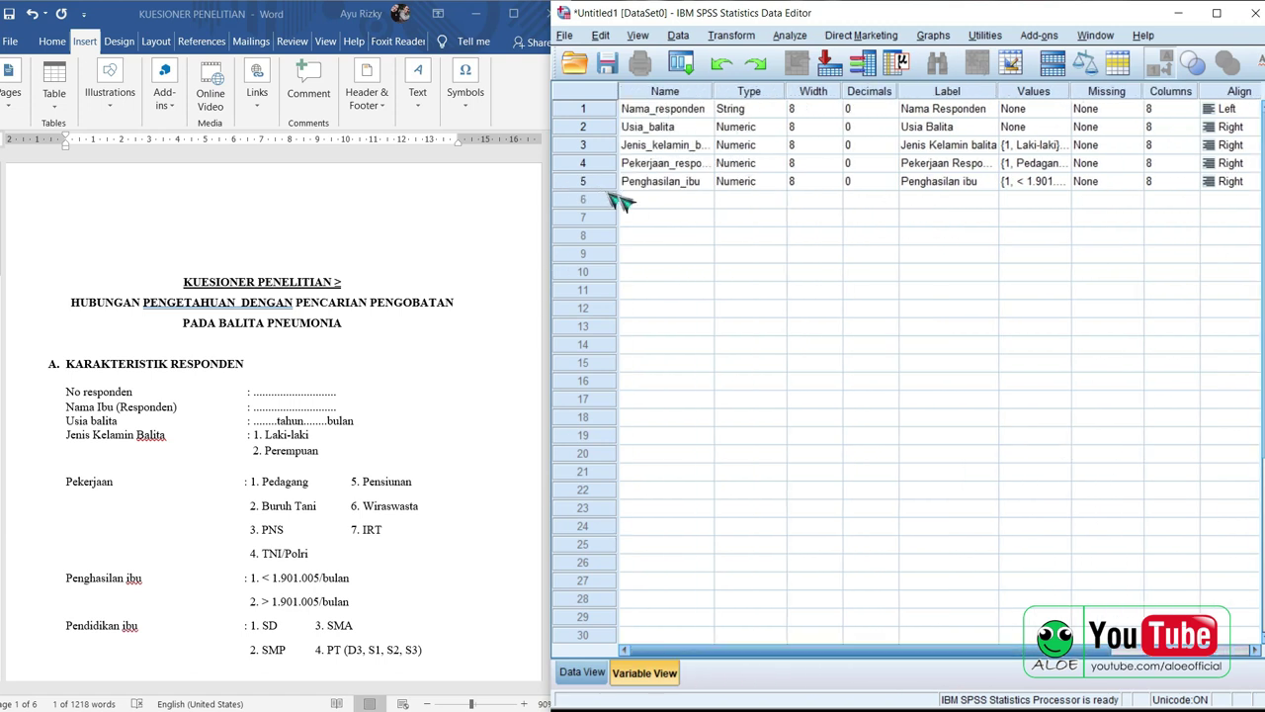
Step: Add a sixth variable named Pendidikan_ibu below Penghasilan_ibu and set its decimals to 0
{"action": "left_click", "coordinate": [665, 201]}
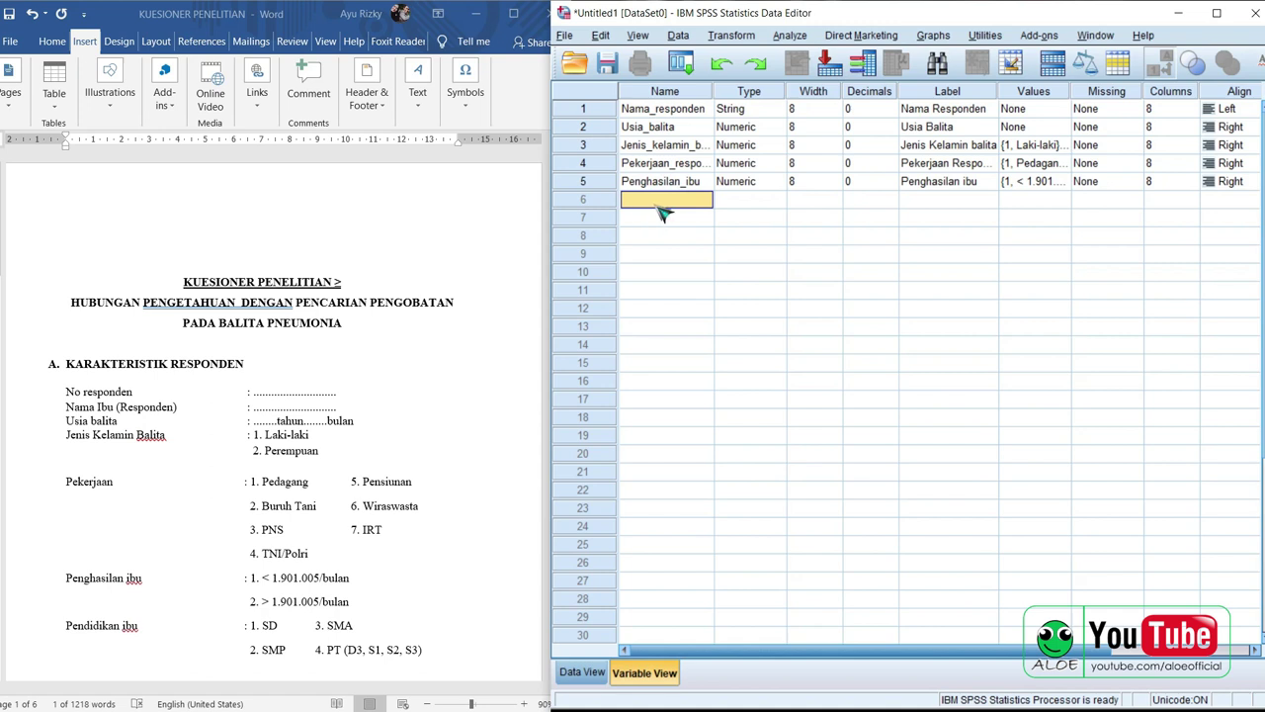
{"action": "type", "text": "Pendidikan ibu"}
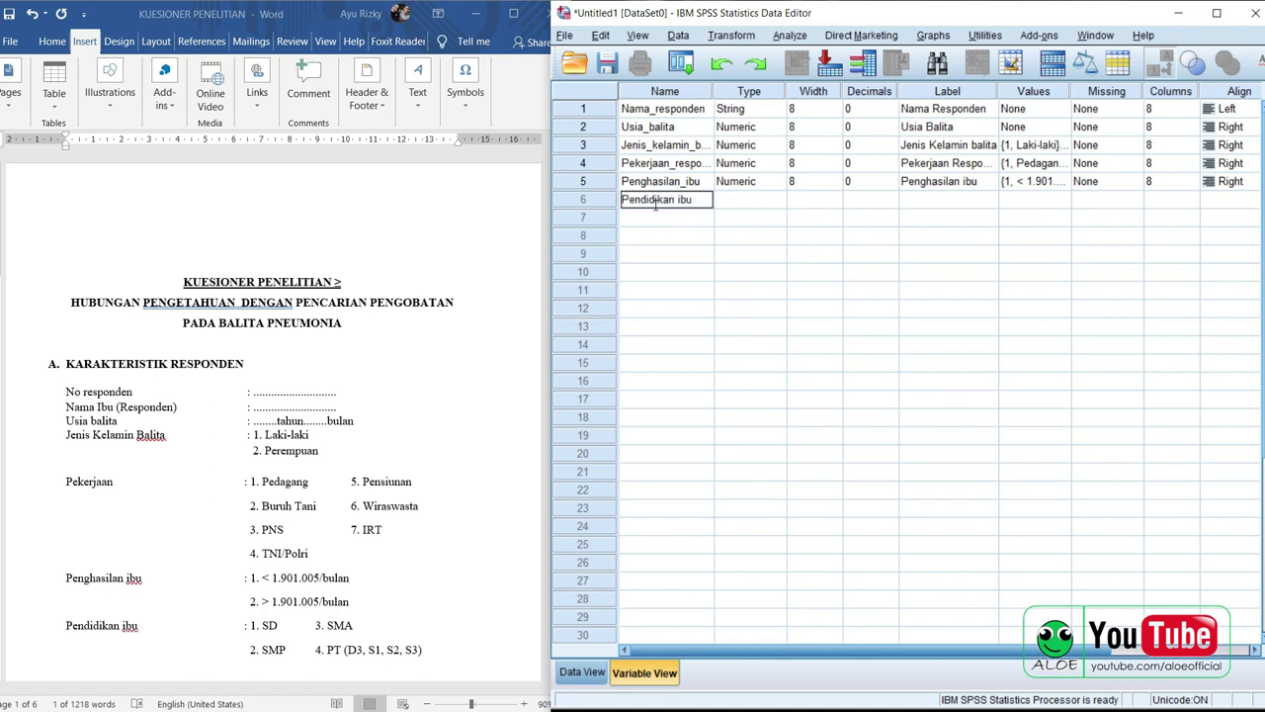
{"action": "left_click", "coordinate": [678, 200]}
{"action": "left_click", "coordinate": [679, 199]}
{"action": "left_click", "coordinate": [737, 198]}
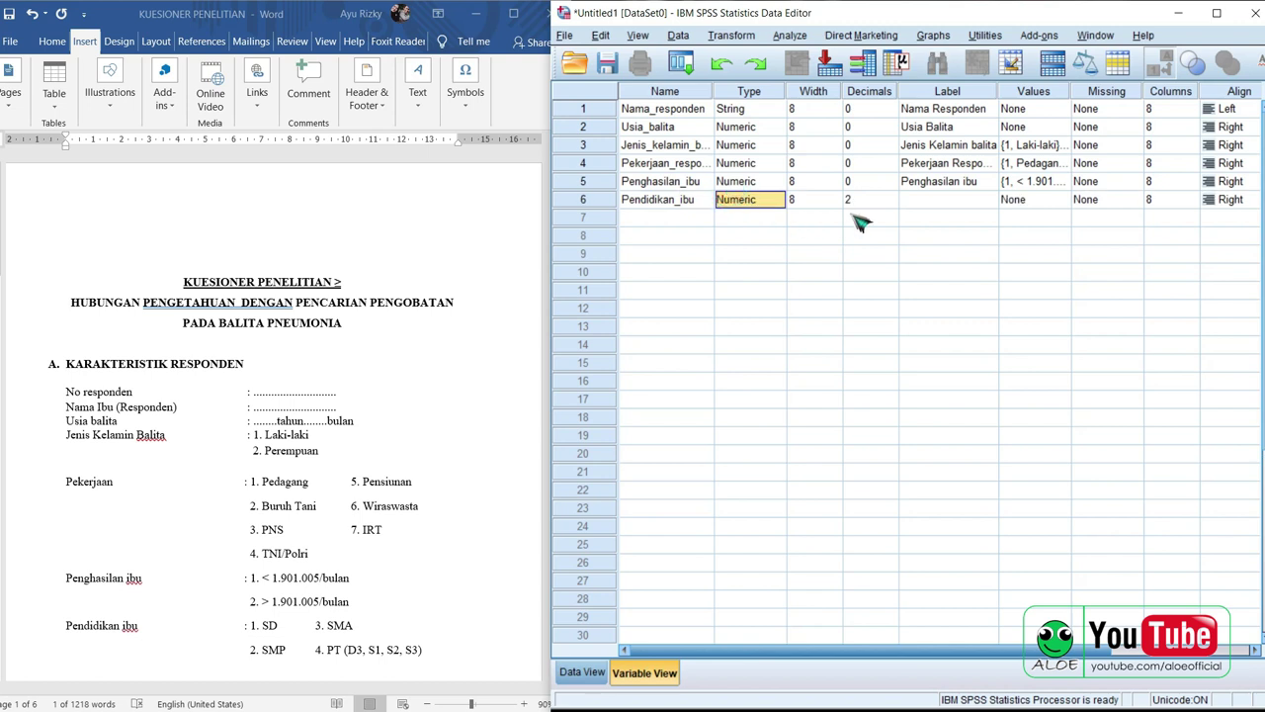
{"action": "left_click", "coordinate": [870, 198]}
{"action": "left_click", "coordinate": [892, 196]}
{"action": "left_click", "coordinate": [894, 203]}
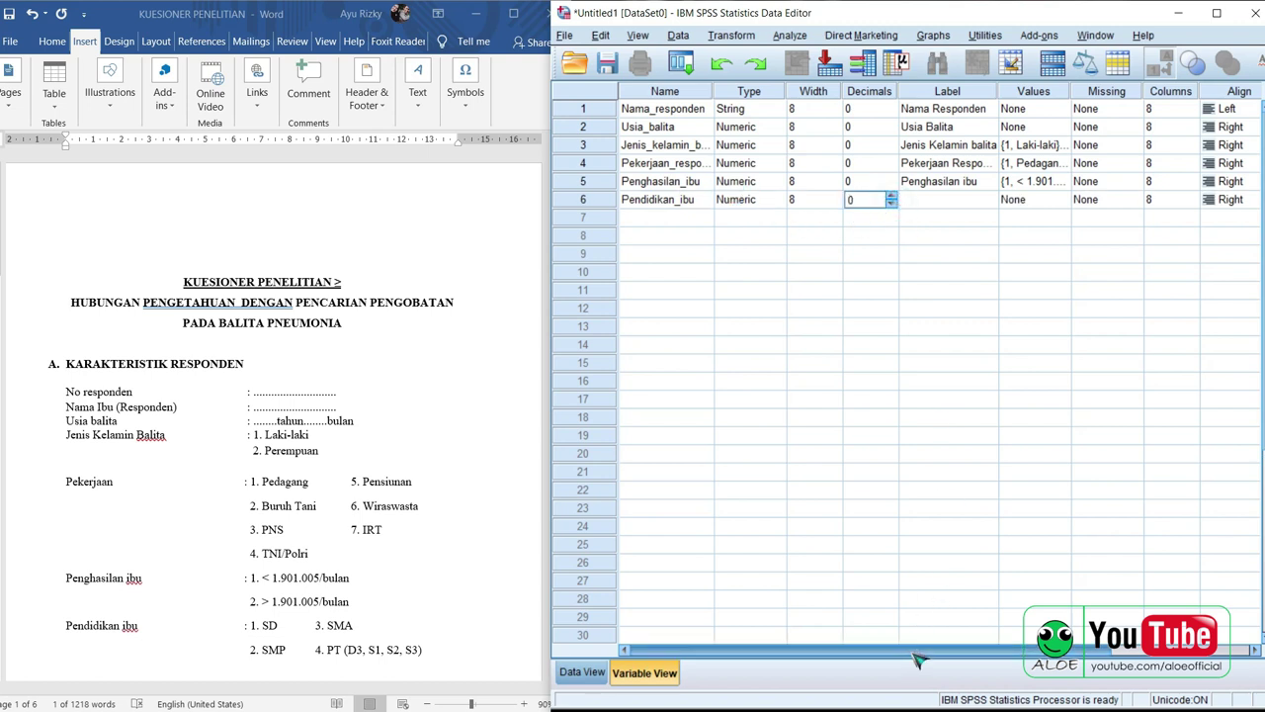
Step: Enter "Pendidikan Ibu" as the label of the Pendidikan_ibu variable
{"action": "left_click_drag", "start_coordinate": [914, 649], "coordinate": [1053, 650]}
{"action": "left_click", "coordinate": [751, 198]}
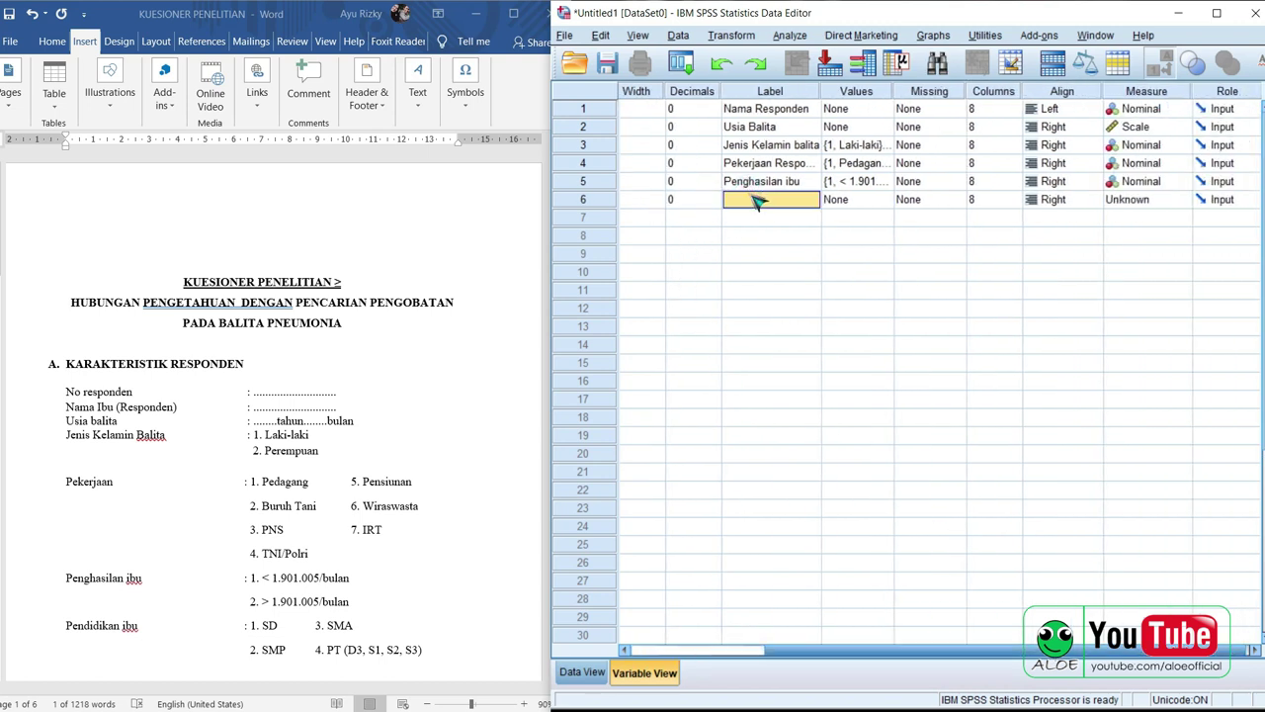
{"action": "type", "text": "Pendidikan Ibu"}
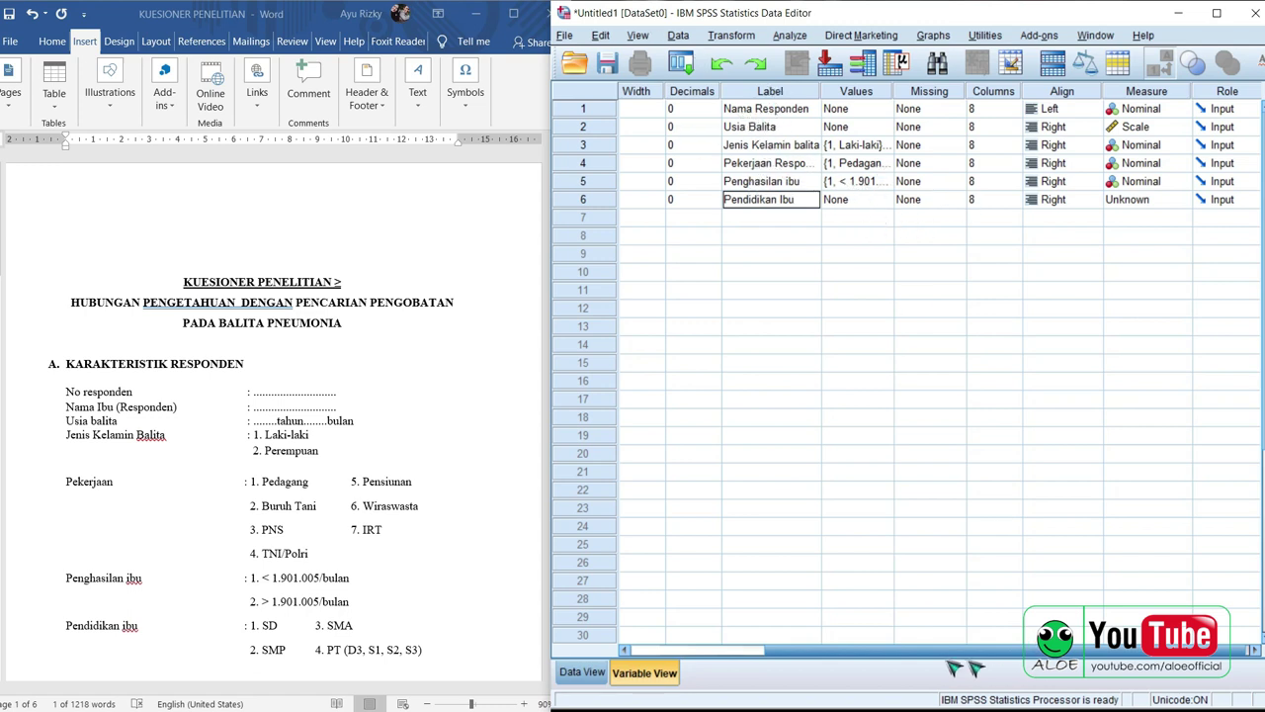
{"action": "left_click_drag", "start_coordinate": [920, 650], "coordinate": [653, 650]}
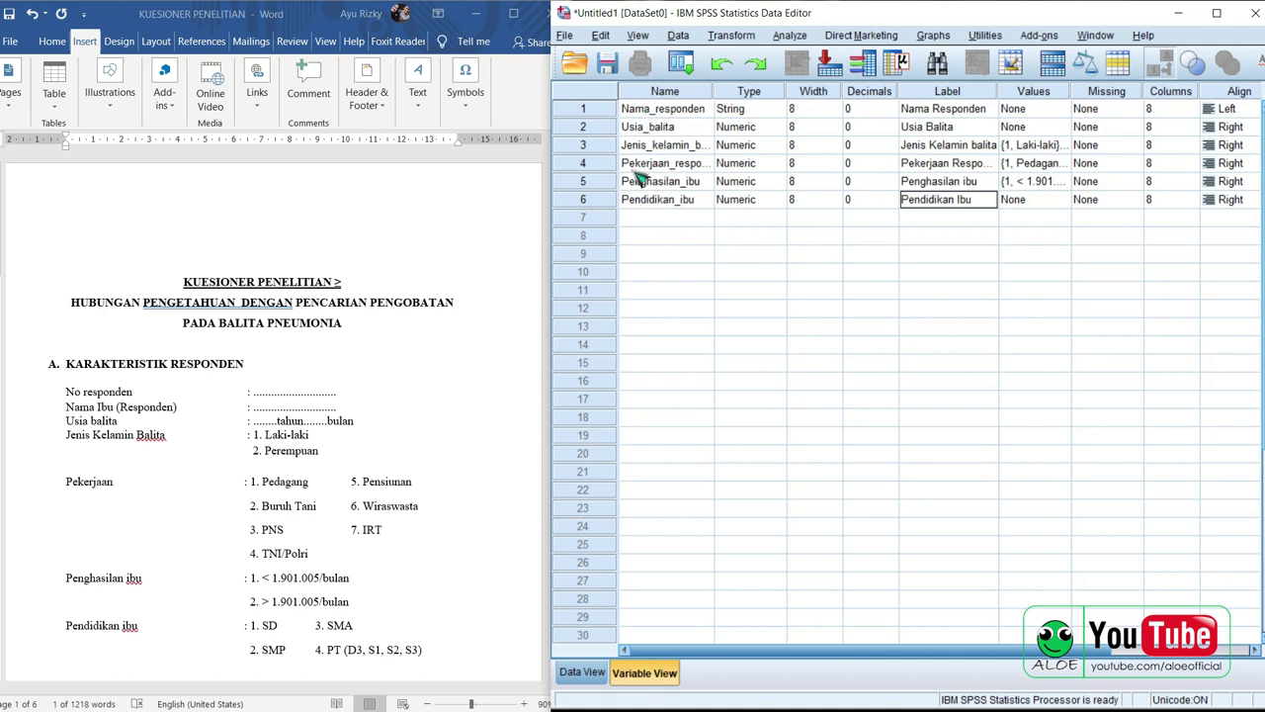
Step: Add the value labels 1 = "SD" and 2 = "SMP" to the Pendidikan_ibu variable
{"action": "left_click", "coordinate": [1087, 649]}
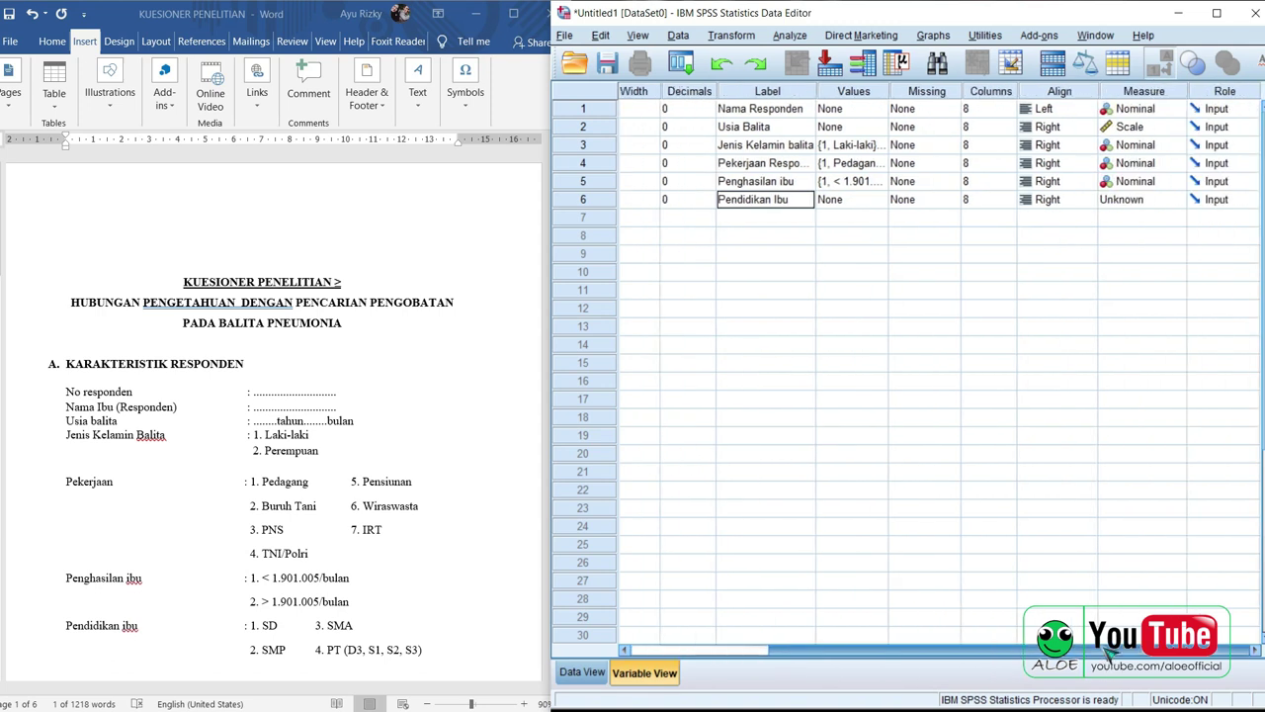
{"action": "left_click", "coordinate": [876, 201]}
{"action": "left_click", "coordinate": [881, 201]}
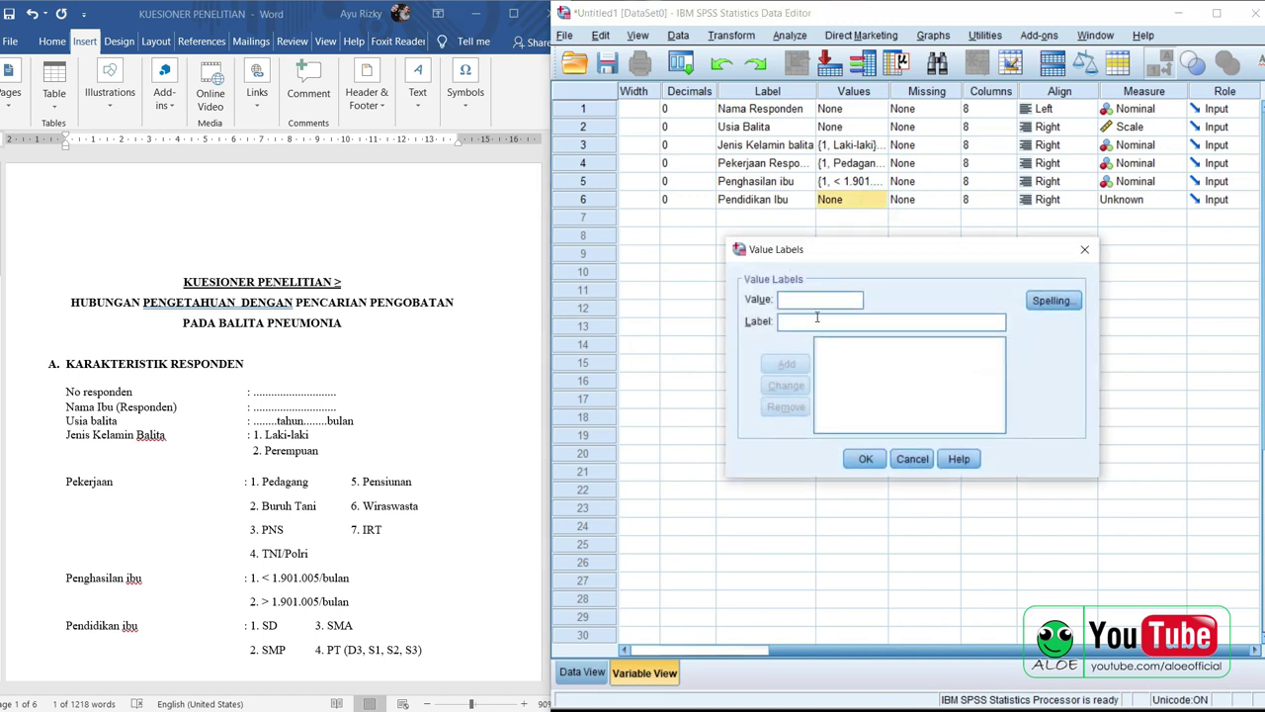
{"action": "type", "text": "1"}
{"action": "left_click", "coordinate": [811, 322]}
{"action": "type", "text": "SD"}
{"action": "left_click", "coordinate": [786, 364]}
{"action": "left_click", "coordinate": [806, 298]}
{"action": "type", "text": "2"}
{"action": "left_click", "coordinate": [811, 321]}
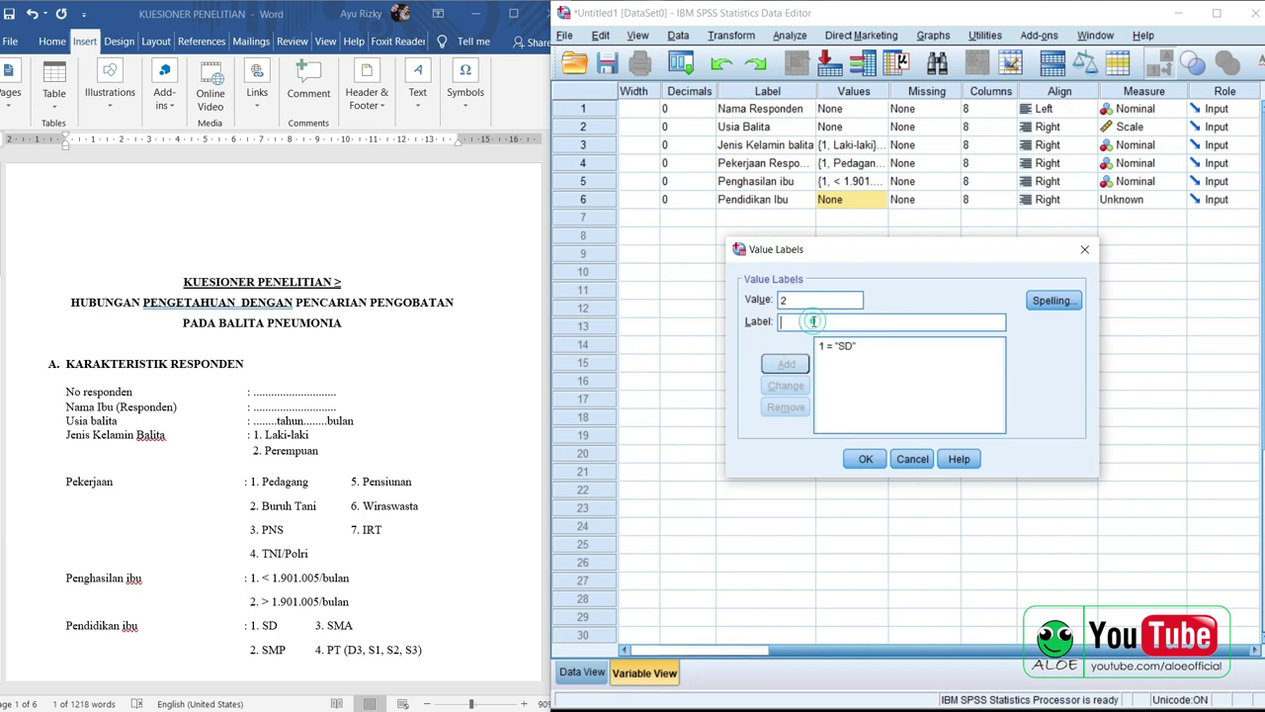
{"action": "type", "text": "SMP"}
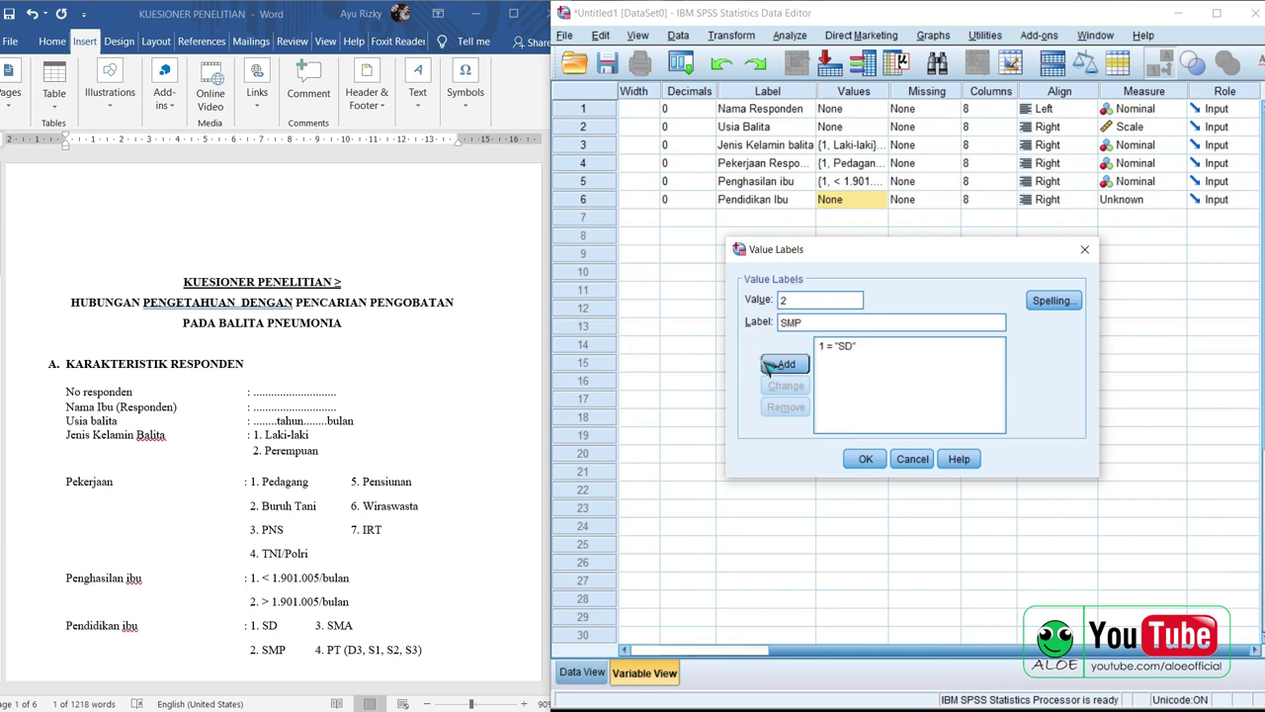
{"action": "left_click", "coordinate": [781, 365]}
Step: Add the value labels 3 = "SMA" and 4 = "PT (D3, S1, S2, S3)" to Pendidikan_ibu and apply the value labels
{"action": "left_click", "coordinate": [796, 300]}
{"action": "type", "text": "3"}
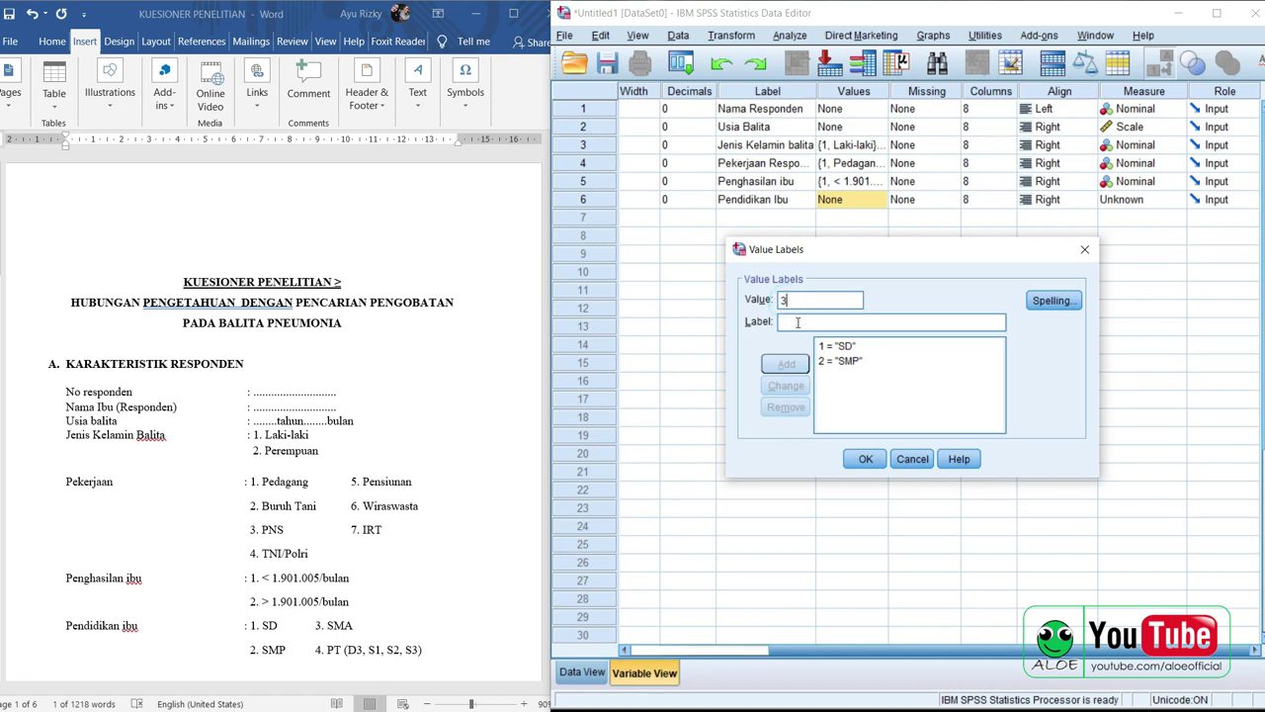
{"action": "type", "text": " = \"SM"}
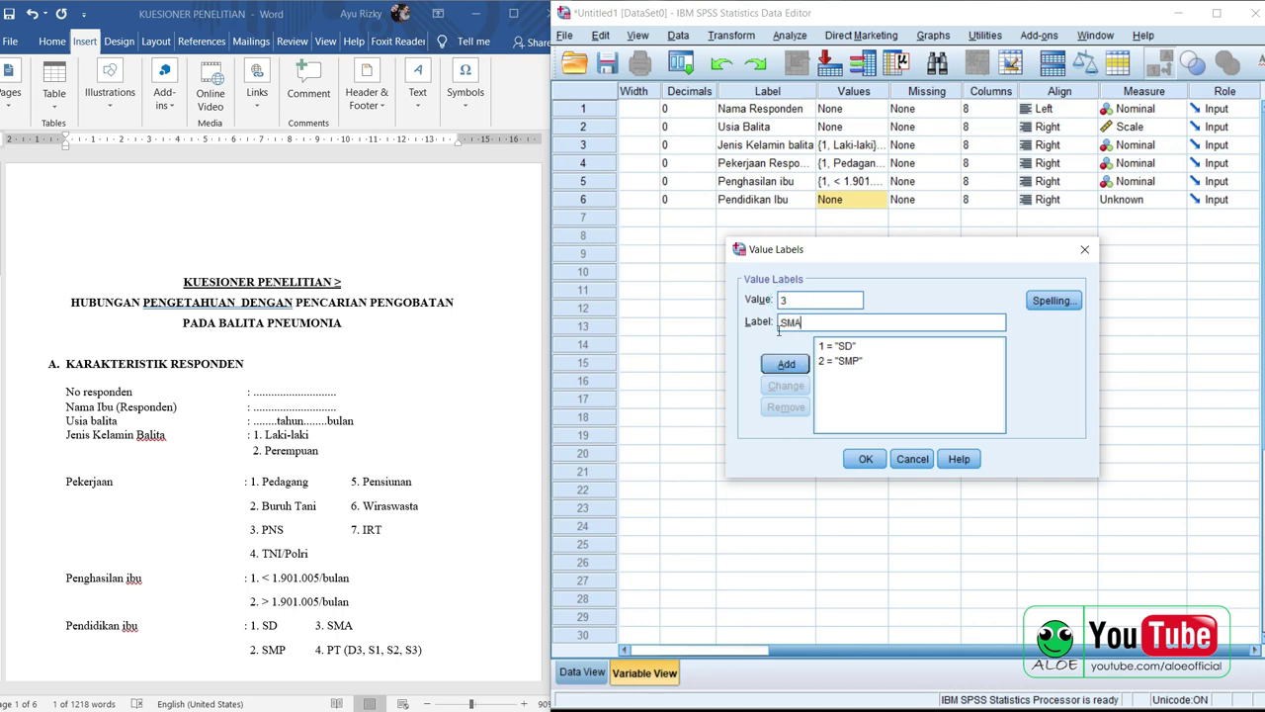
{"action": "type", "text": "A"}
{"action": "left_click", "coordinate": [786, 364]}
{"action": "left_click", "coordinate": [794, 326]}
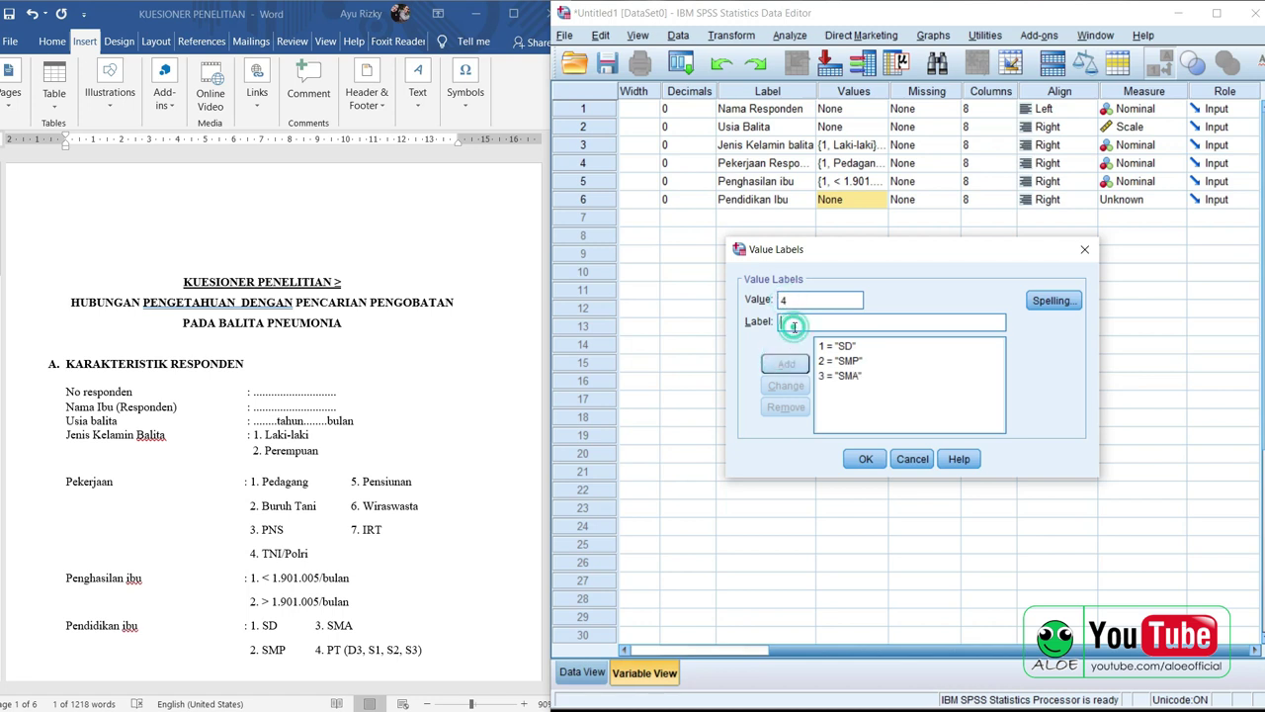
{"action": "type", "text": "PT (D3, S1, S2, S3"}
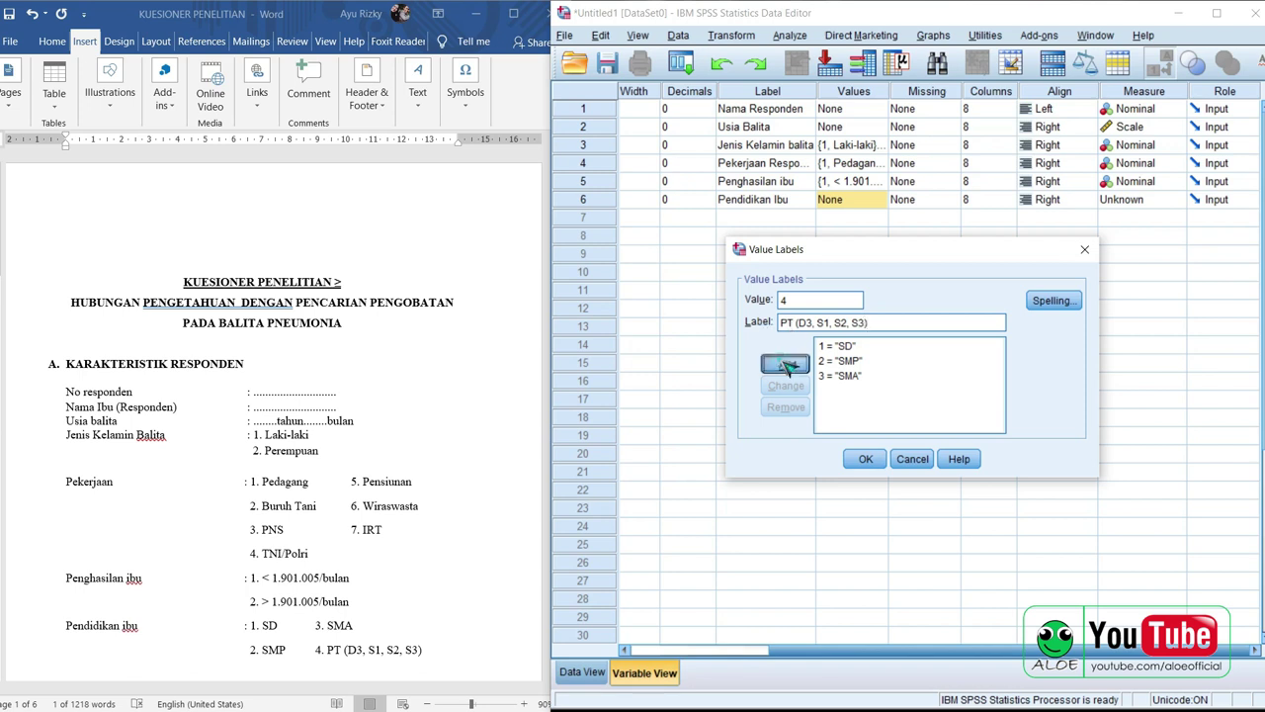
{"action": "left_click", "coordinate": [786, 363]}
{"action": "left_click", "coordinate": [865, 459]}
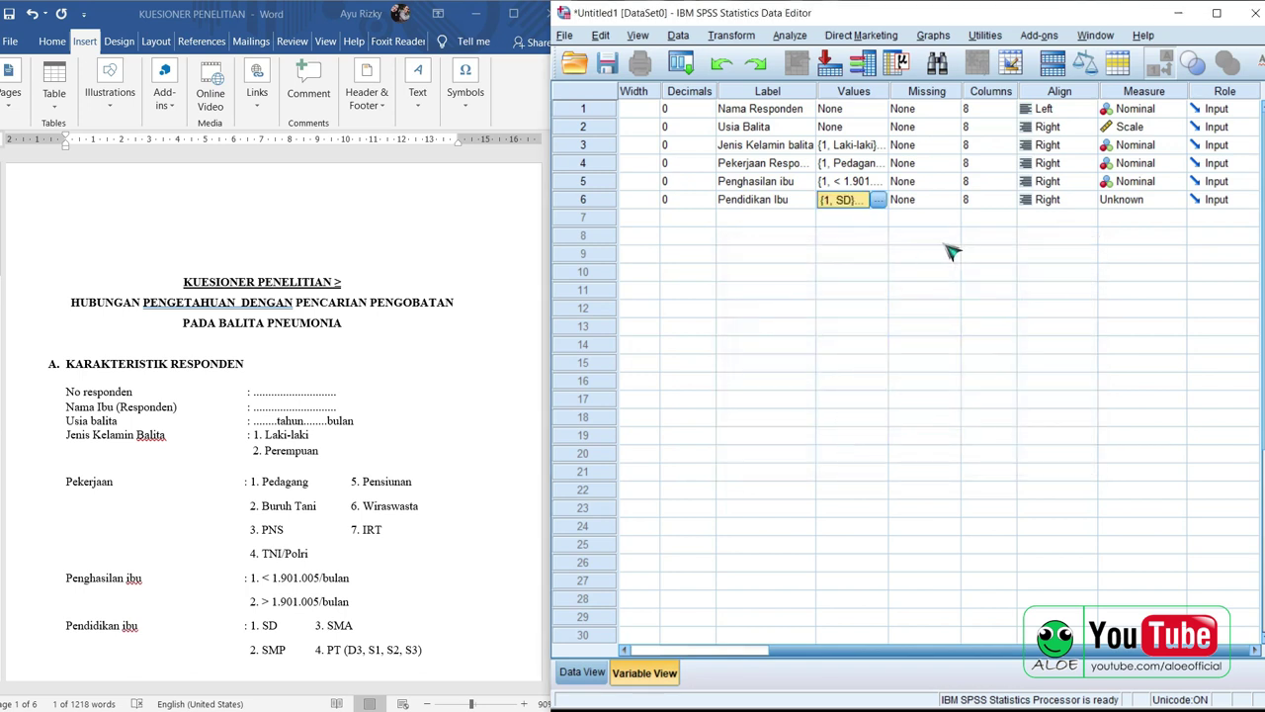
Step: Set the measurement level of Pendidikan_ibu to Ordinal and switch to the data entry view
{"action": "left_click", "coordinate": [1178, 201]}
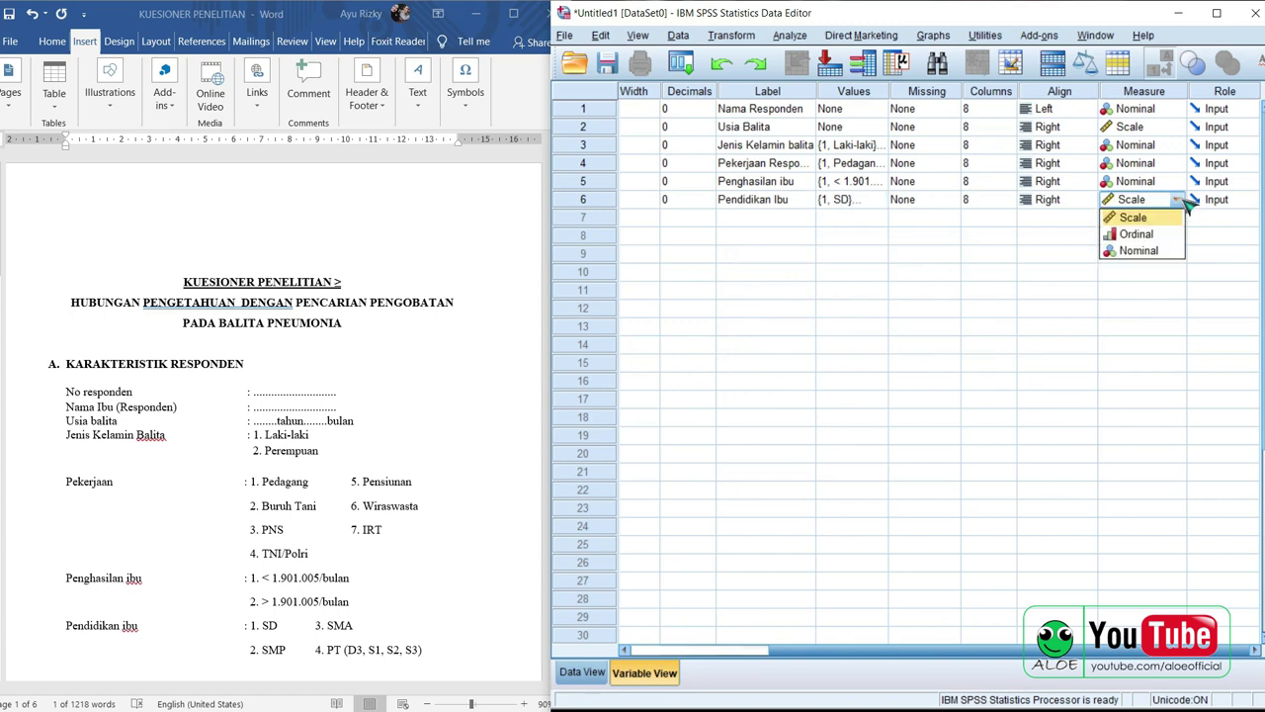
{"action": "left_click", "coordinate": [1137, 234]}
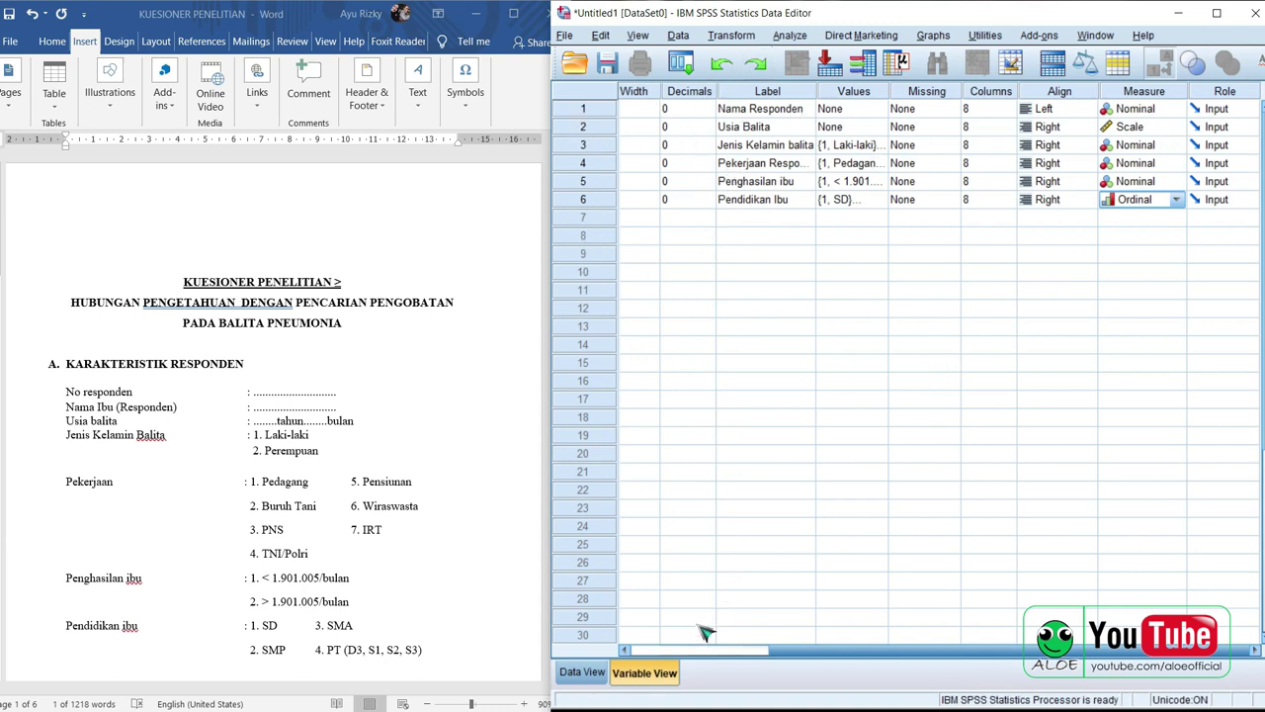
{"action": "left_click", "coordinate": [582, 673]}
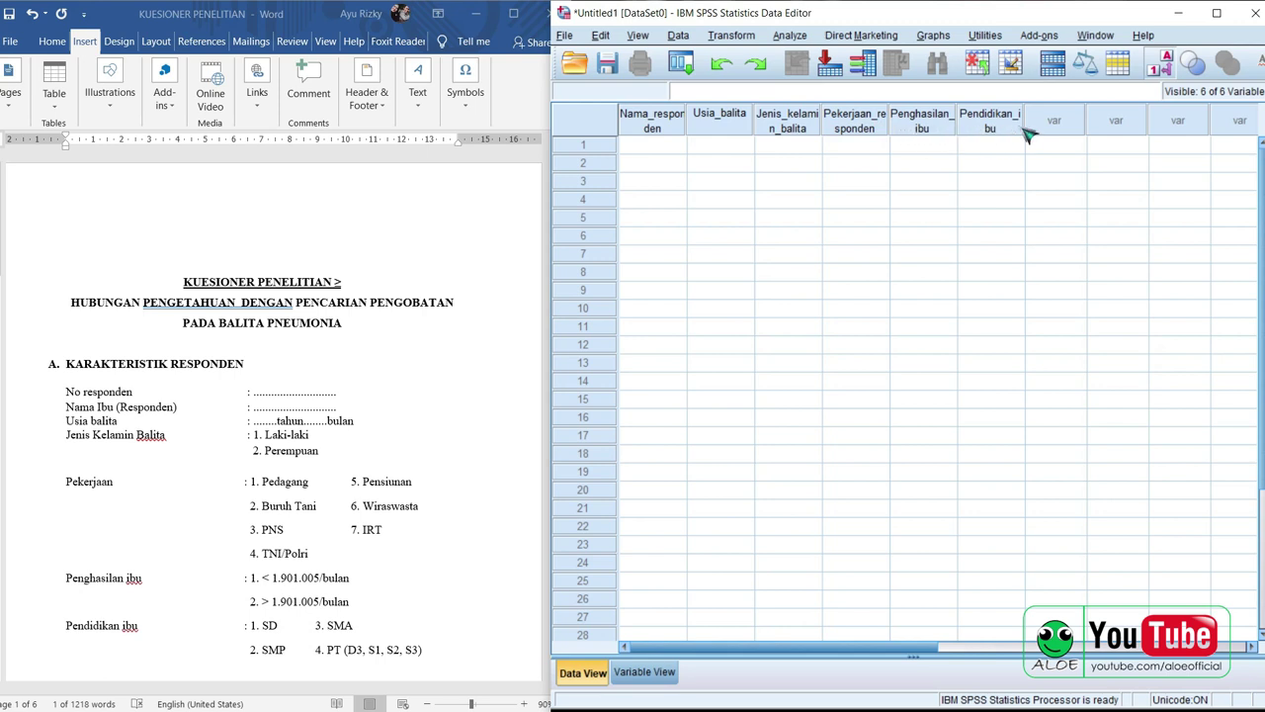
{"action": "scroll", "coordinate": [653, 416], "scroll_direction": "down", "scroll_amount": 3}
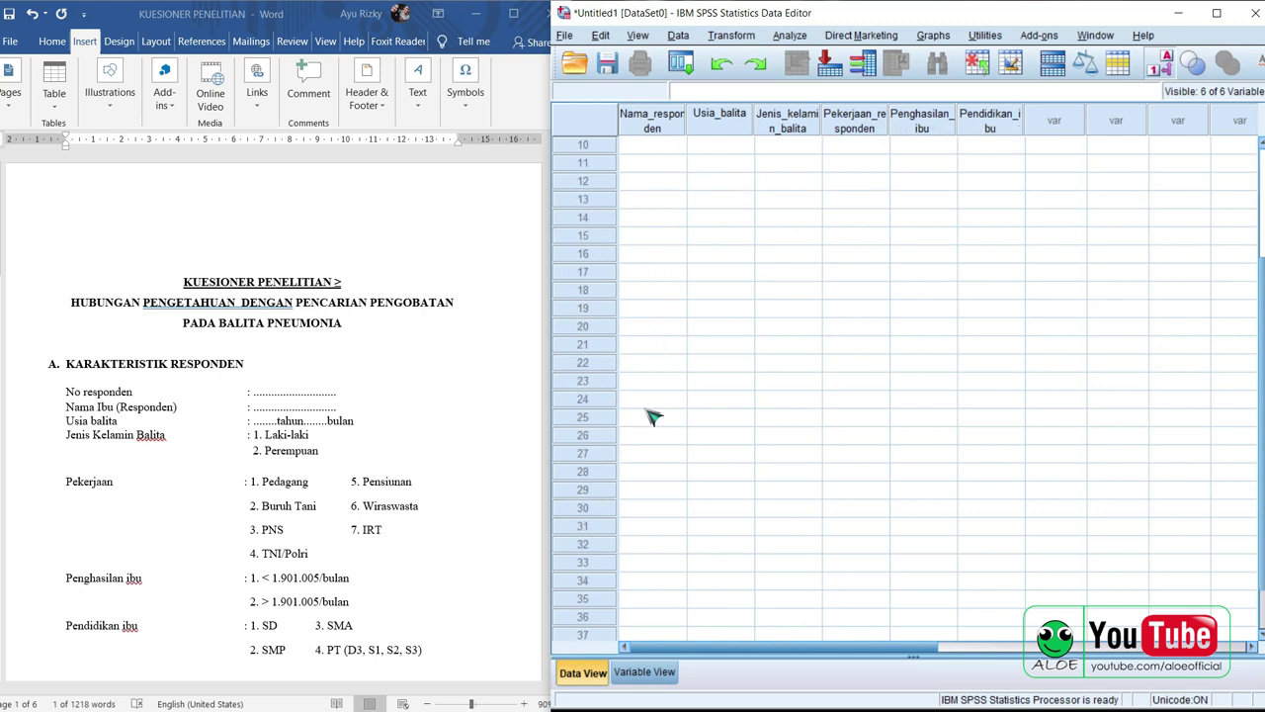
{"action": "scroll", "coordinate": [652, 416], "scroll_direction": "up", "scroll_amount": 3}
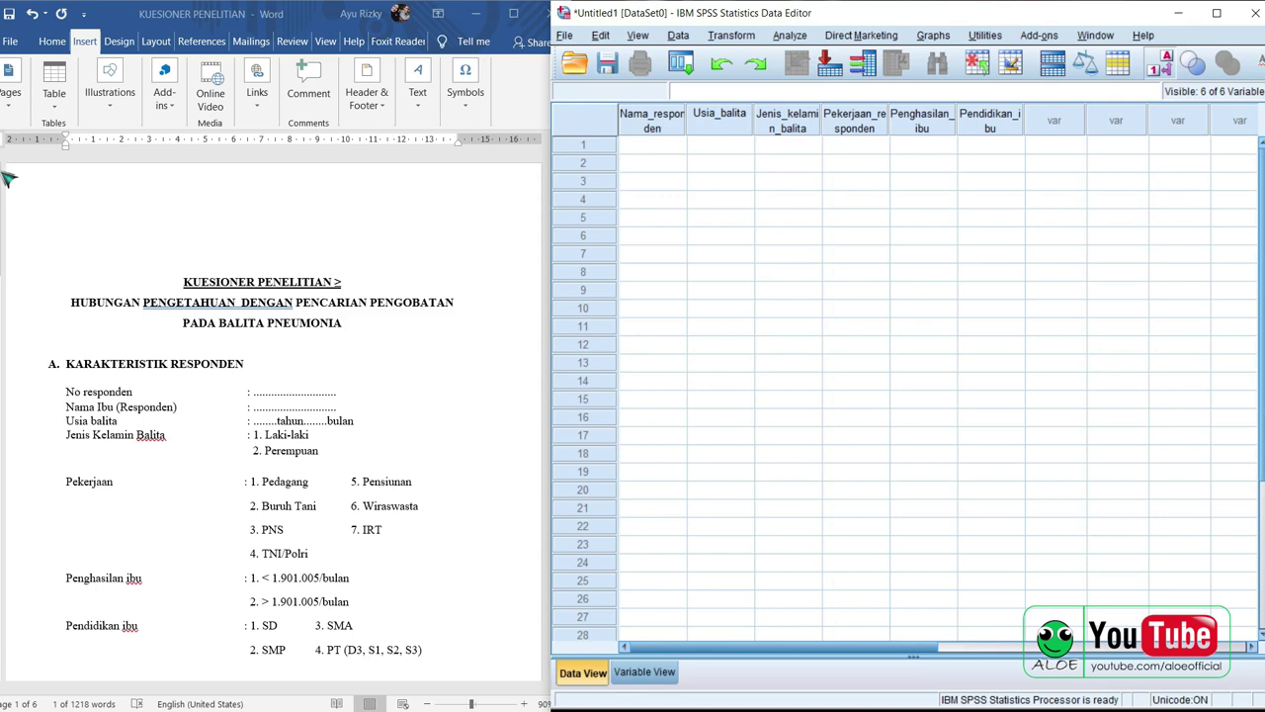
Step: Switch to the Word questionnaire and find the table of respondent characteristic answers
{"action": "left_click", "coordinate": [434, 377]}
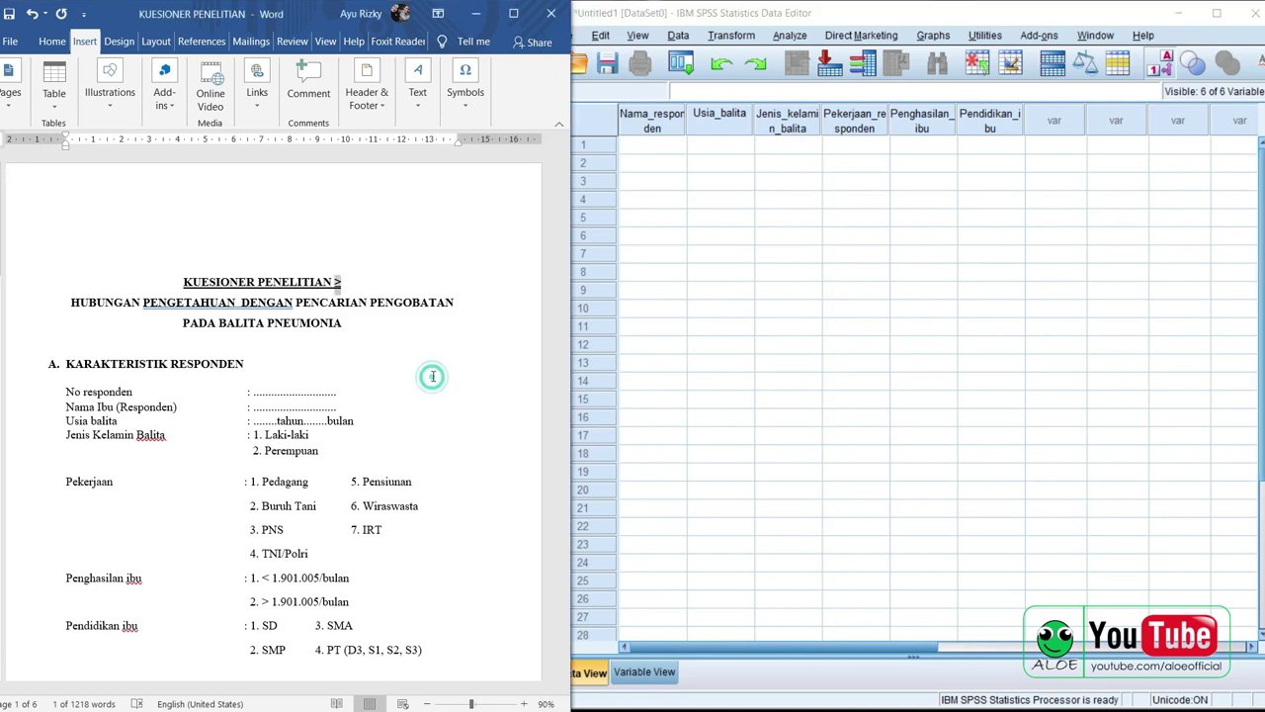
{"action": "scroll", "coordinate": [434, 376], "scroll_direction": "down", "scroll_amount": 3}
{"action": "scroll", "coordinate": [434, 377], "scroll_direction": "down", "scroll_amount": 15}
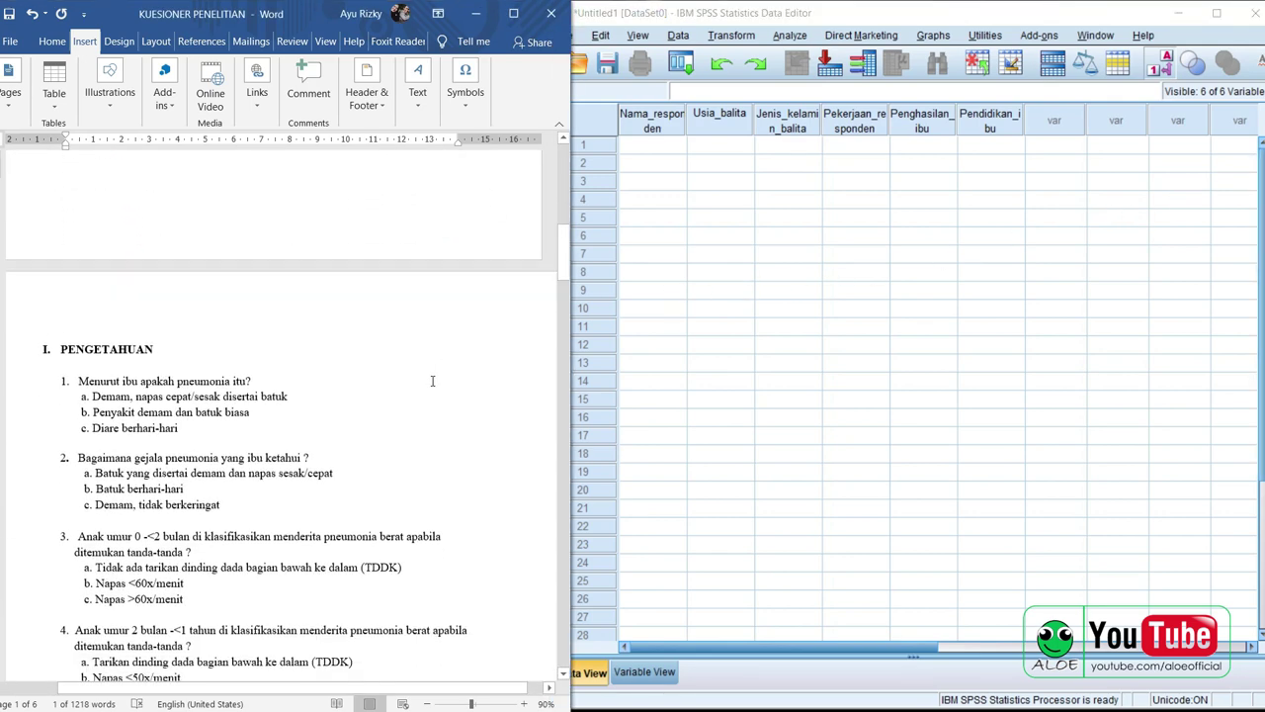
{"action": "scroll", "coordinate": [432, 379], "scroll_direction": "down", "scroll_amount": 3}
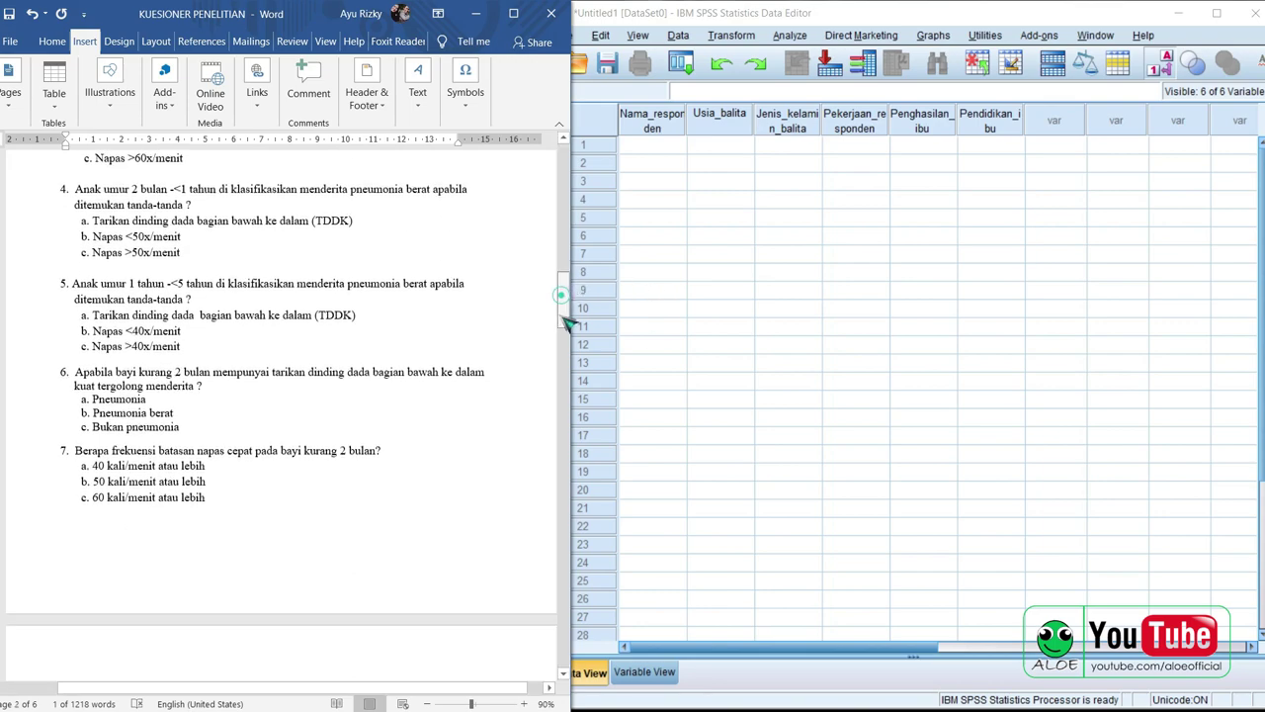
{"action": "left_click_drag", "start_coordinate": [568, 310], "coordinate": [647, 626]}
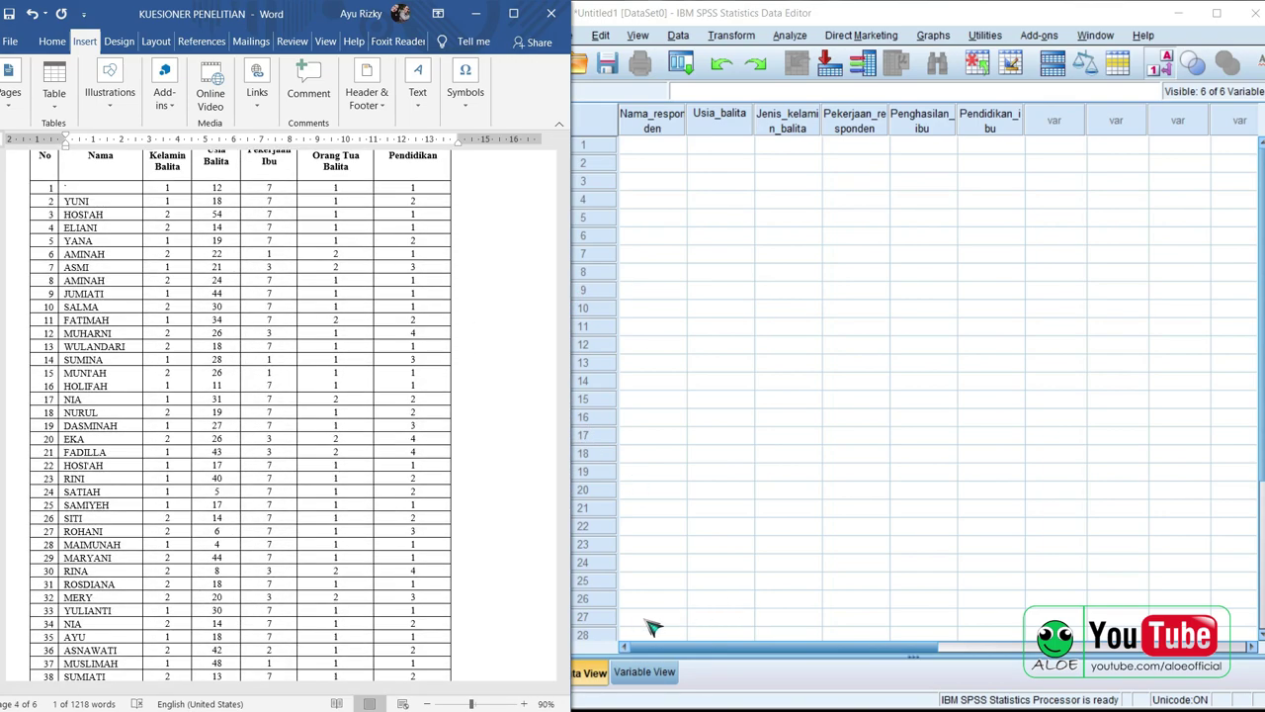
{"action": "left_click", "coordinate": [511, 277]}
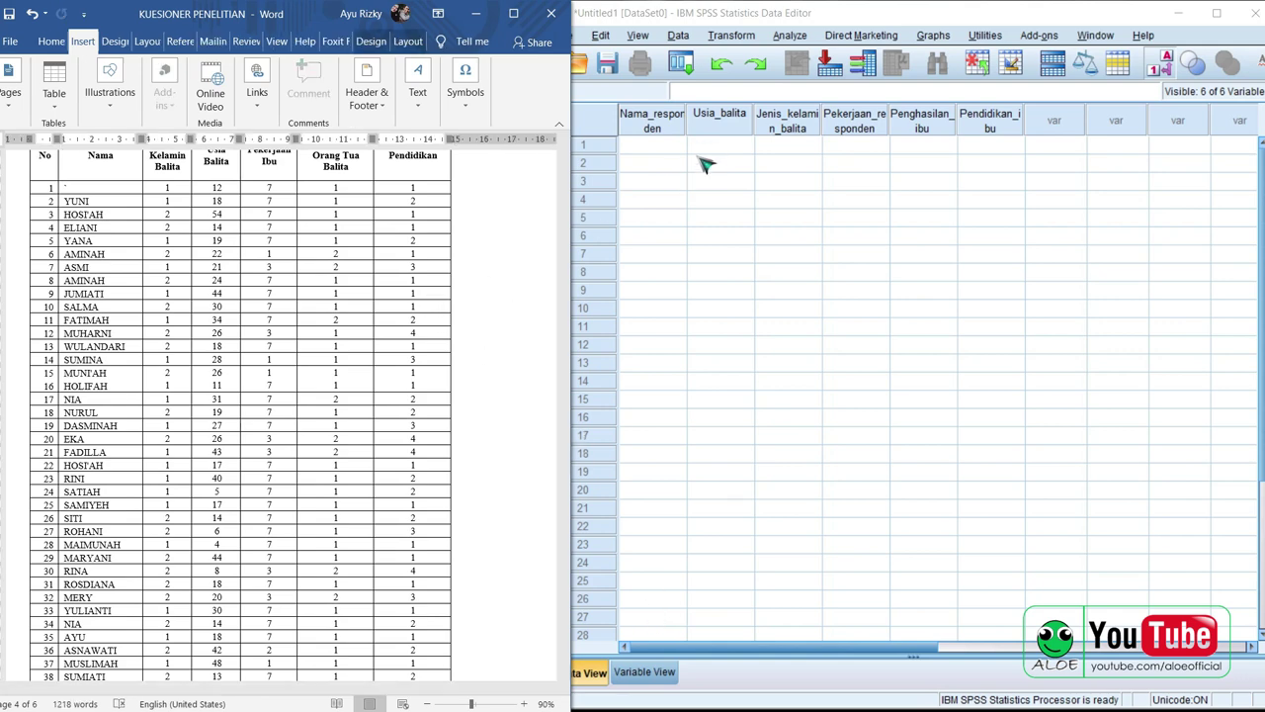
Step: Undo the accidental overwrite of the first respondent's name in the Word answer table
{"action": "left_click", "coordinate": [673, 195]}
{"action": "left_click", "coordinate": [379, 234]}
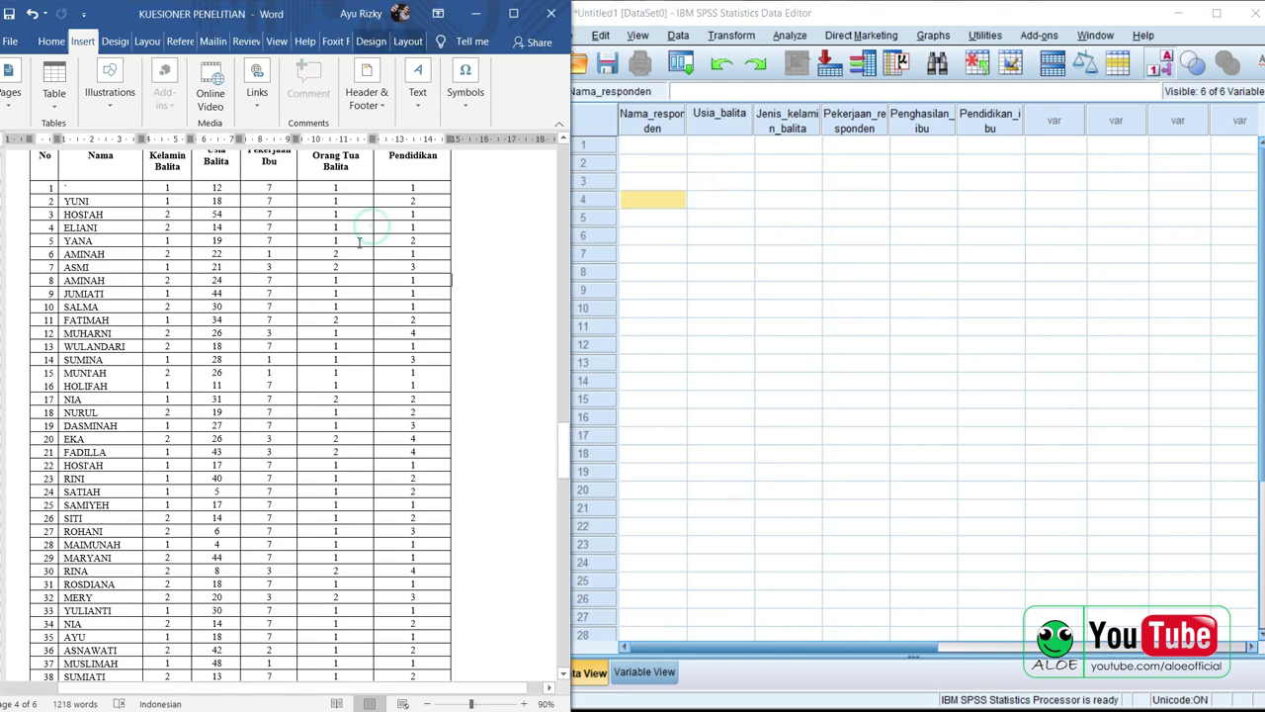
{"action": "key", "text": "ctrl+z"}
{"action": "left_click", "coordinate": [107, 257]}
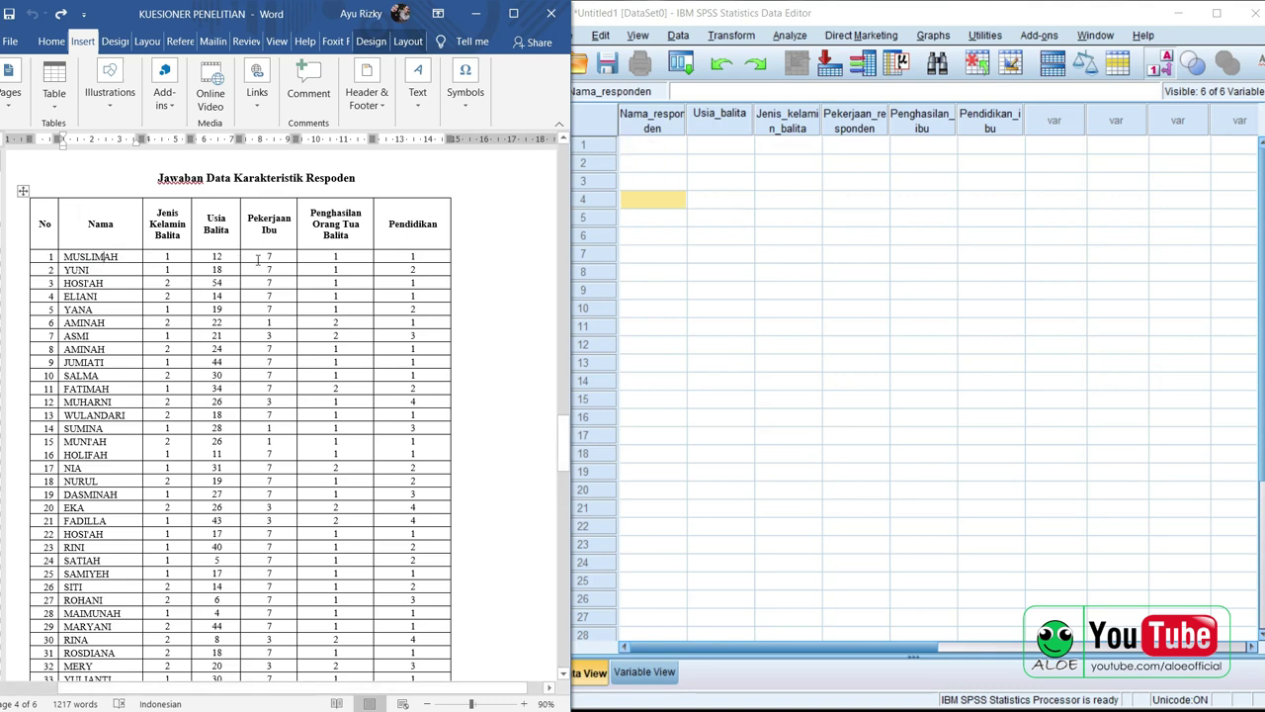
Step: In SPSS, enter the names of the first five respondents from the Word table into rows 1 to 5 of Nama_responden
{"action": "left_click", "coordinate": [660, 146]}
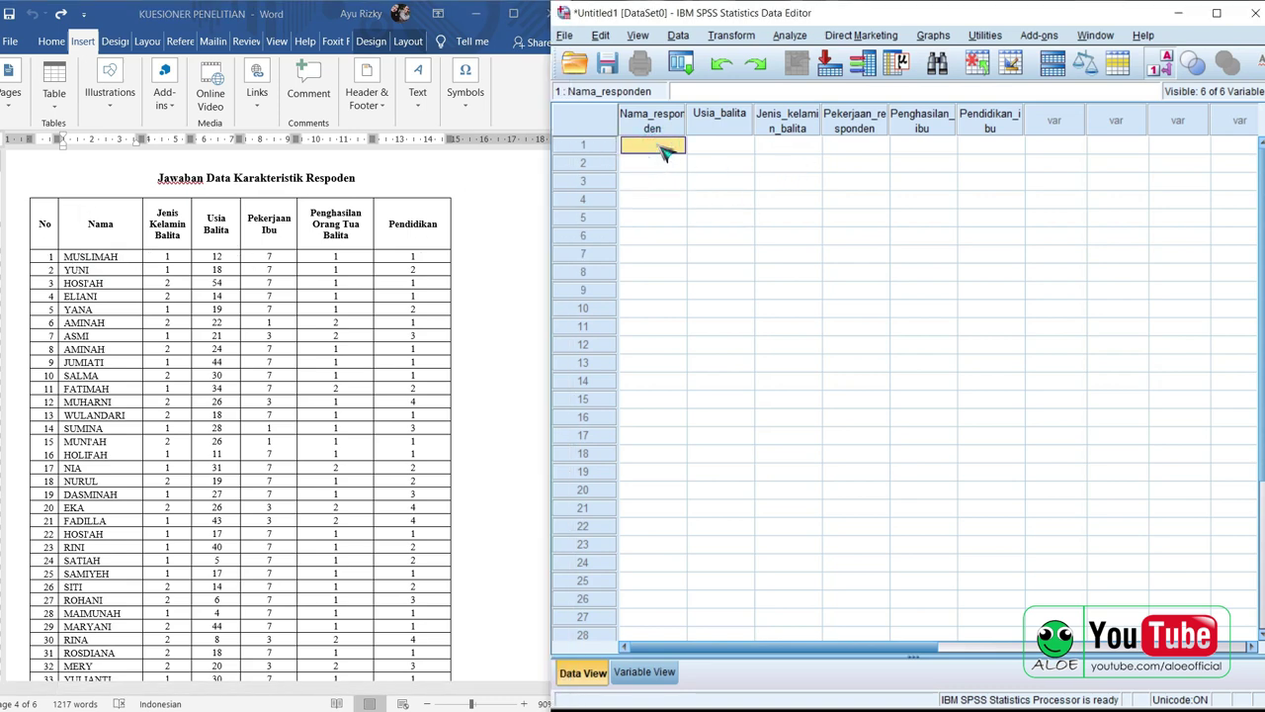
{"action": "type", "text": "Muslimah"}
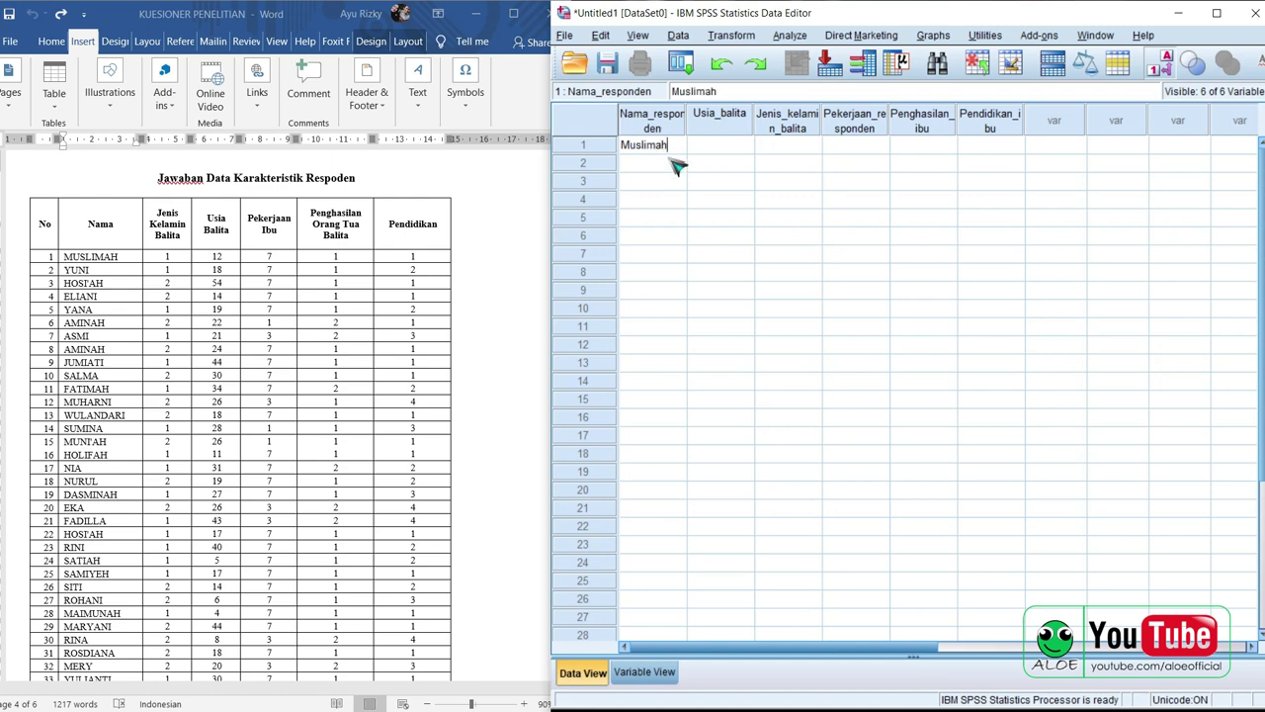
{"action": "left_click", "coordinate": [659, 165]}
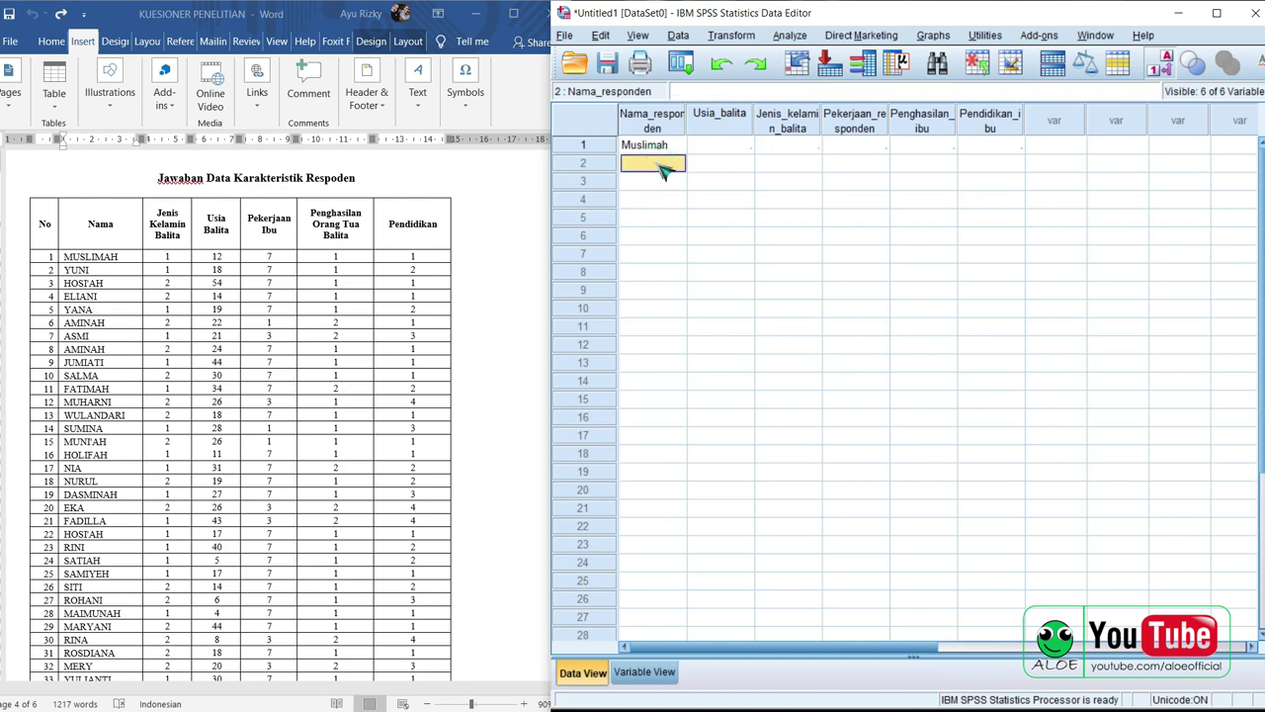
{"action": "type", "text": "Yuni"}
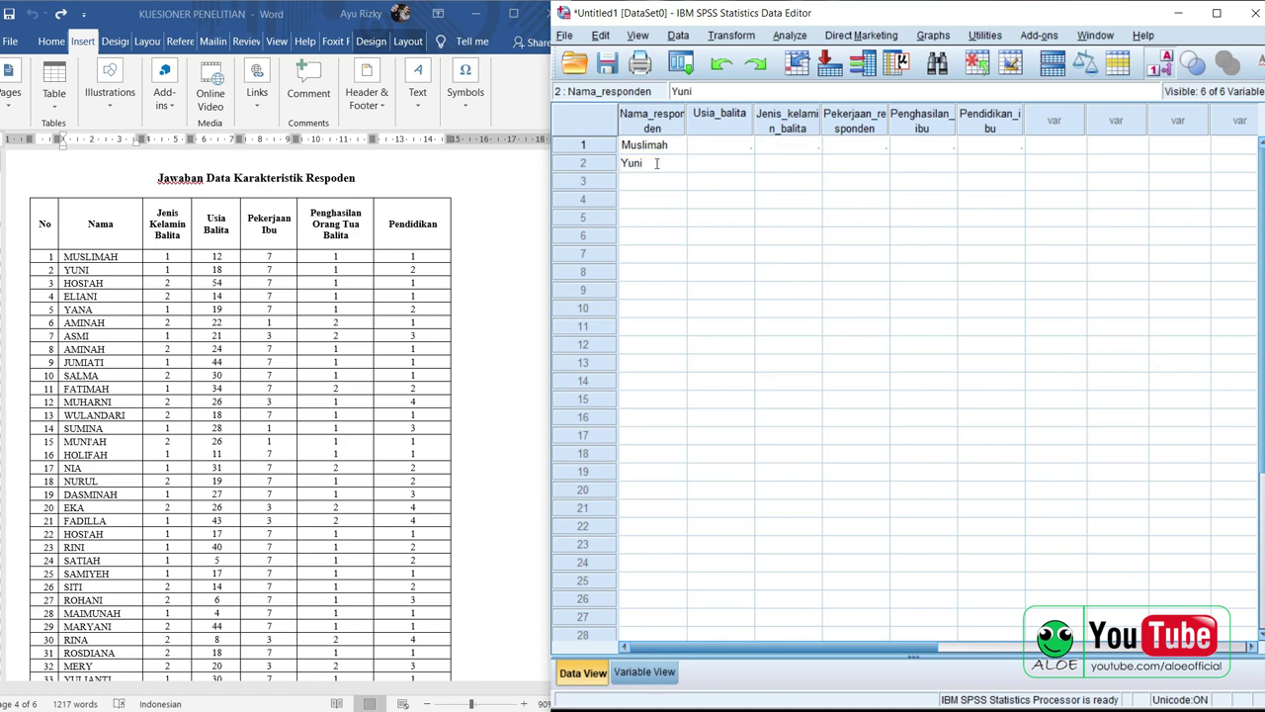
{"action": "left_click", "coordinate": [662, 181]}
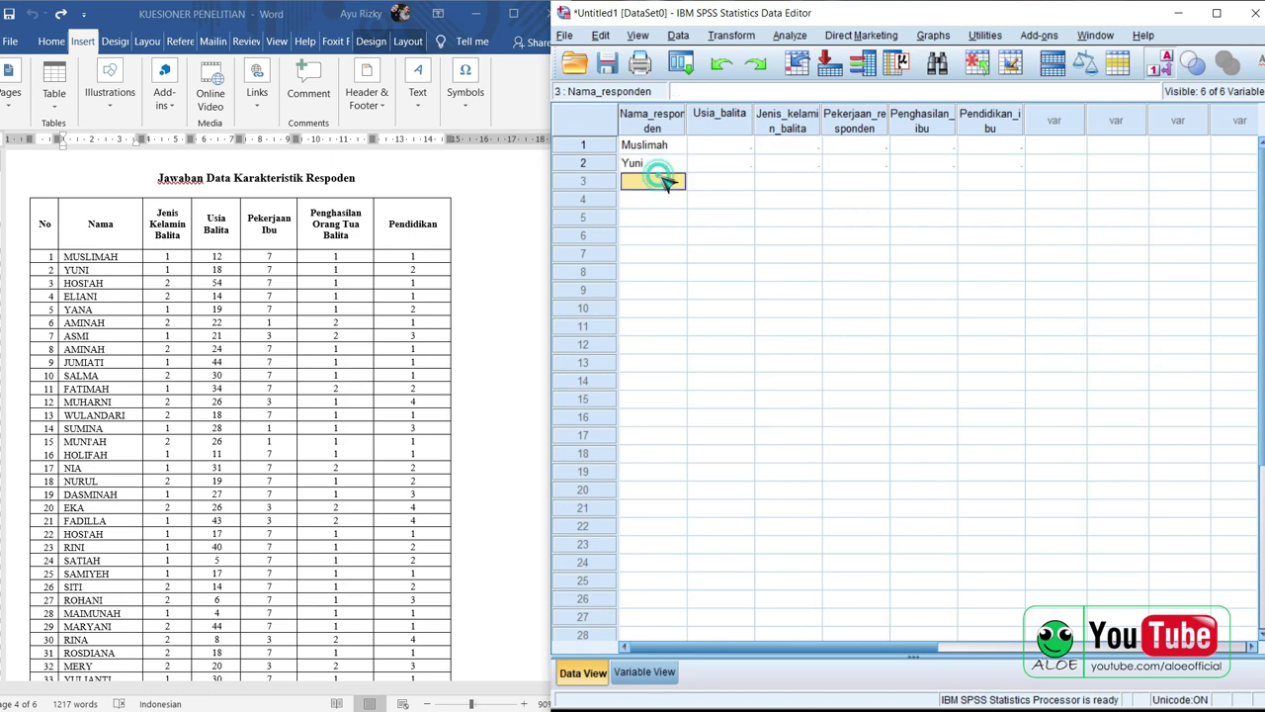
{"action": "type", "text": "Hi"}
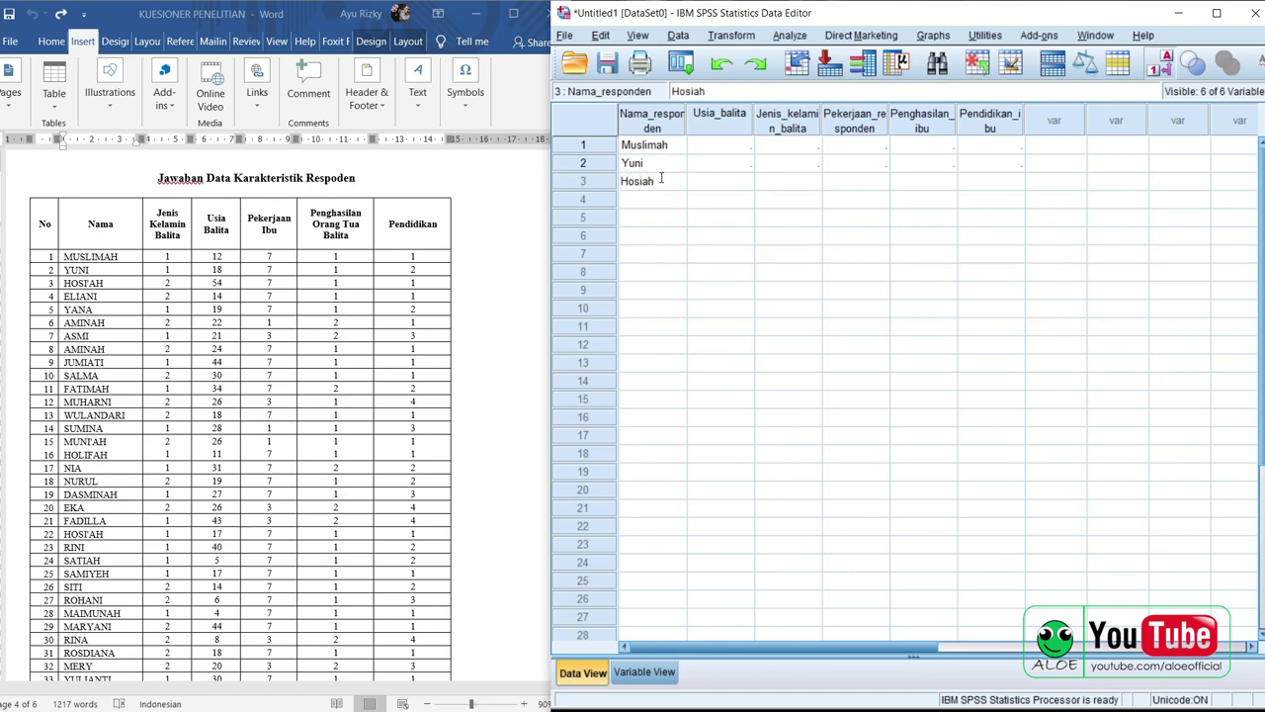
{"action": "left_click", "coordinate": [659, 197]}
{"action": "type", "text": "Eliani"}
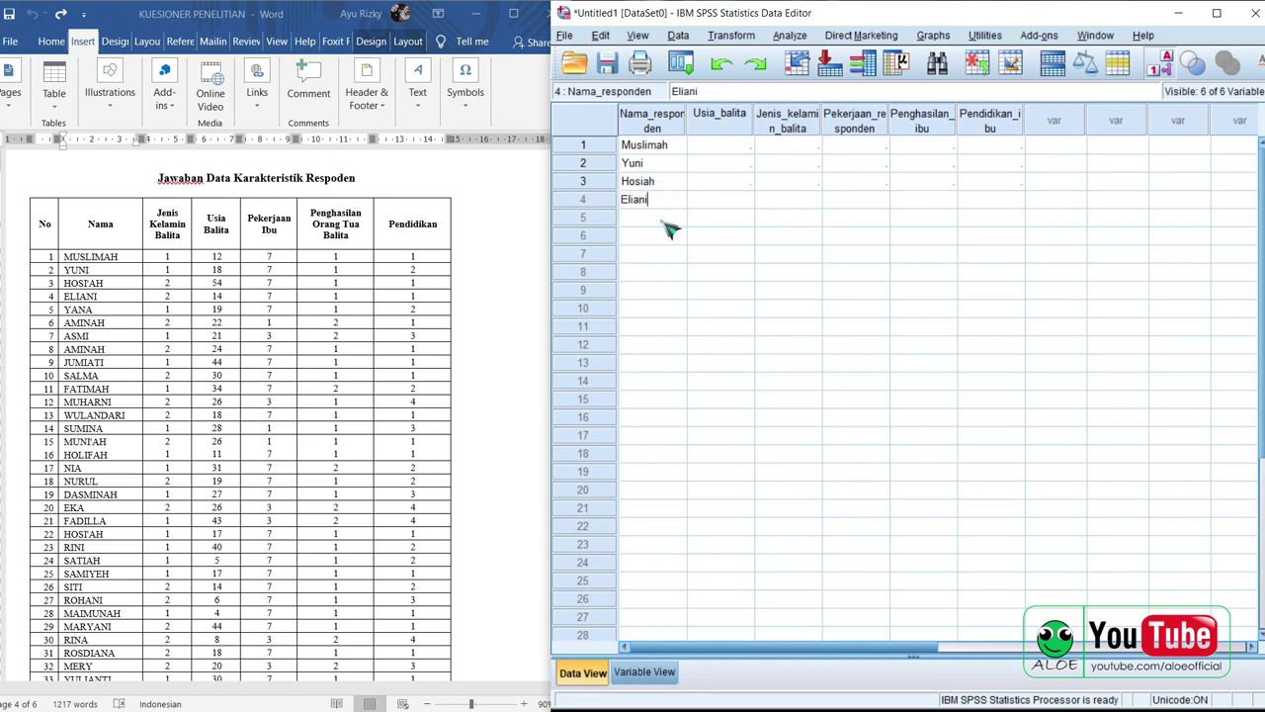
{"action": "left_click", "coordinate": [665, 223]}
{"action": "type", "text": "Yana"}
Step: Enter the ages 12, 18, 54, 14 and 19 in rows 1 to 5 of Usia_balita
{"action": "left_click", "coordinate": [743, 126]}
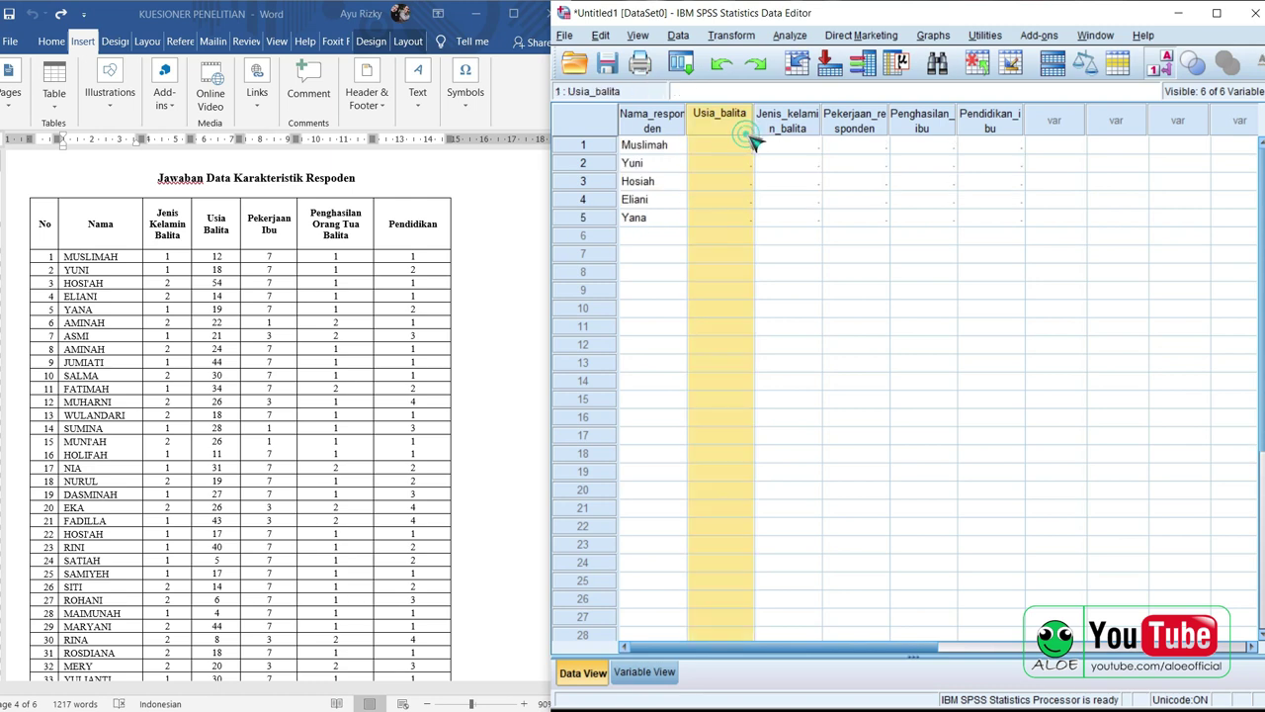
{"action": "left_click", "coordinate": [727, 148]}
{"action": "type", "text": "12"}
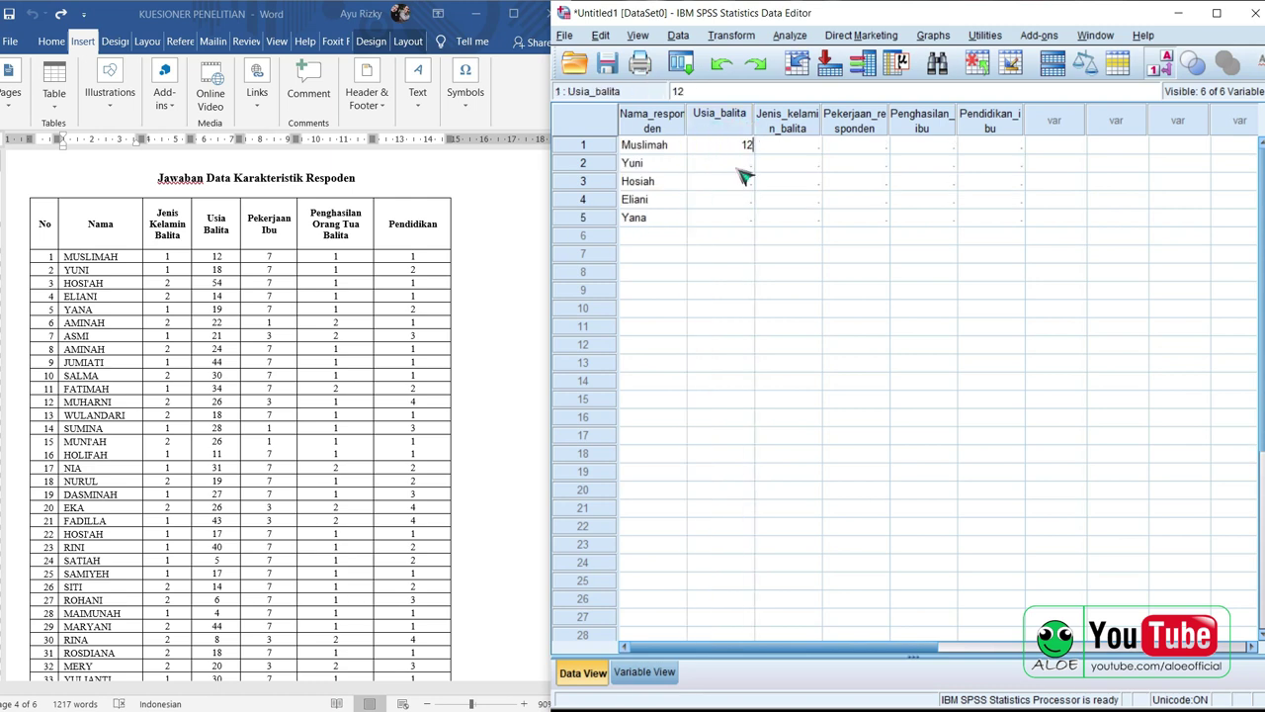
{"action": "left_click", "coordinate": [737, 169]}
{"action": "type", "text": "18"}
{"action": "left_click", "coordinate": [743, 184]}
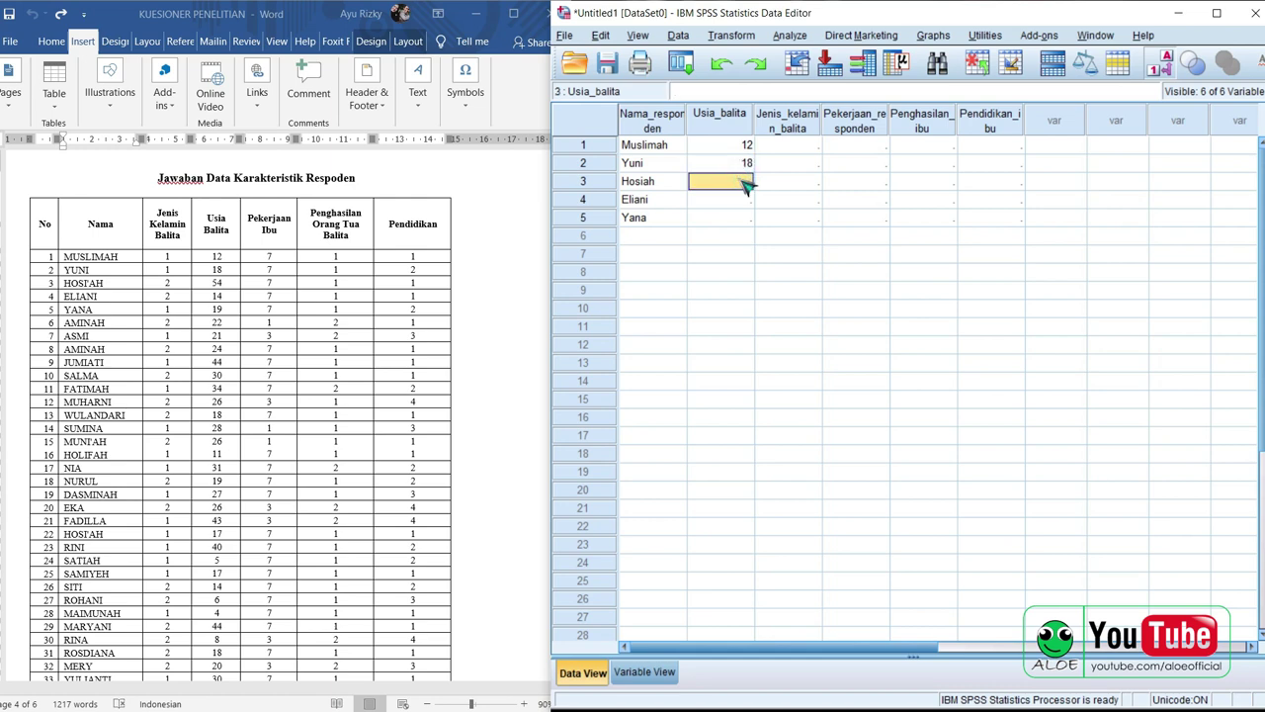
{"action": "type", "text": "54"}
{"action": "left_click", "coordinate": [747, 199]}
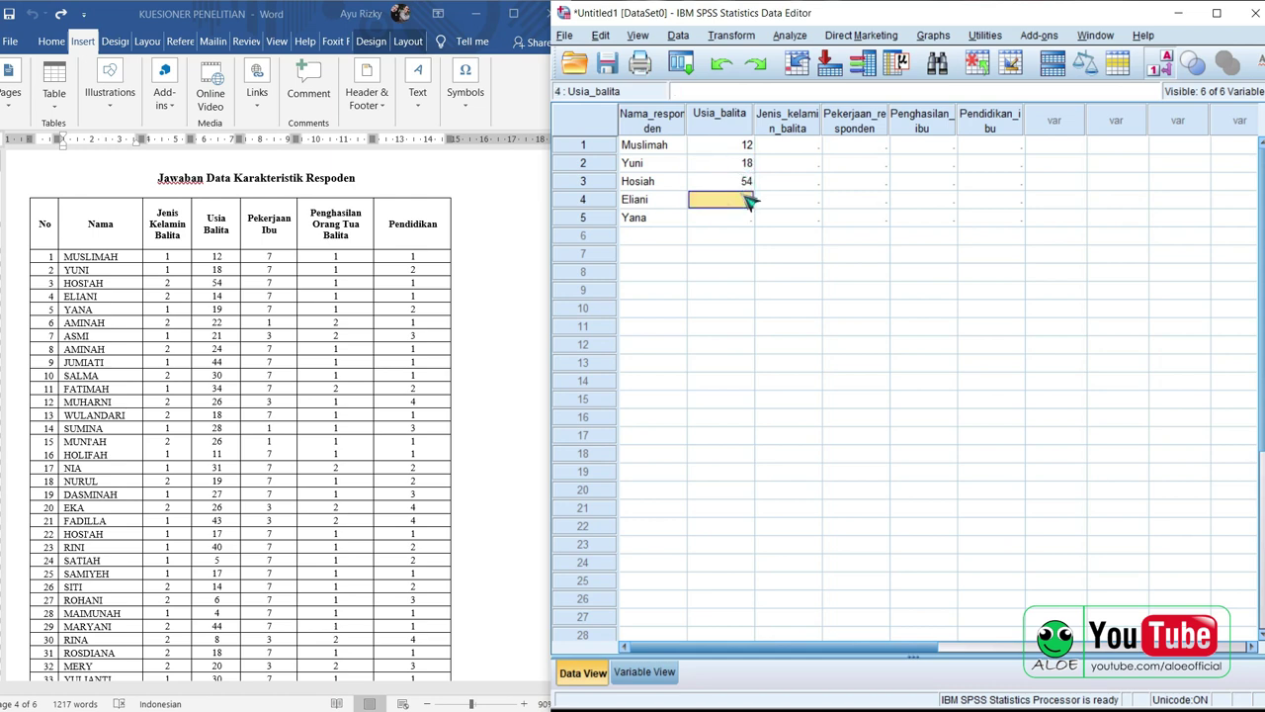
{"action": "type", "text": "14"}
{"action": "left_click", "coordinate": [749, 219]}
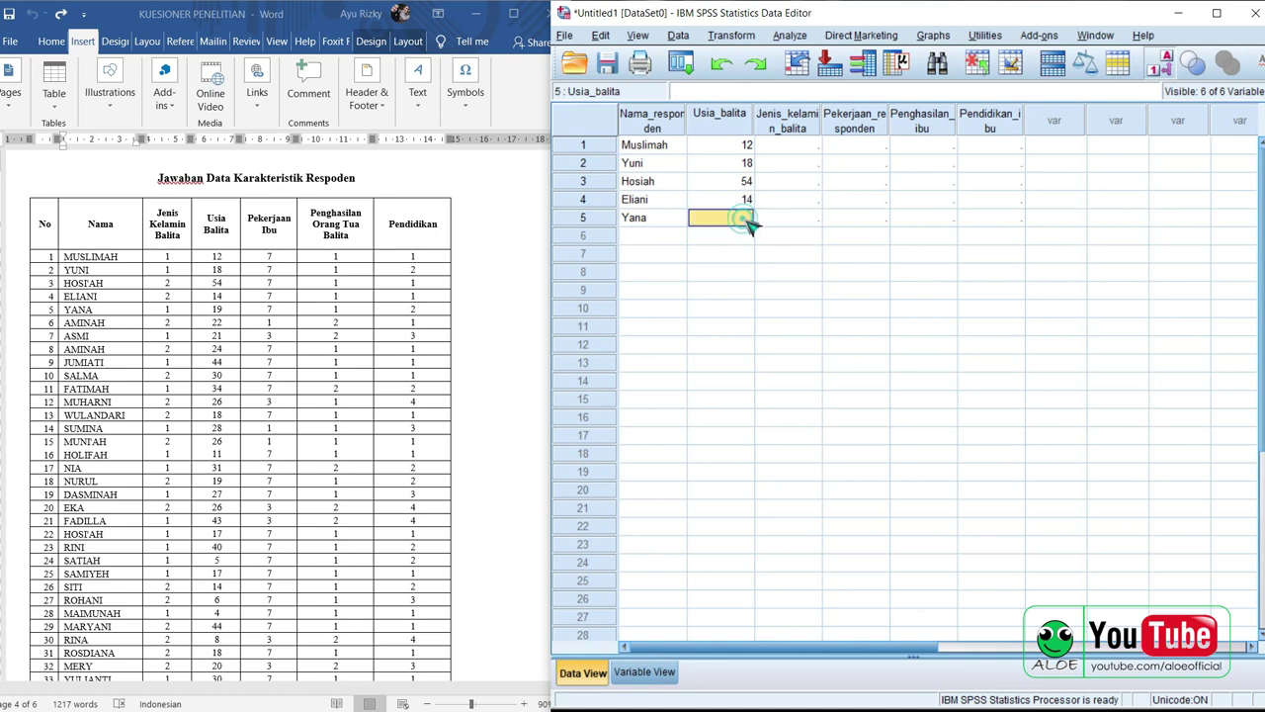
{"action": "type", "text": "19"}
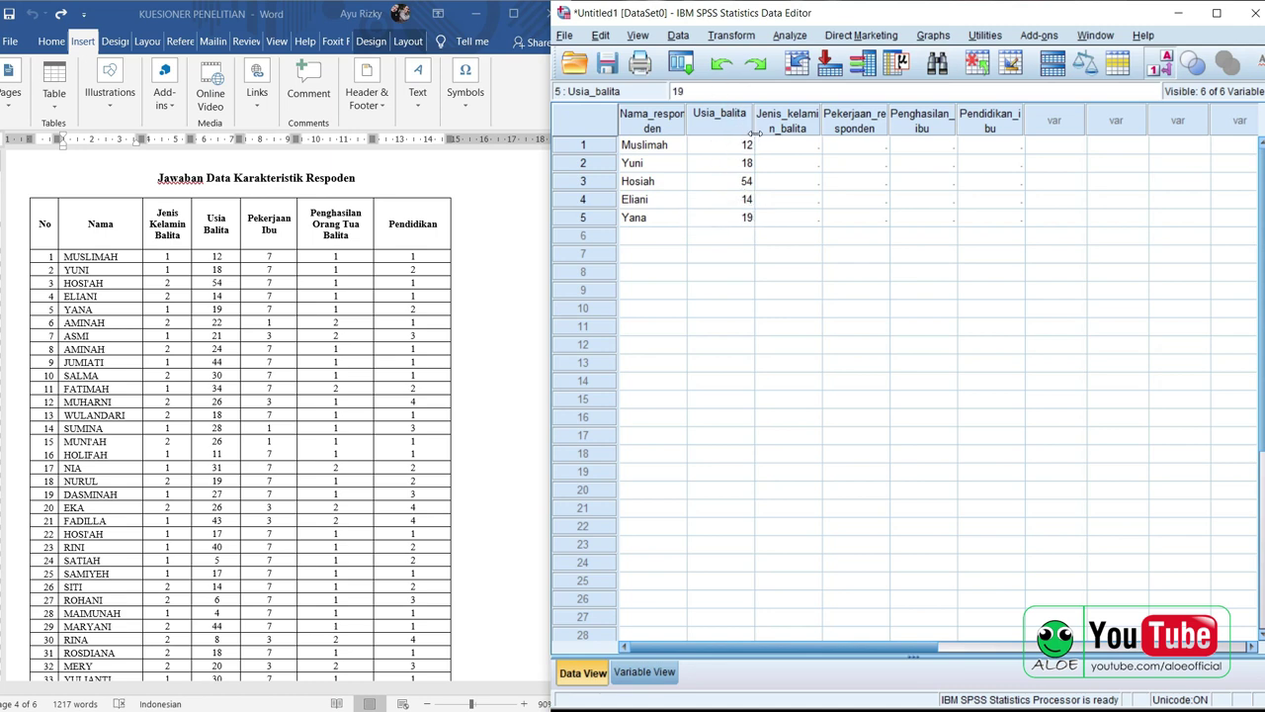
Step: Move the Jenis_kelamin_balita column between Nama_responden and Usia_balita to match the order in the Word table
{"action": "left_click", "coordinate": [788, 146]}
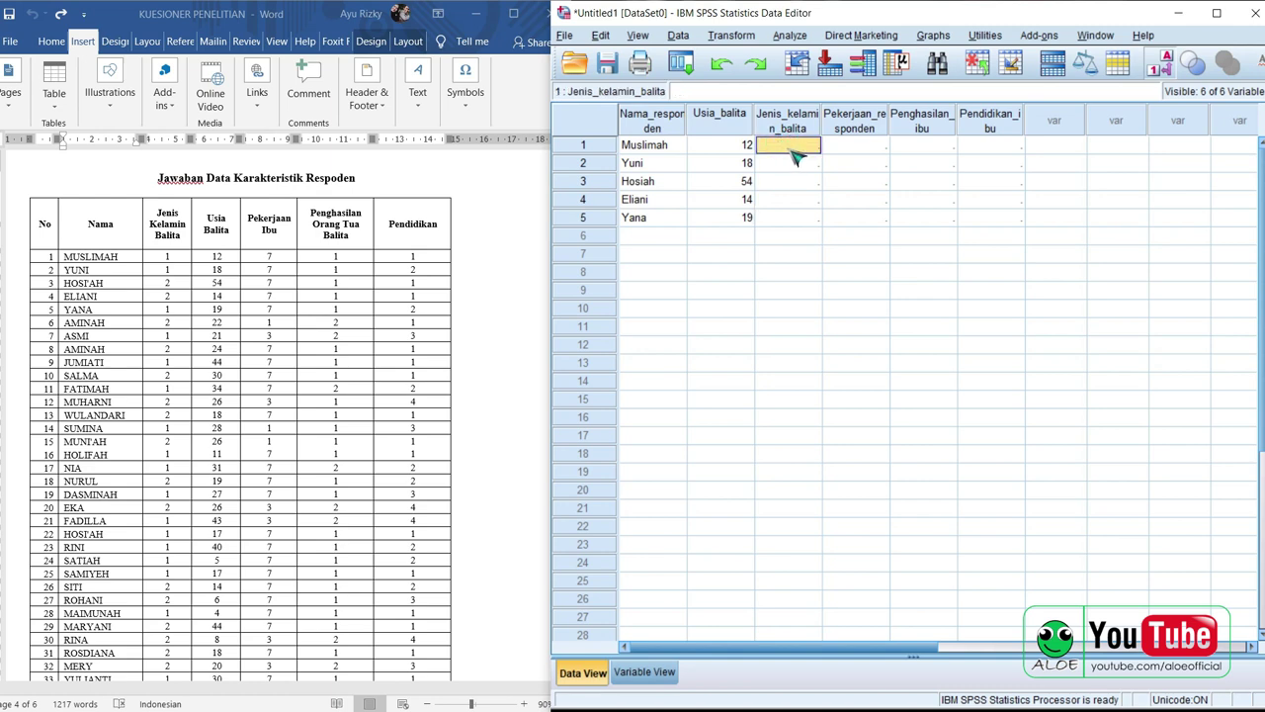
{"action": "left_click", "coordinate": [785, 121]}
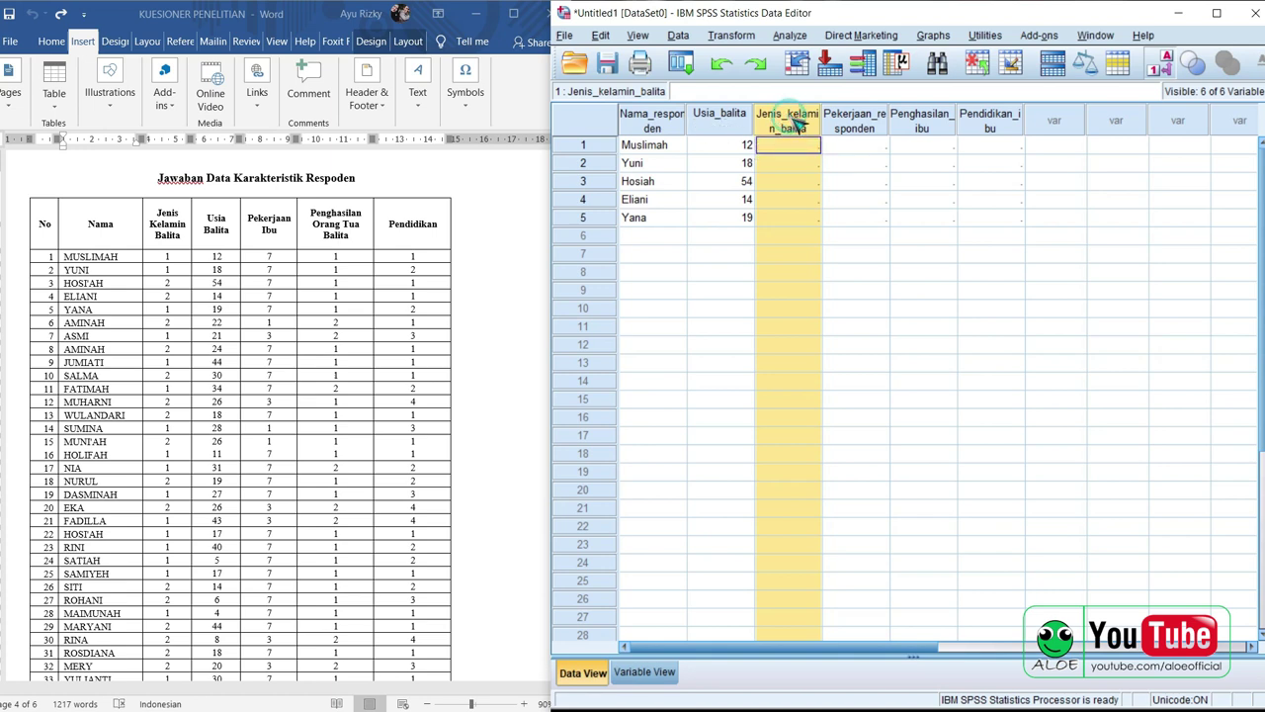
{"action": "left_click_drag", "start_coordinate": [754, 121], "coordinate": [697, 120]}
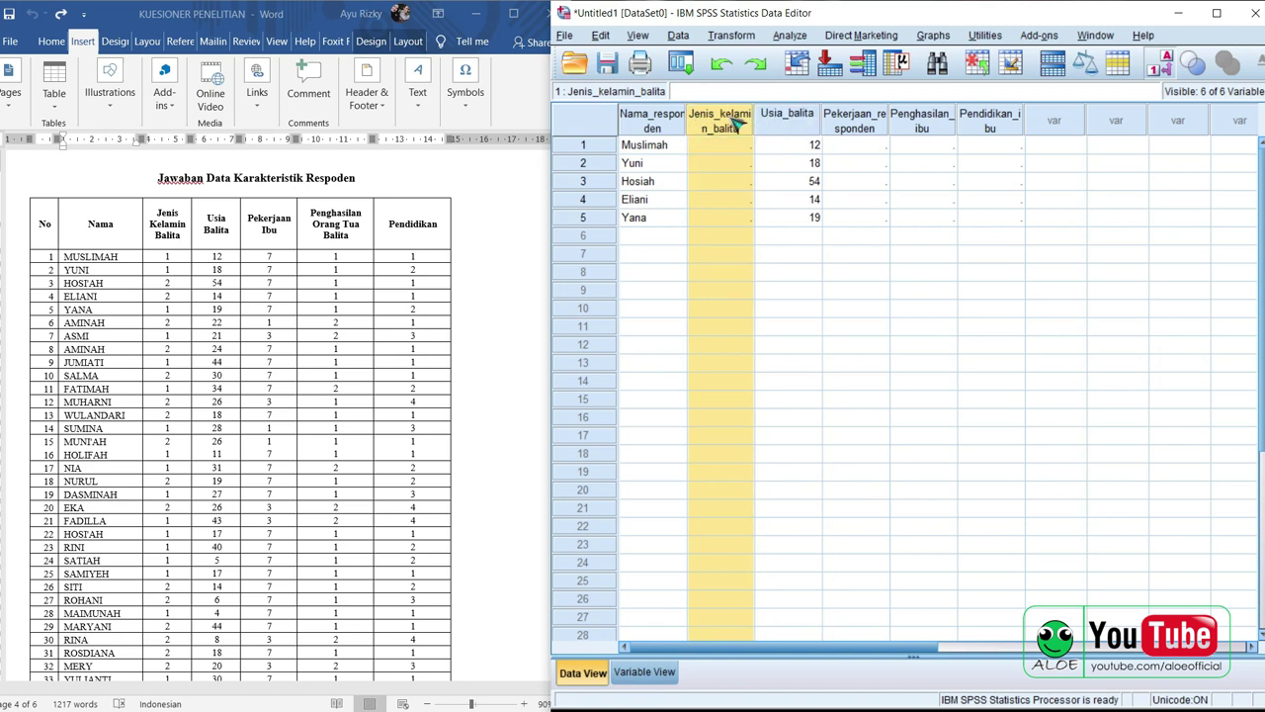
Step: Examine the value label choices offered in the first cell of Jenis_kelamin_balita without choosing one
{"action": "left_click", "coordinate": [727, 144]}
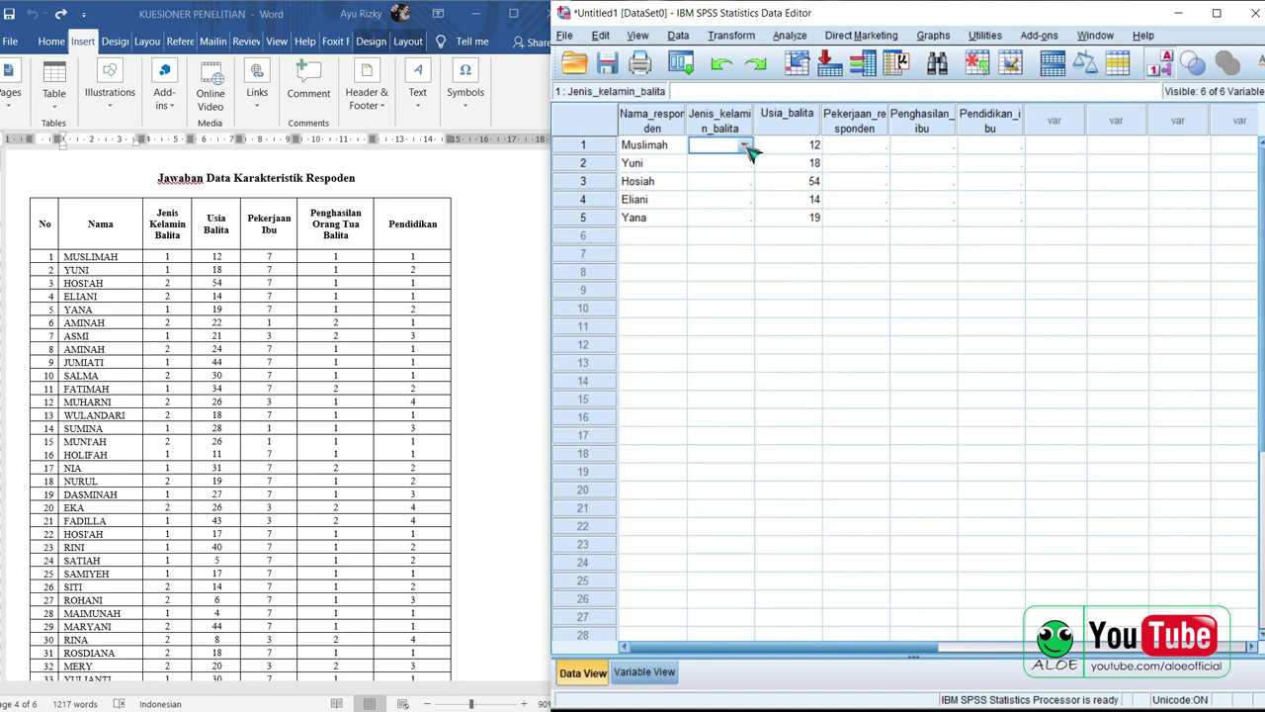
{"action": "left_click", "coordinate": [746, 145]}
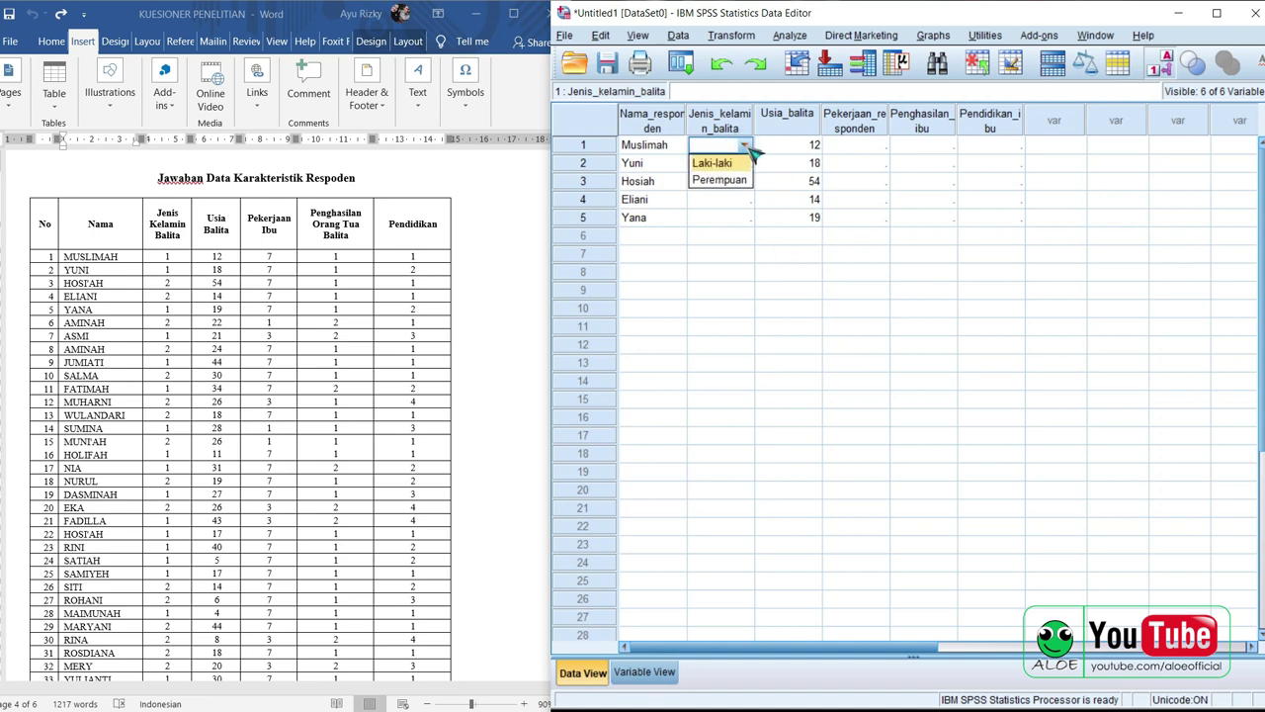
{"action": "left_click", "coordinate": [749, 148]}
{"action": "left_click", "coordinate": [750, 148]}
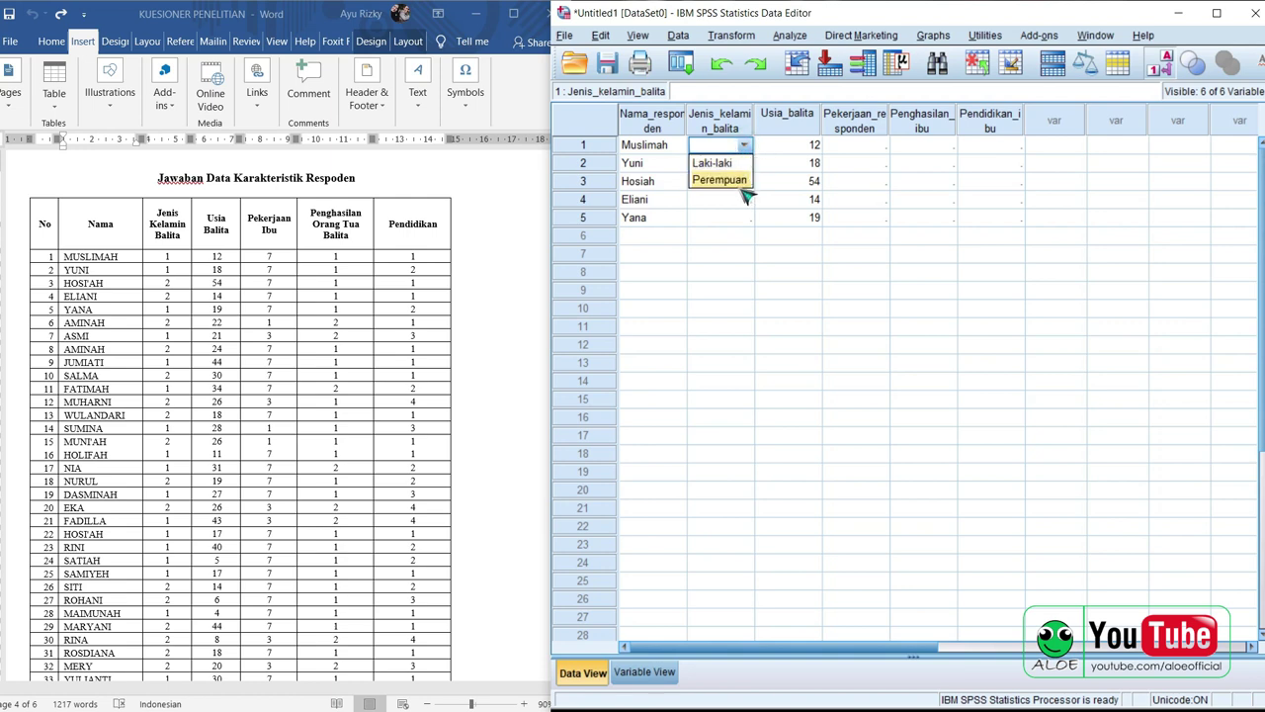
{"action": "left_click", "coordinate": [749, 147]}
{"action": "left_click", "coordinate": [749, 146]}
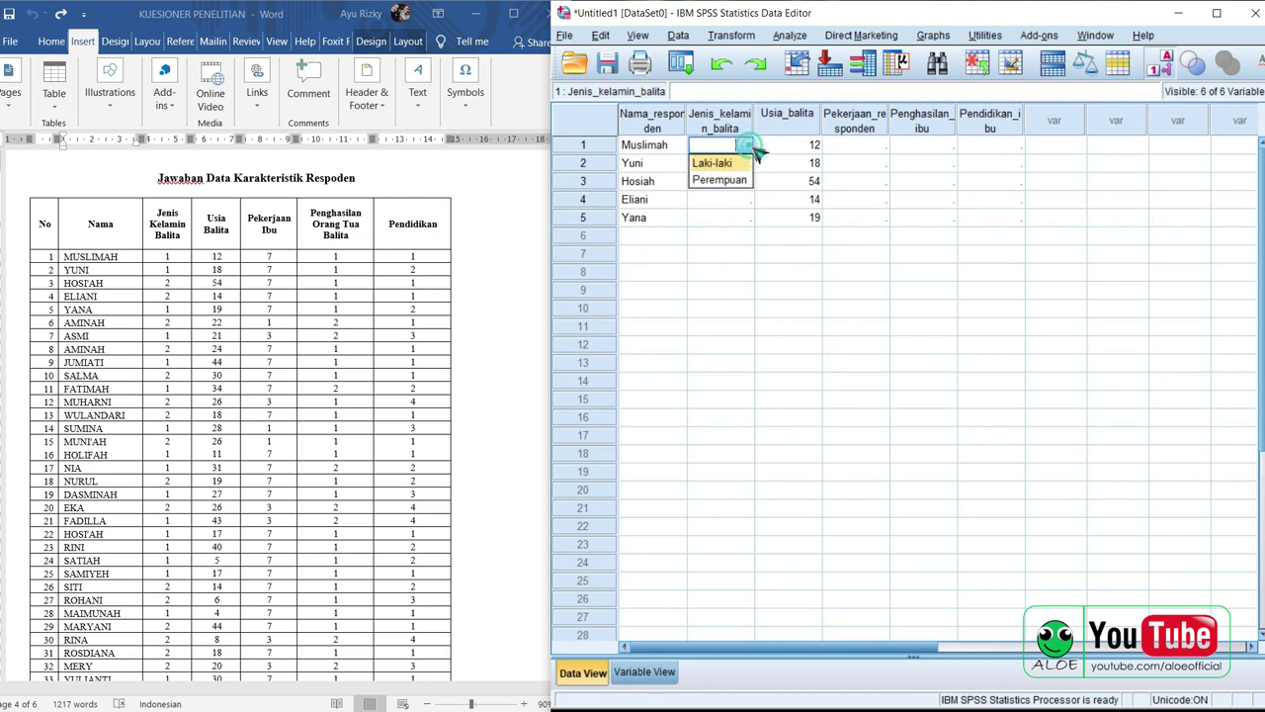
{"action": "left_click", "coordinate": [750, 147]}
{"action": "left_click", "coordinate": [751, 146]}
{"action": "left_click", "coordinate": [750, 147]}
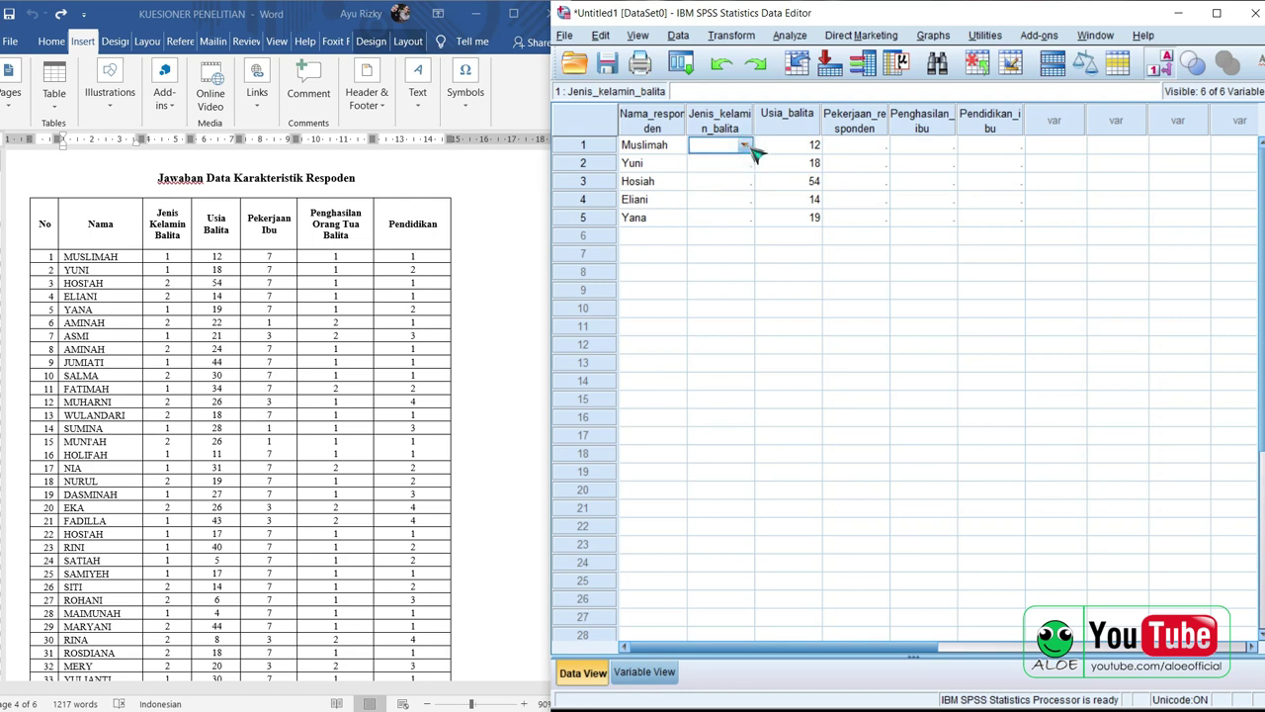
Step: Display raw codes instead of value labels and enter 1, 1, 2, 2 and 1 in rows 1 to 5 of Jenis_kelamin_balita
{"action": "left_click", "coordinate": [1169, 74]}
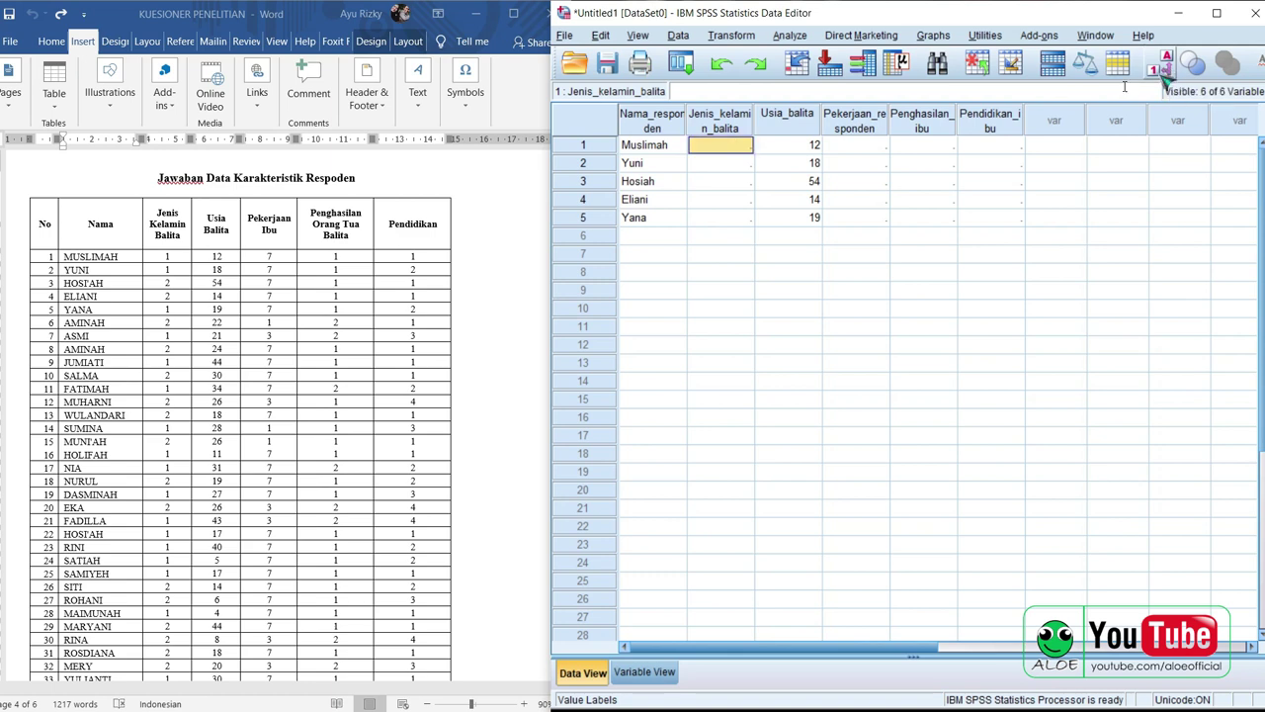
{"action": "type", "text": "1"}
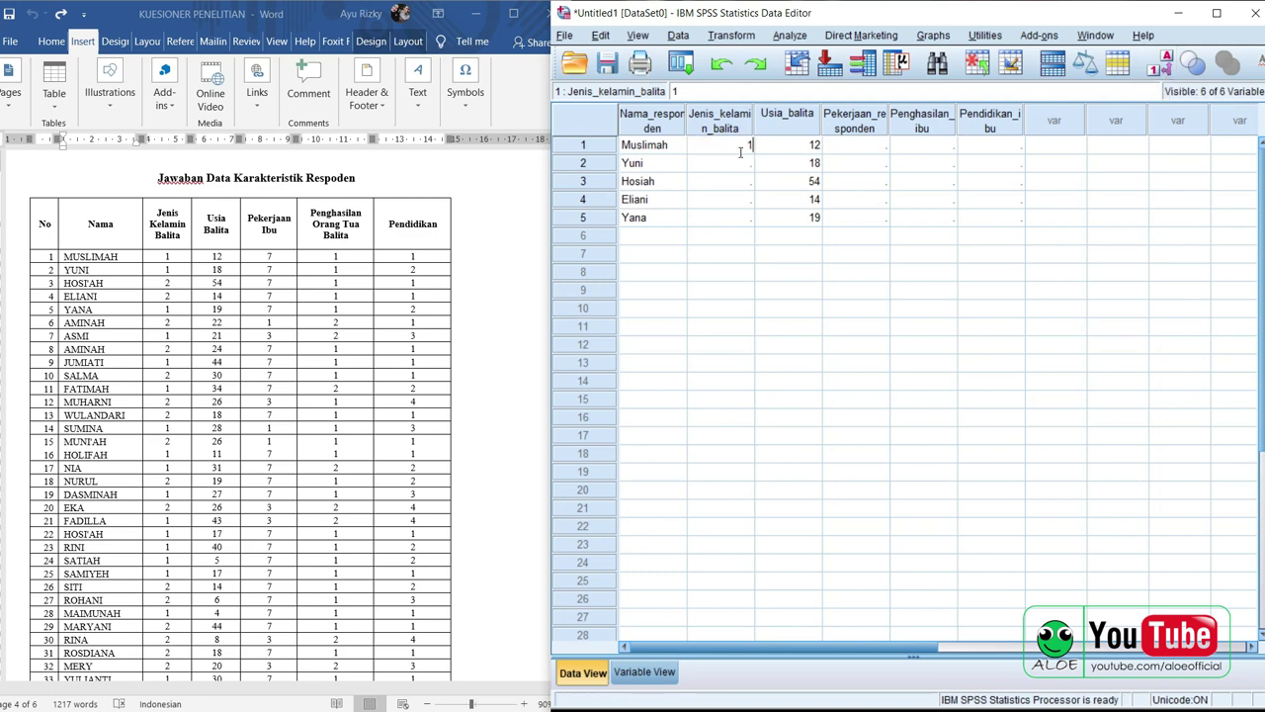
{"action": "key", "text": "Return"}
{"action": "type", "text": "1"}
{"action": "key", "text": "Return"}
{"action": "type", "text": "2"}
{"action": "key", "text": "Return"}
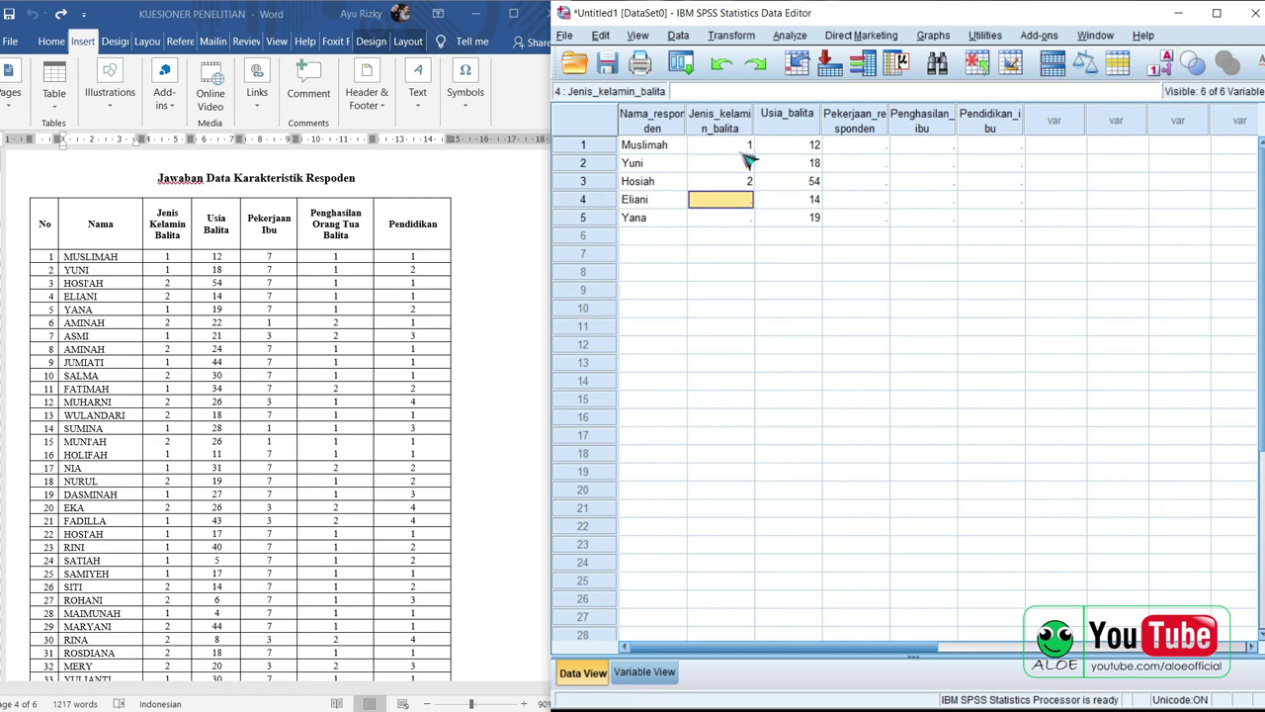
{"action": "type", "text": "2"}
{"action": "key", "text": "Return"}
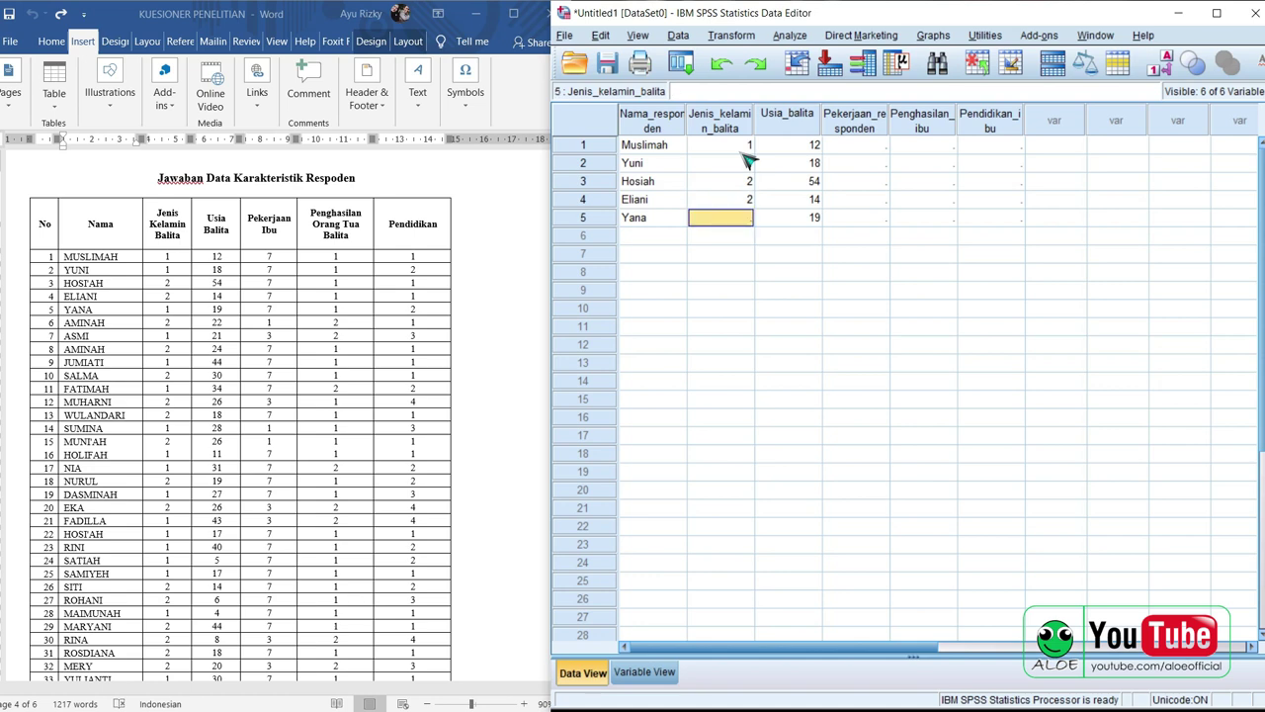
{"action": "type", "text": "1"}
{"action": "key", "text": "Return"}
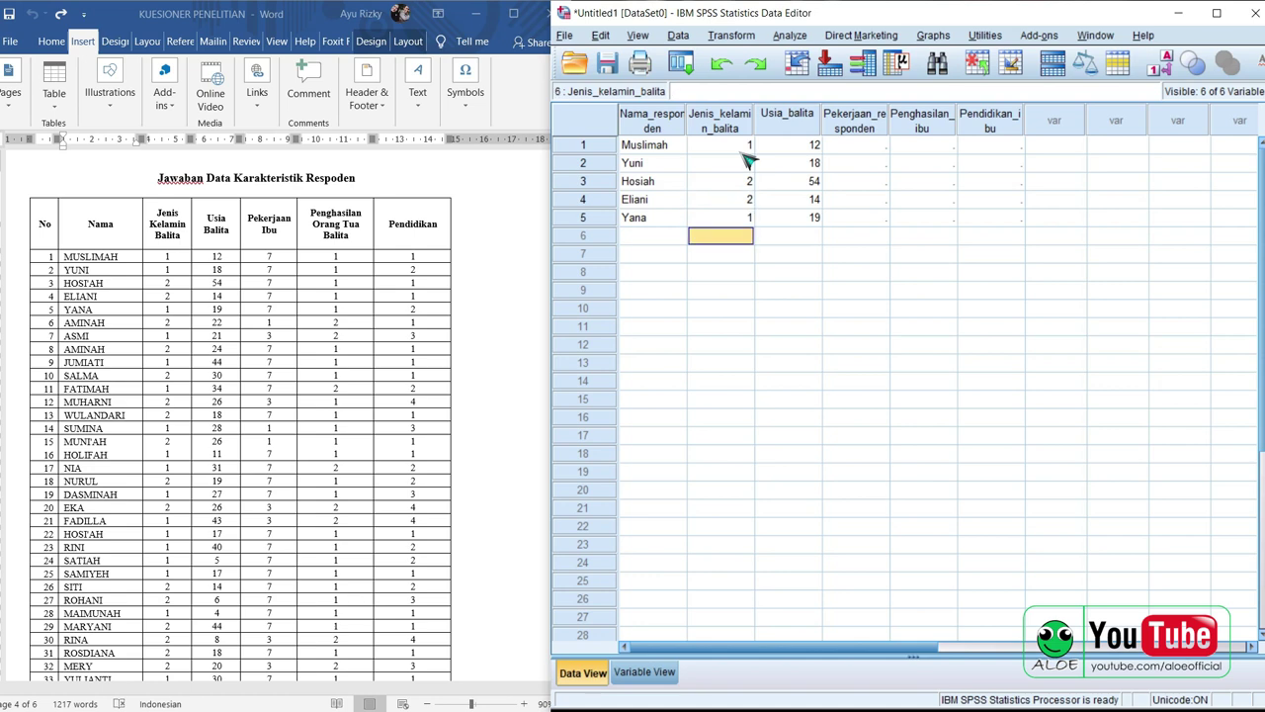
Step: Enter the occupation code 7 in each of rows 1 to 5 of the Pekerjaan_responden column
{"action": "left_click", "coordinate": [869, 148]}
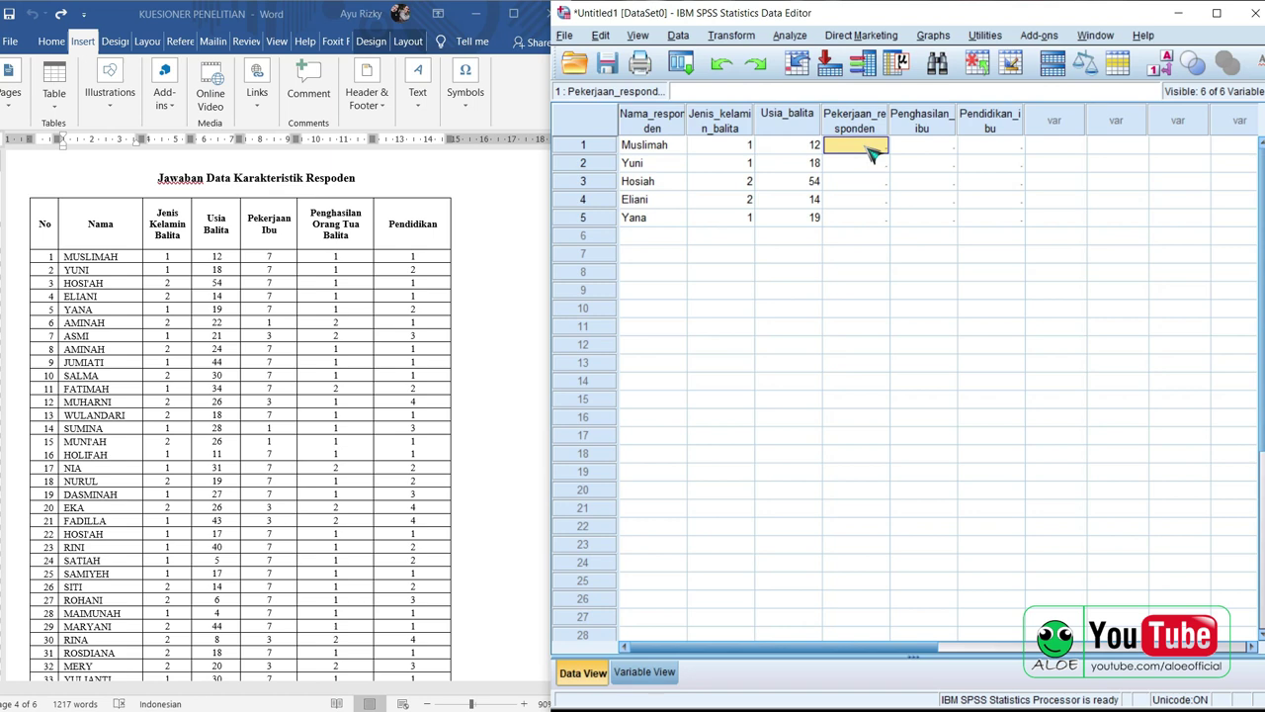
{"action": "type", "text": "7"}
{"action": "key", "text": "Return"}
{"action": "type", "text": "7"}
{"action": "key", "text": "Return"}
{"action": "type", "text": "7"}
{"action": "key", "text": "Return"}
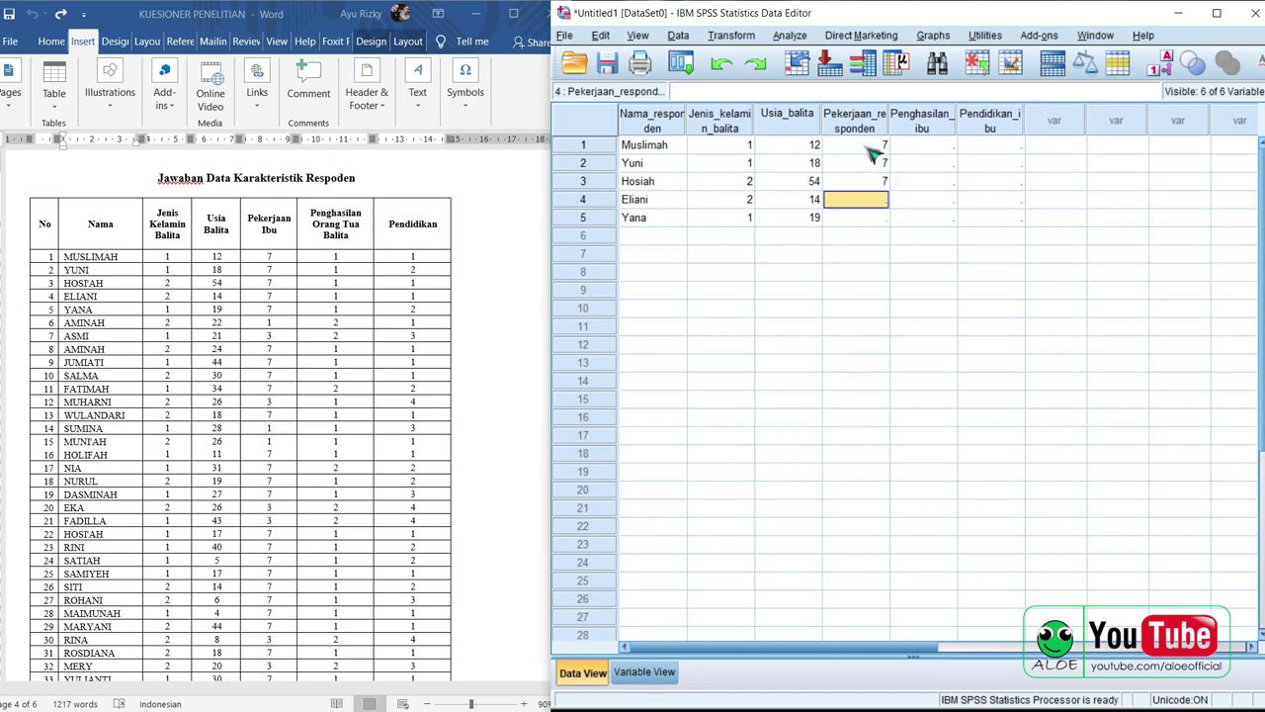
{"action": "type", "text": "7"}
{"action": "key", "text": "Return"}
{"action": "type", "text": "7"}
{"action": "key", "text": "Tab"}
Step: Enter the income code 1 in each of rows 1 to 5 of the Penghasilan_ibu column
{"action": "key", "text": "Up"}
{"action": "key", "text": "Up"}
{"action": "key", "text": "Up"}
{"action": "key", "text": "Up"}
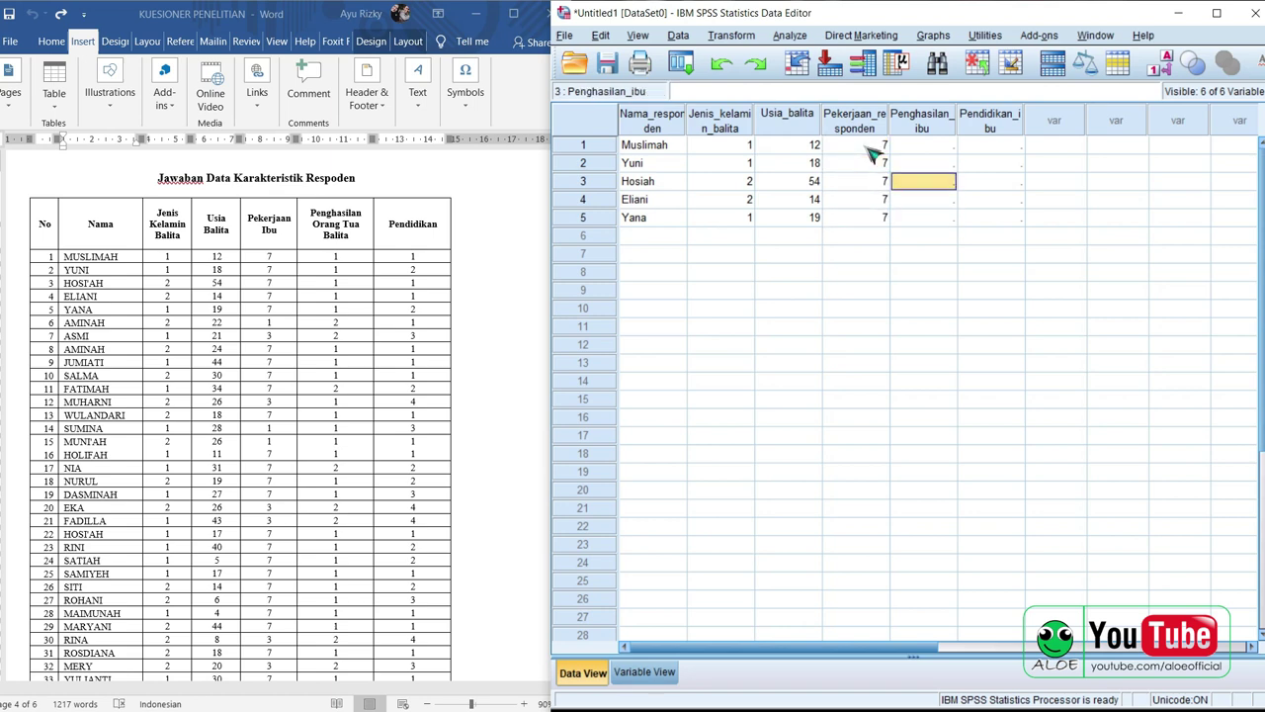
{"action": "type", "text": "1"}
{"action": "key", "text": "Return"}
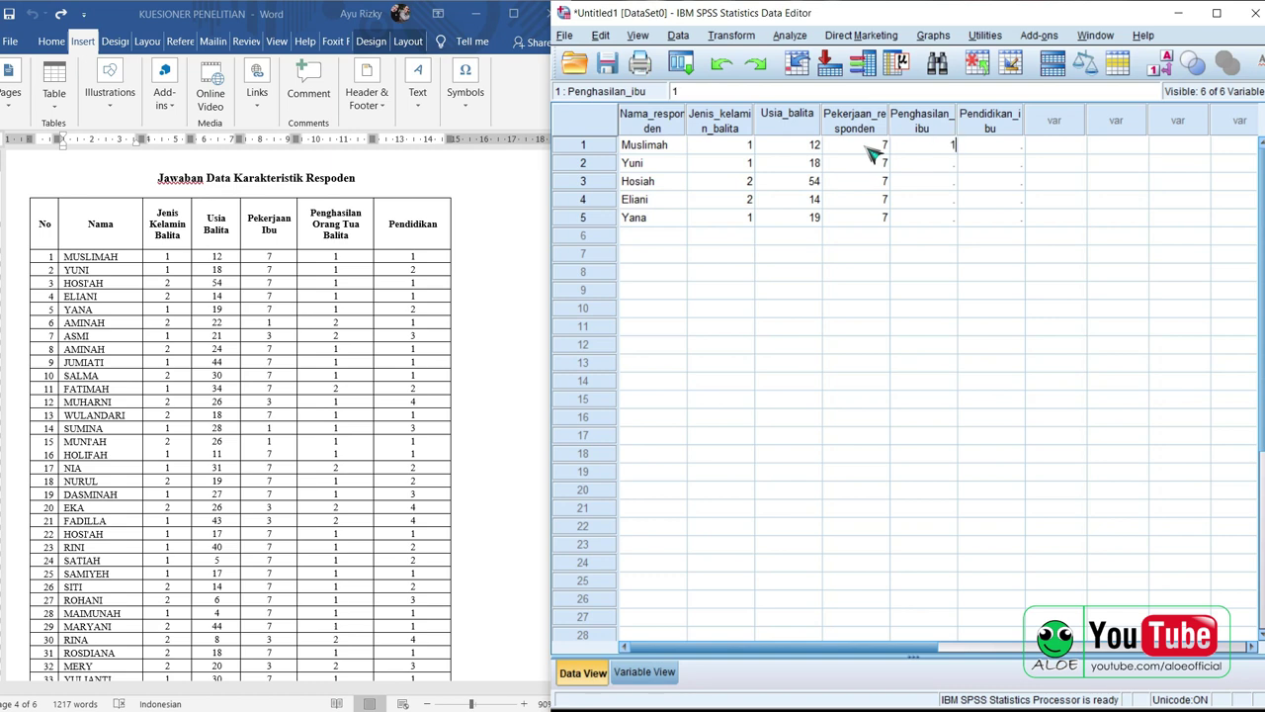
{"action": "type", "text": "1"}
{"action": "key", "text": "Return"}
{"action": "type", "text": "1"}
{"action": "key", "text": "Return"}
{"action": "type", "text": "1"}
{"action": "key", "text": "Return"}
{"action": "type", "text": "1"}
{"action": "key", "text": "Tab"}
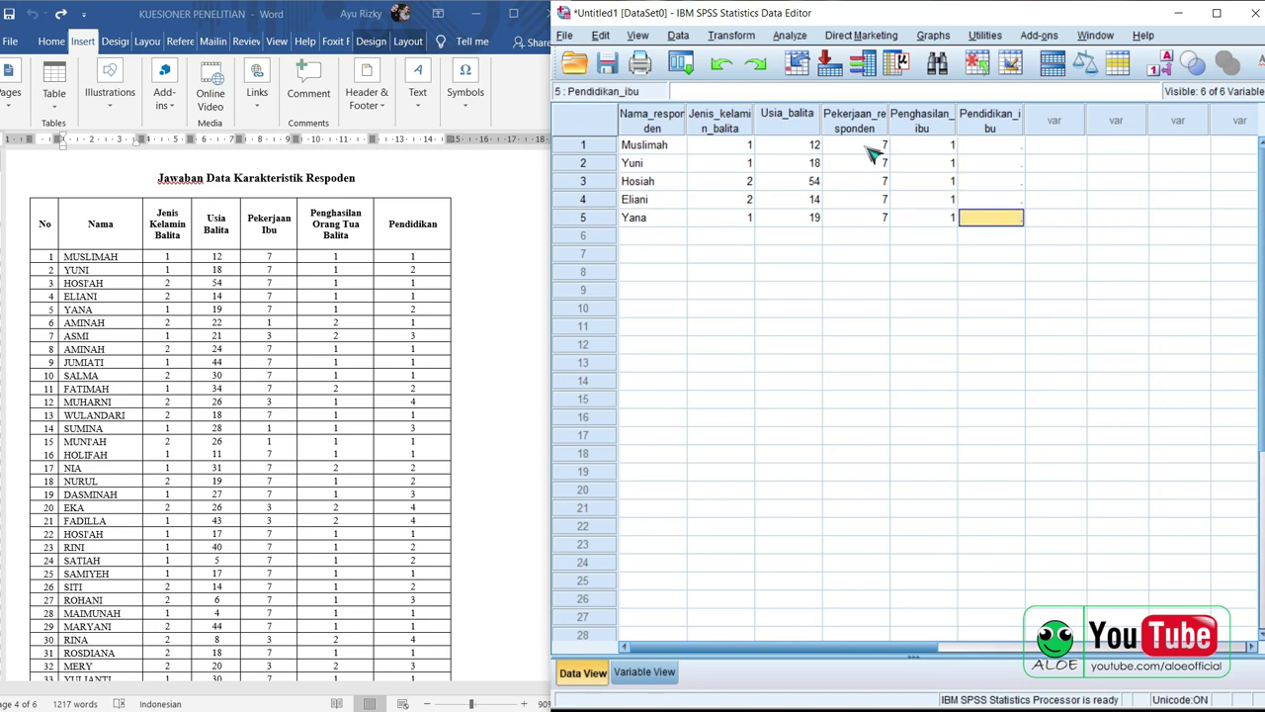
Step: Enter the education codes 1, 2, 1, 1 and 2 in rows 1 to 5 of Pendidikan_ibu
{"action": "key", "text": "Up"}
{"action": "key", "text": "Up"}
{"action": "key", "text": "Up"}
{"action": "key", "text": "Up"}
{"action": "type", "text": "1"}
{"action": "key", "text": "Return"}
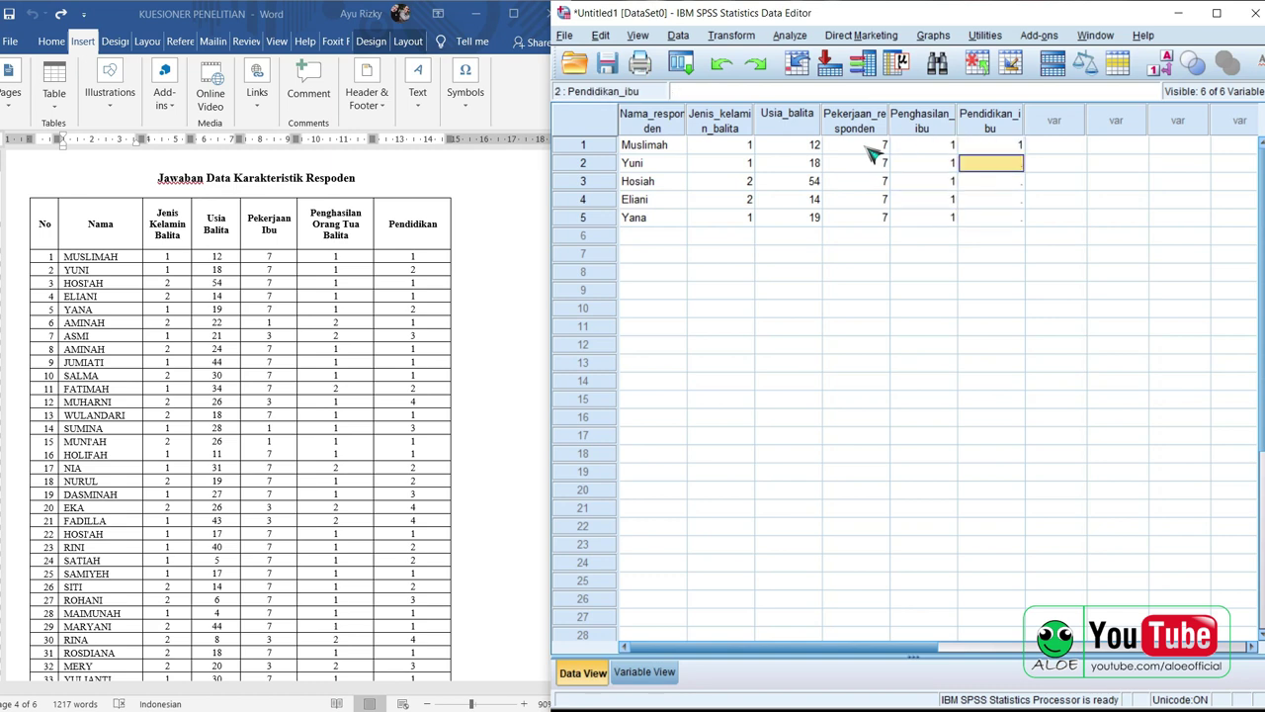
{"action": "type", "text": "2"}
{"action": "key", "text": "Return"}
{"action": "type", "text": "1"}
{"action": "key", "text": "Return"}
{"action": "type", "text": "1"}
{"action": "key", "text": "Return"}
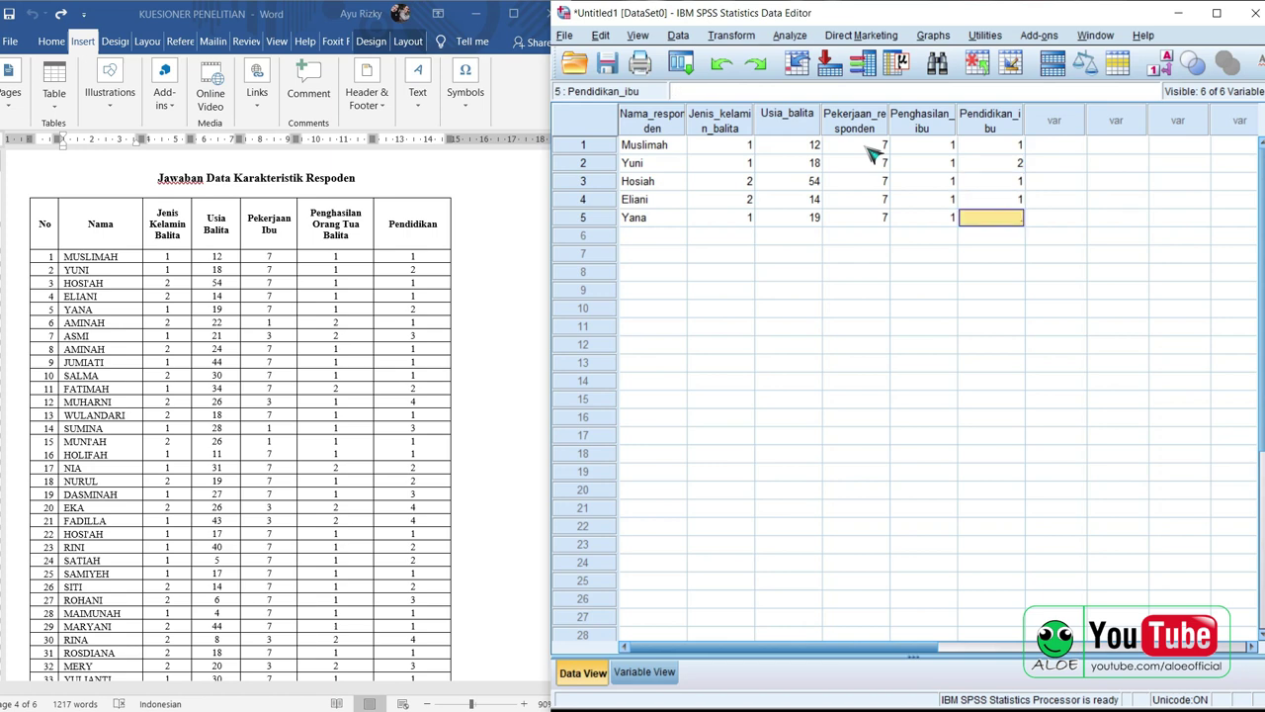
{"action": "type", "text": "2"}
{"action": "key", "text": "Return"}
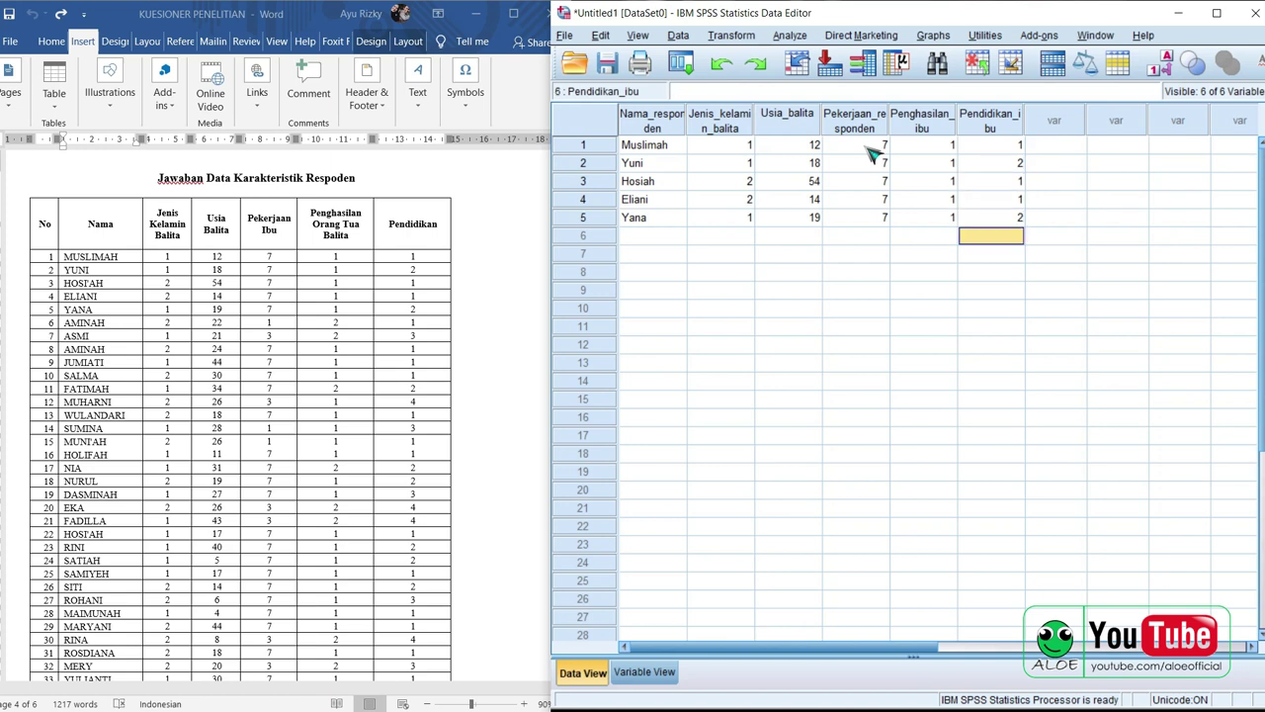
Step: Display the entered codes as value labels and compare the data with the definitions of the six variables
{"action": "left_click", "coordinate": [1167, 70]}
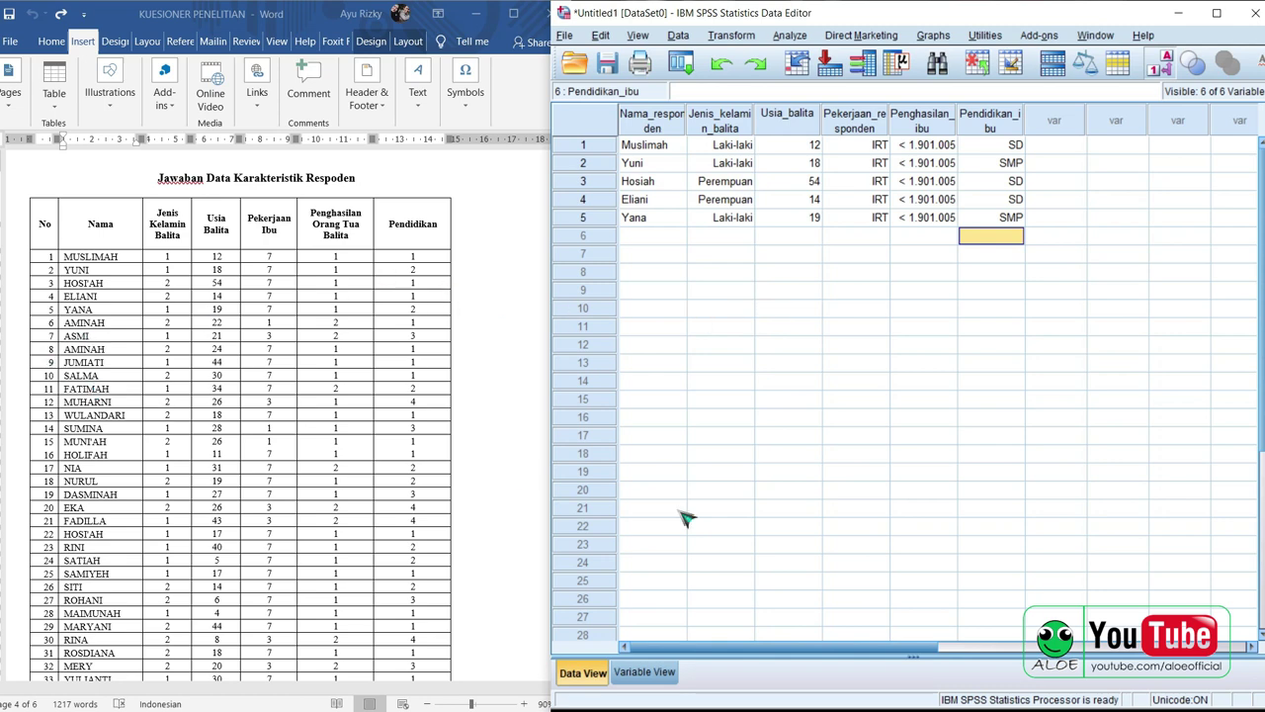
{"action": "left_click", "coordinate": [645, 674]}
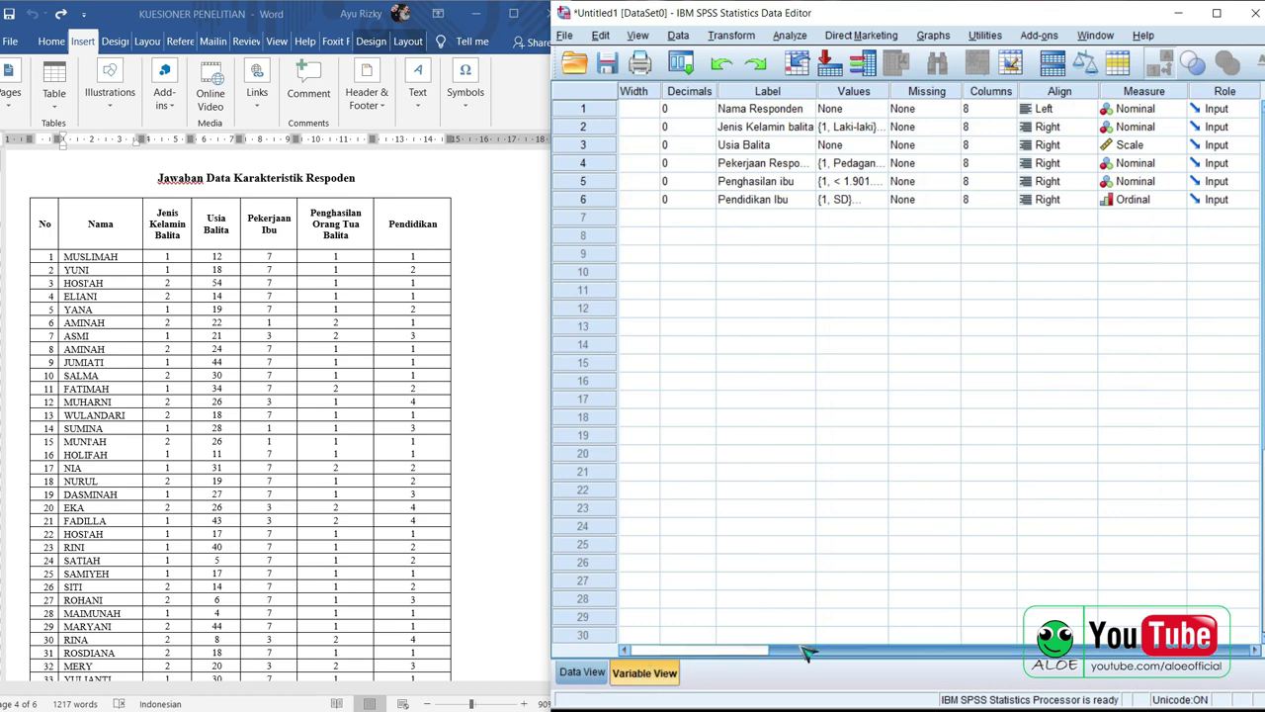
{"action": "left_click_drag", "start_coordinate": [805, 649], "coordinate": [642, 650]}
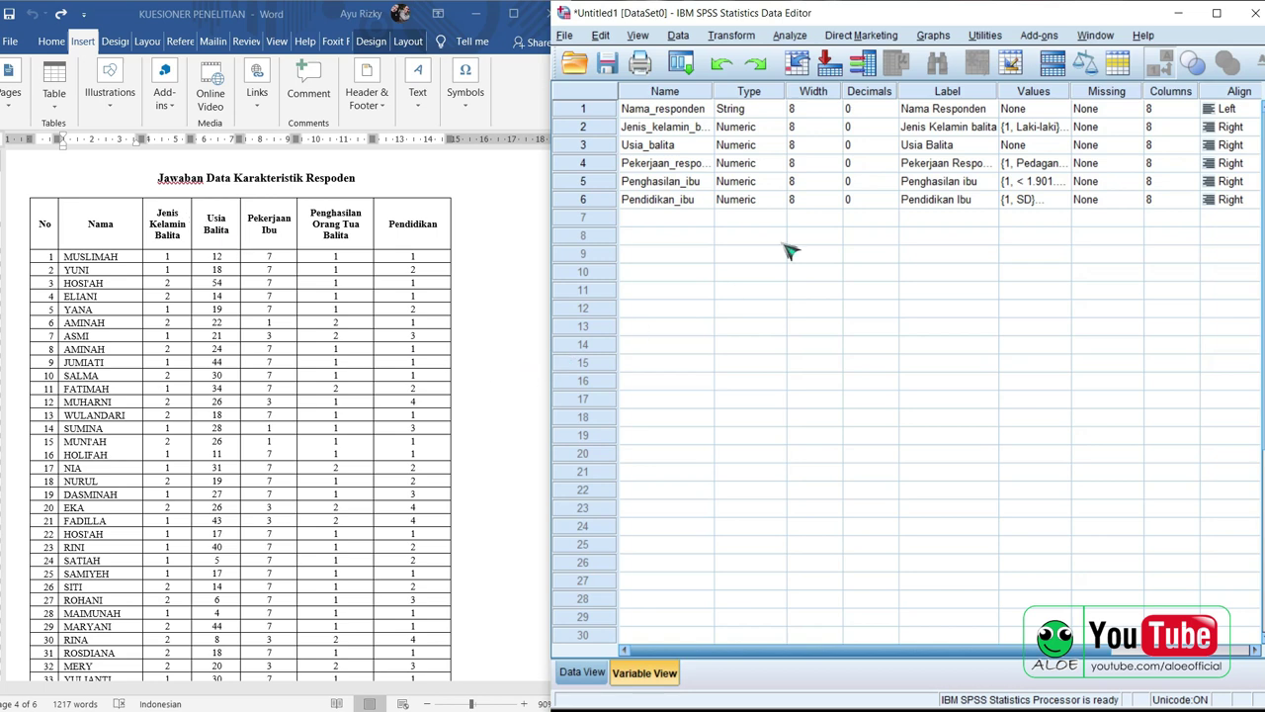
{"action": "left_click", "coordinate": [583, 672]}
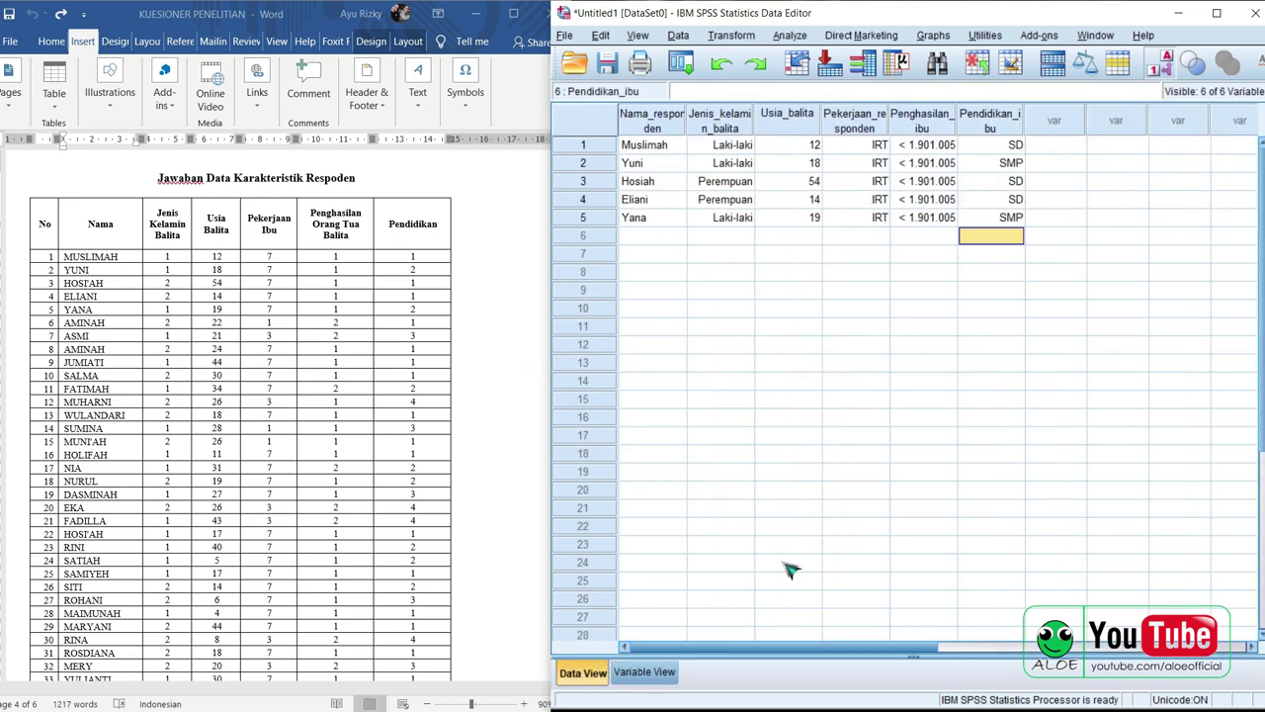
{"action": "left_click", "coordinate": [643, 675]}
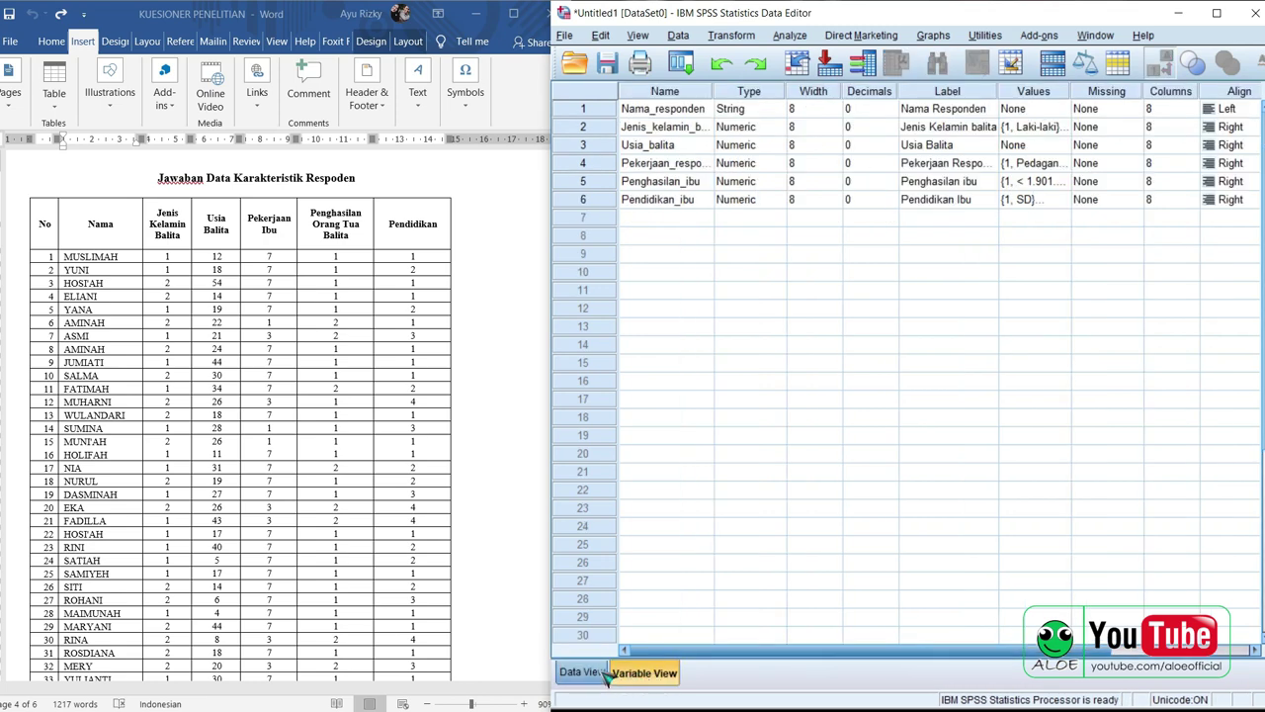
{"action": "left_click", "coordinate": [603, 672]}
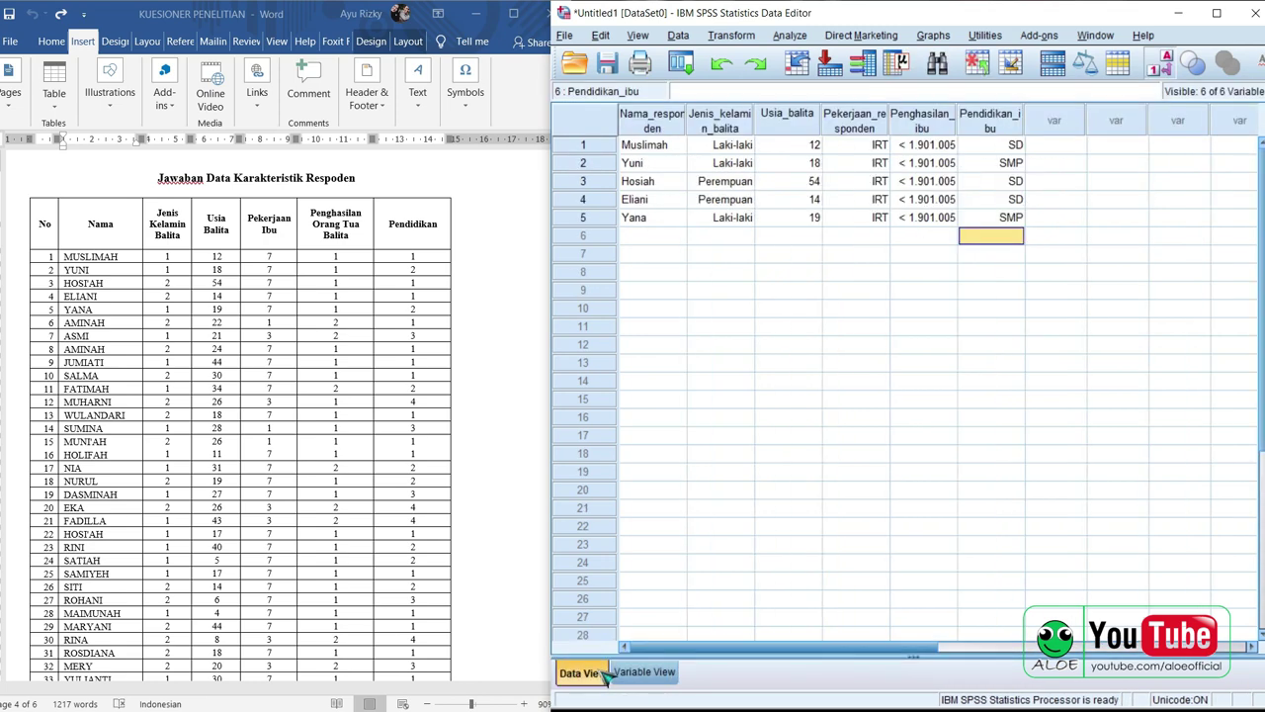